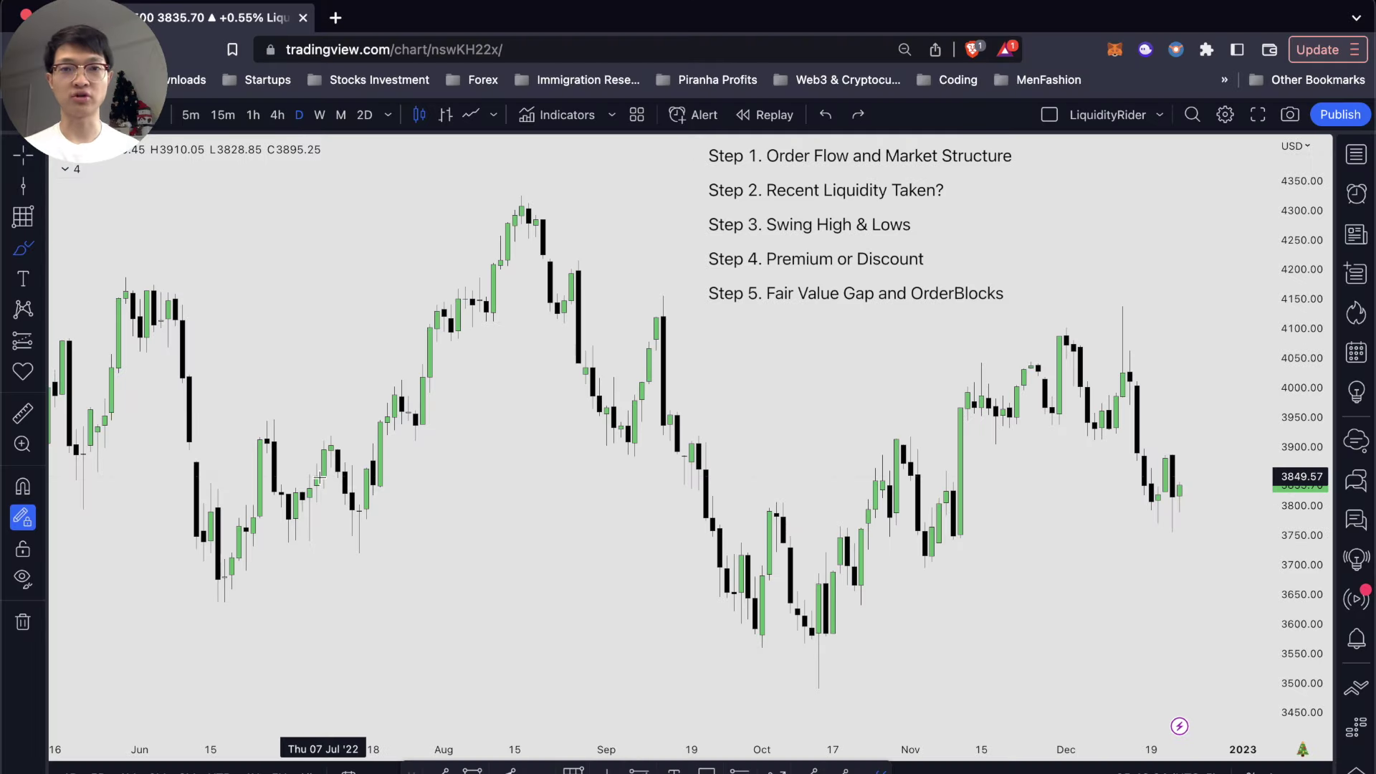
# Circle the mid-June to mid-August rally with the brush and mark the top and bottom of the mid-July down-closed candles with horizontal strokes
pyautogui.moveTo(146, 523)
pyautogui.mouseDown()
pyautogui.moveTo(199, 430)
pyautogui.moveTo(438, 203)
pyautogui.mouseUp()
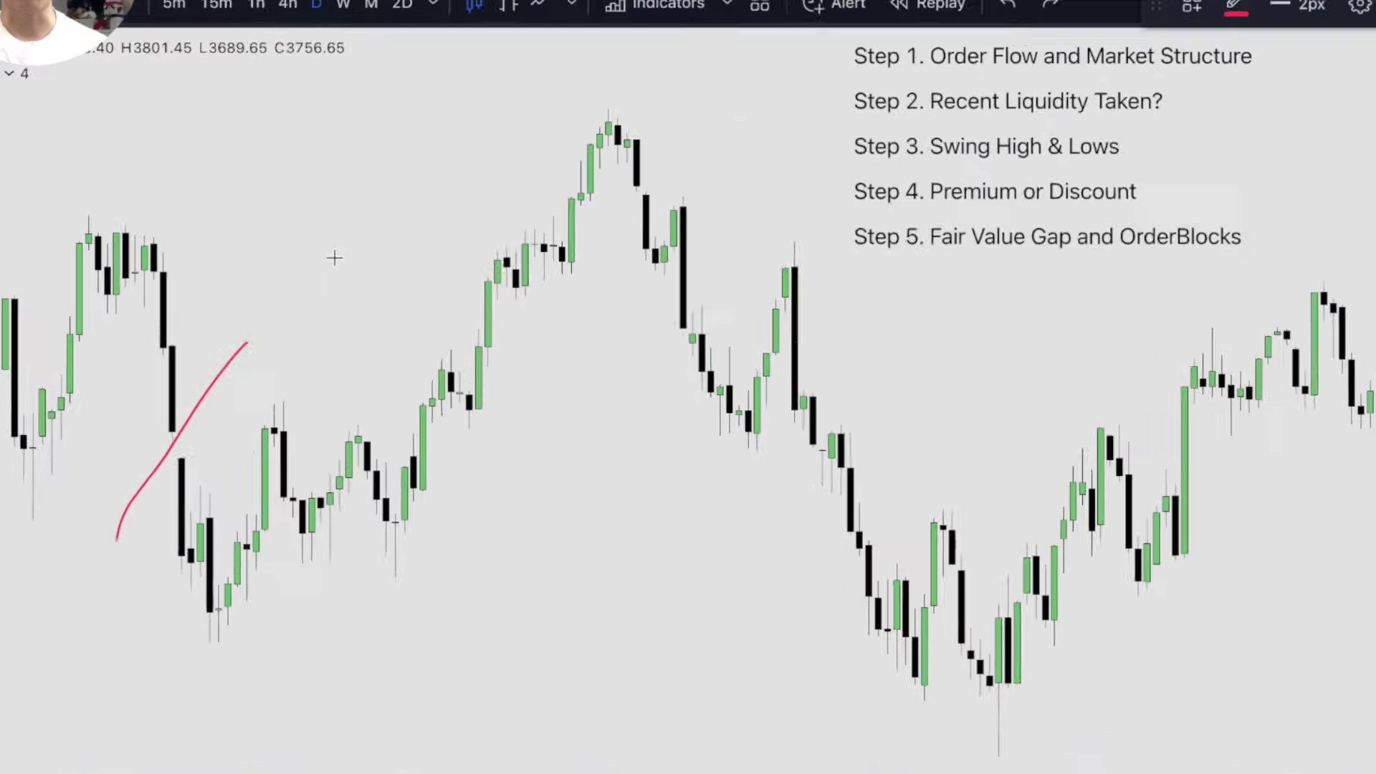
pyautogui.moveTo(786, 105)
pyautogui.mouseDown()
pyautogui.moveTo(464, 623)
pyautogui.moveTo(116, 619)
pyautogui.mouseUp()
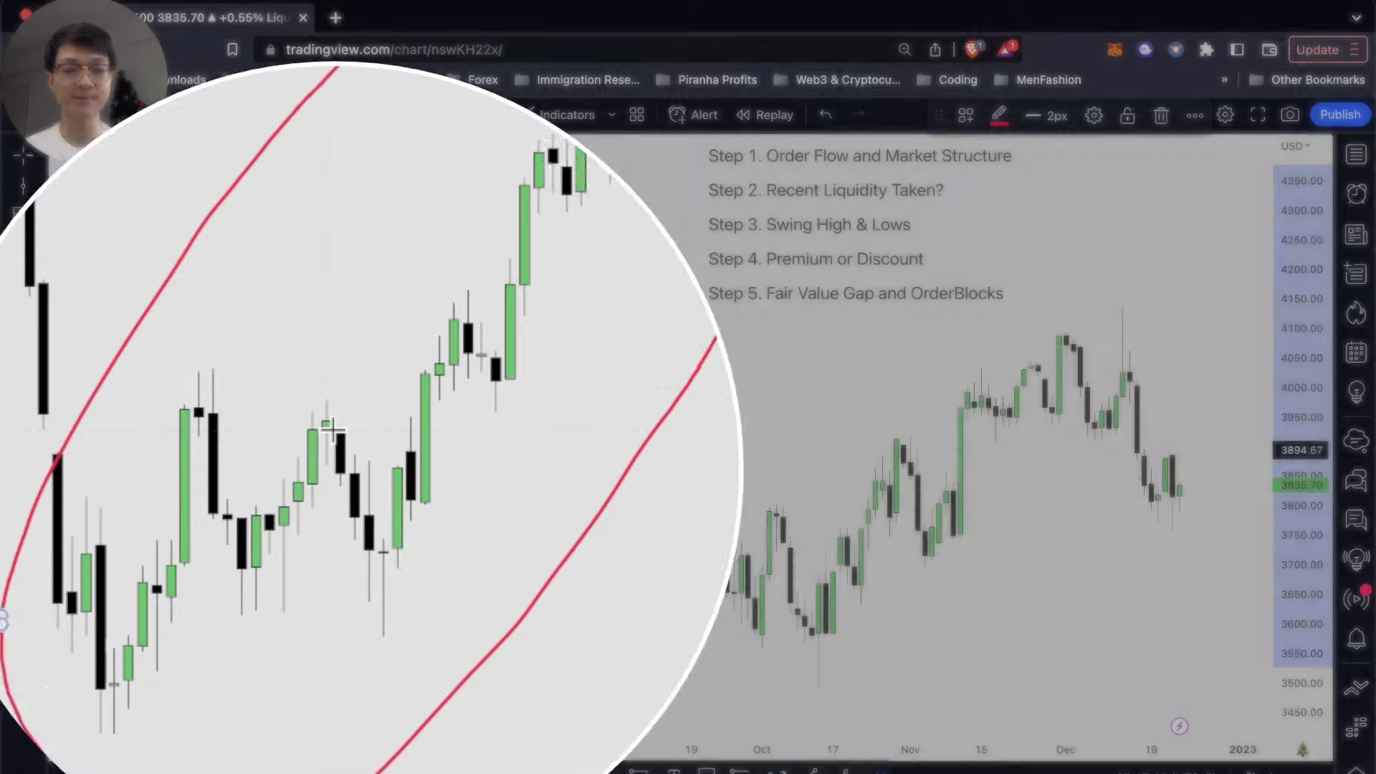
pyautogui.moveTo(334, 450); pyautogui.dragTo(458, 456)
pyautogui.click(367, 551)
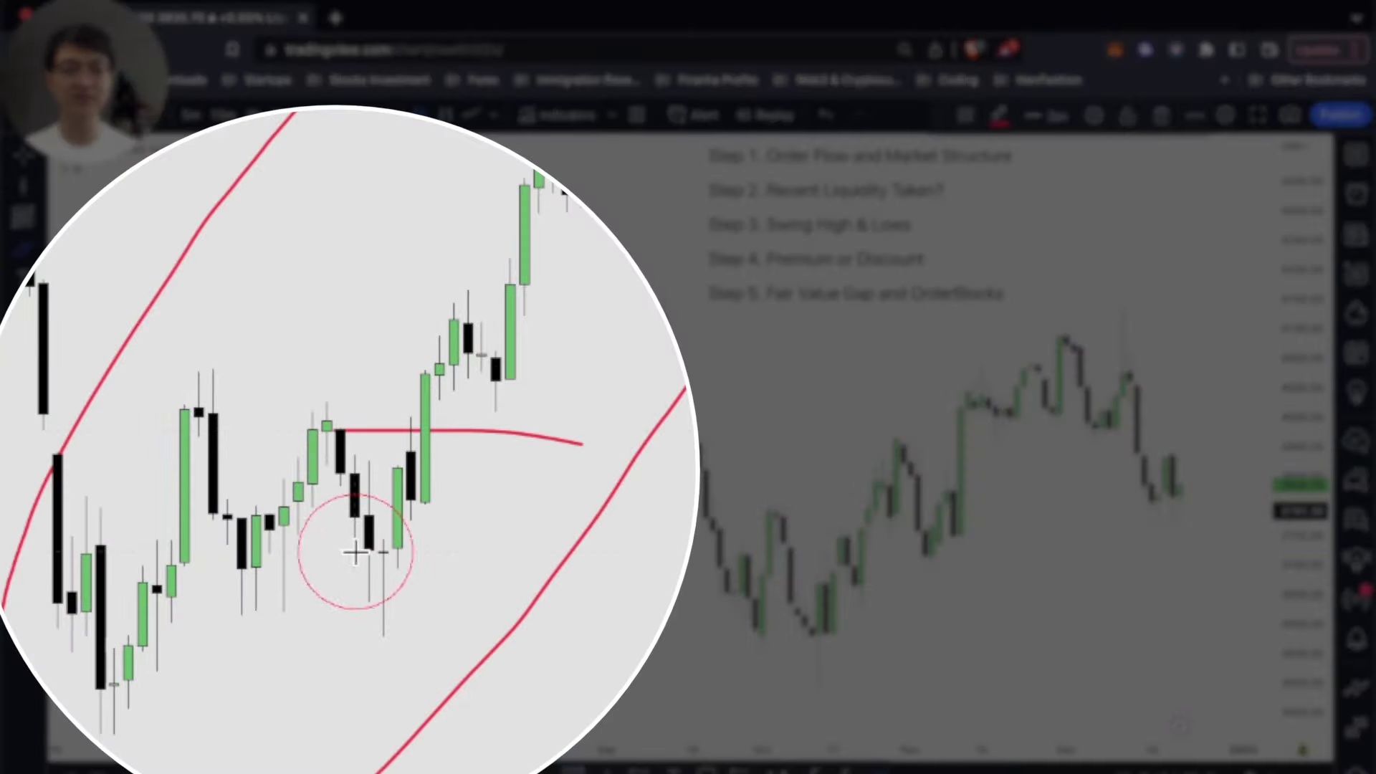
pyautogui.click(539, 552)
# Sketch a dip-and-bounce path through the marked mid-July candle zone with the brush, and delete it
pyautogui.moveTo(482, 364)
pyautogui.mouseDown()
pyautogui.moveTo(485, 500)
pyautogui.moveTo(507, 581)
pyautogui.moveTo(538, 486)
pyautogui.mouseUp()
pyautogui.moveTo(604, 285); pyautogui.dragTo(609, 290)
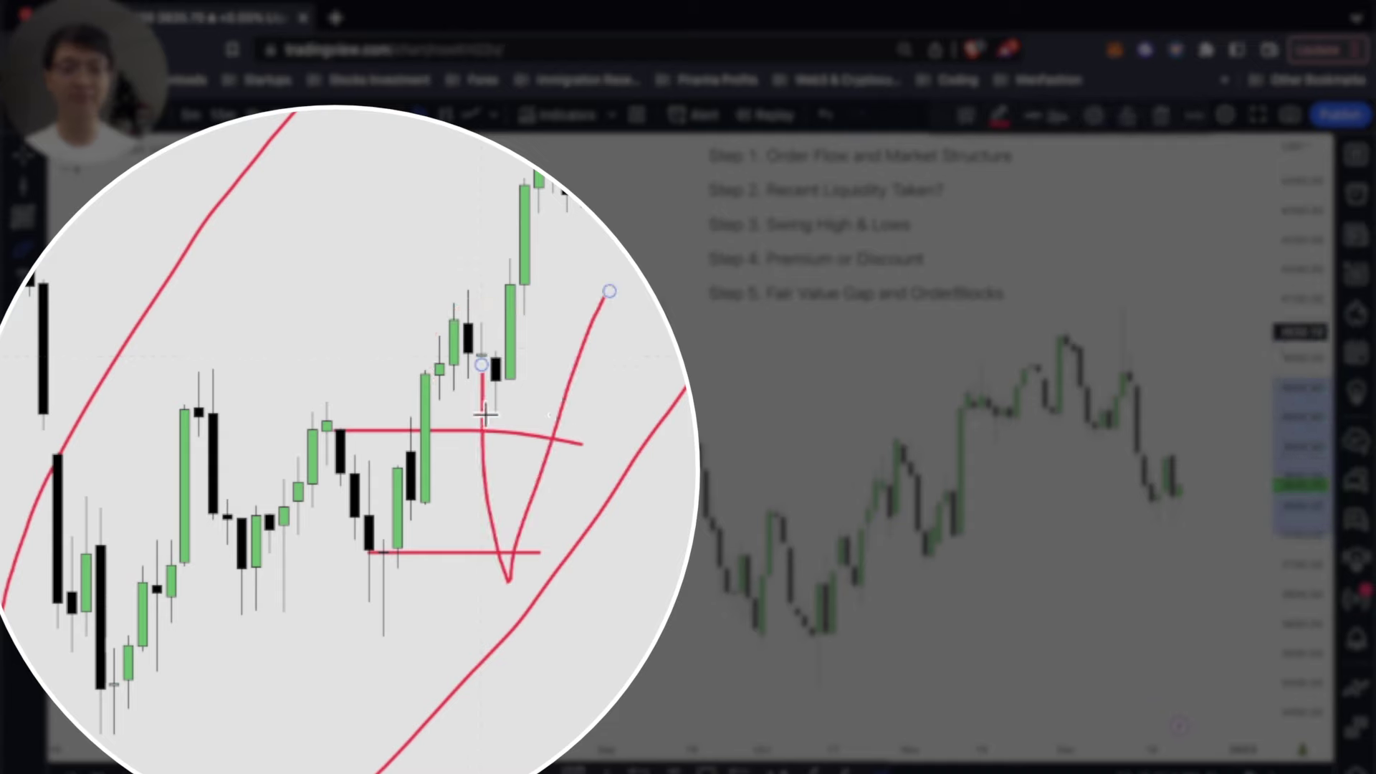
pyautogui.press('Delete')
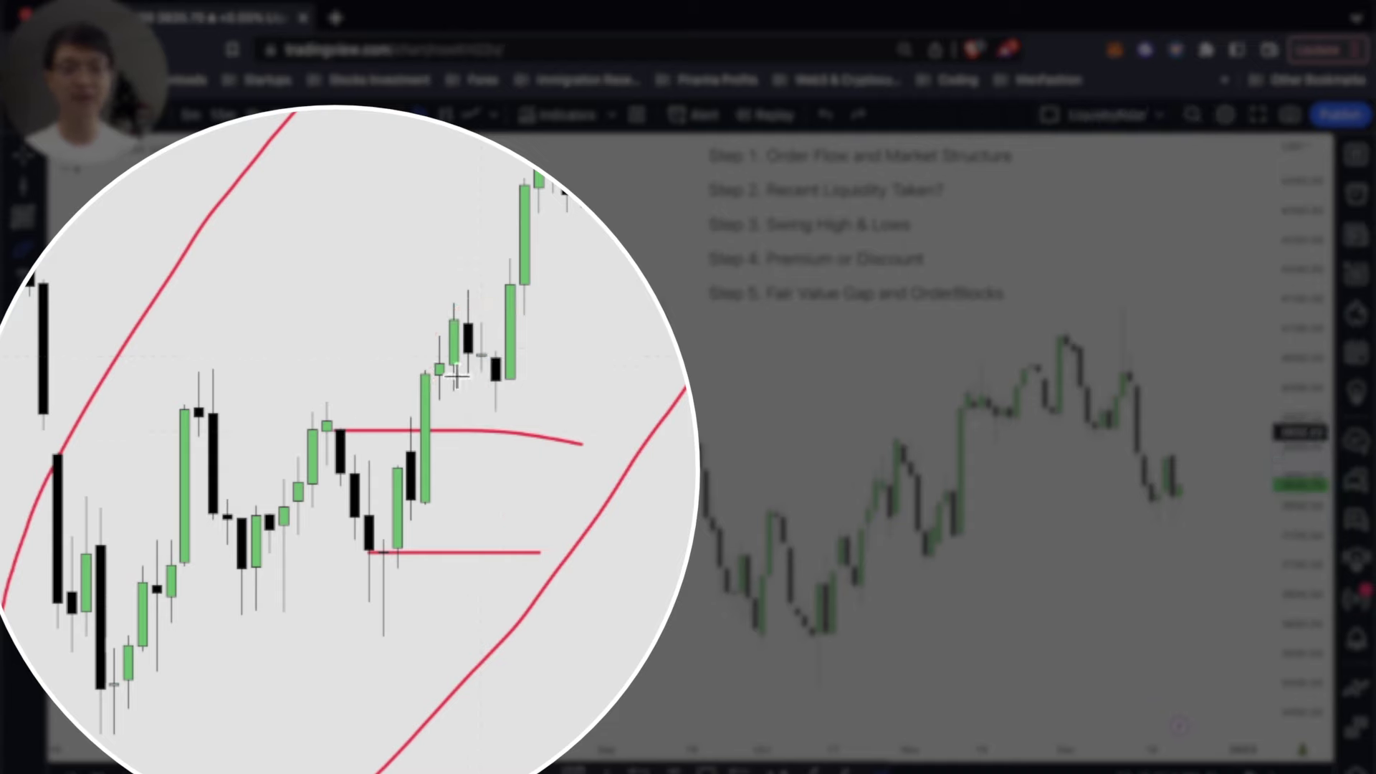
# Mark the top and bottom of the late-July down-closed candles and the late-June swing high with horizontal brush lines
pyautogui.click(464, 319)
pyautogui.click(637, 316)
pyautogui.click(493, 393)
pyautogui.click(624, 393)
pyautogui.click(204, 406)
pyautogui.click(511, 407)
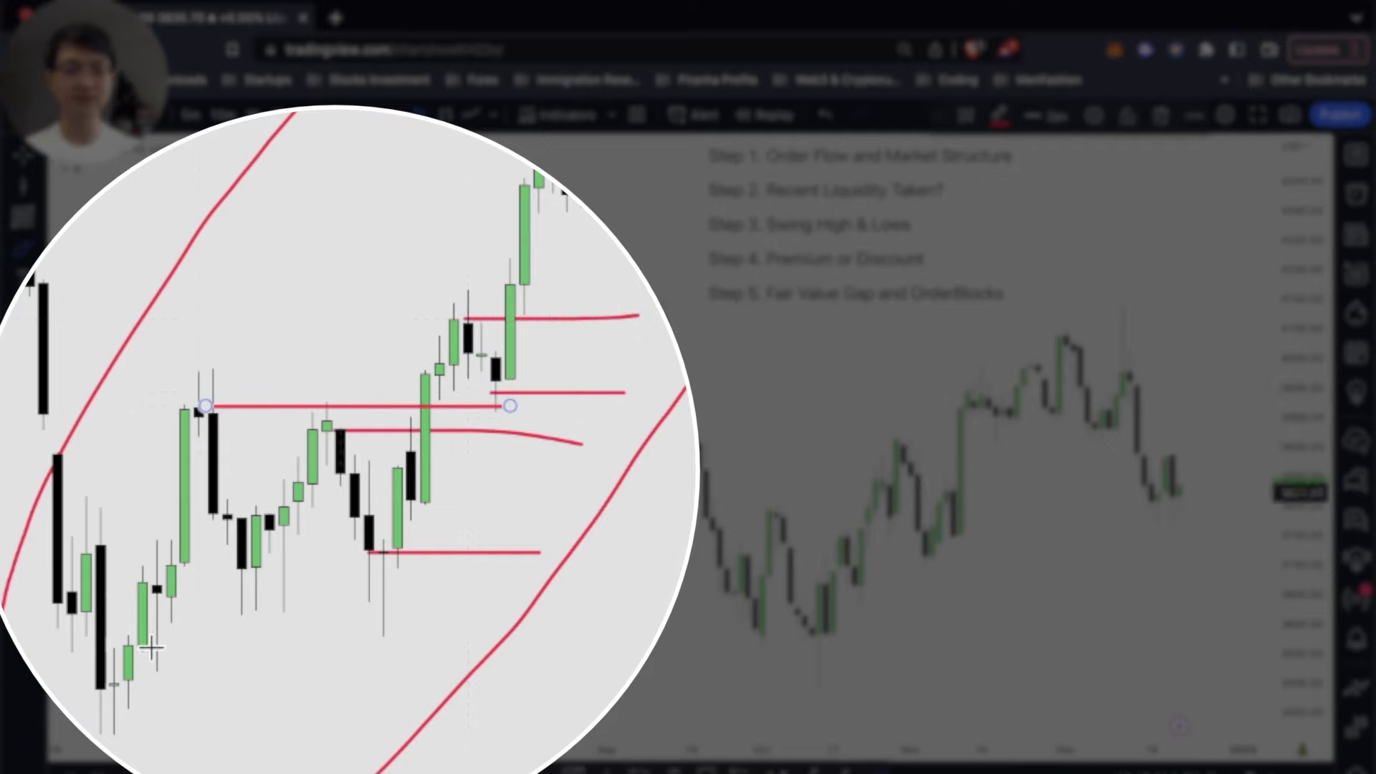
# Mark the range of the mid-June down-closed candle at the rally's low with two brush lines and sketch a pullback path
pyautogui.click(93, 552)
pyautogui.click(467, 552)
pyautogui.click(95, 697)
pyautogui.click(453, 697)
pyautogui.moveTo(200, 519)
pyautogui.mouseDown()
pyautogui.moveTo(276, 752)
pyautogui.moveTo(393, 552)
pyautogui.mouseUp()
# Undo the brush lines inside the circled rally, keeping only the circle
pyautogui.press('super+z')
pyautogui.press('super+z')
pyautogui.hotkey('ctrl', 'z')
pyautogui.hotkey('ctrl', 'z')
pyautogui.press('super+z')
pyautogui.press('super+z')
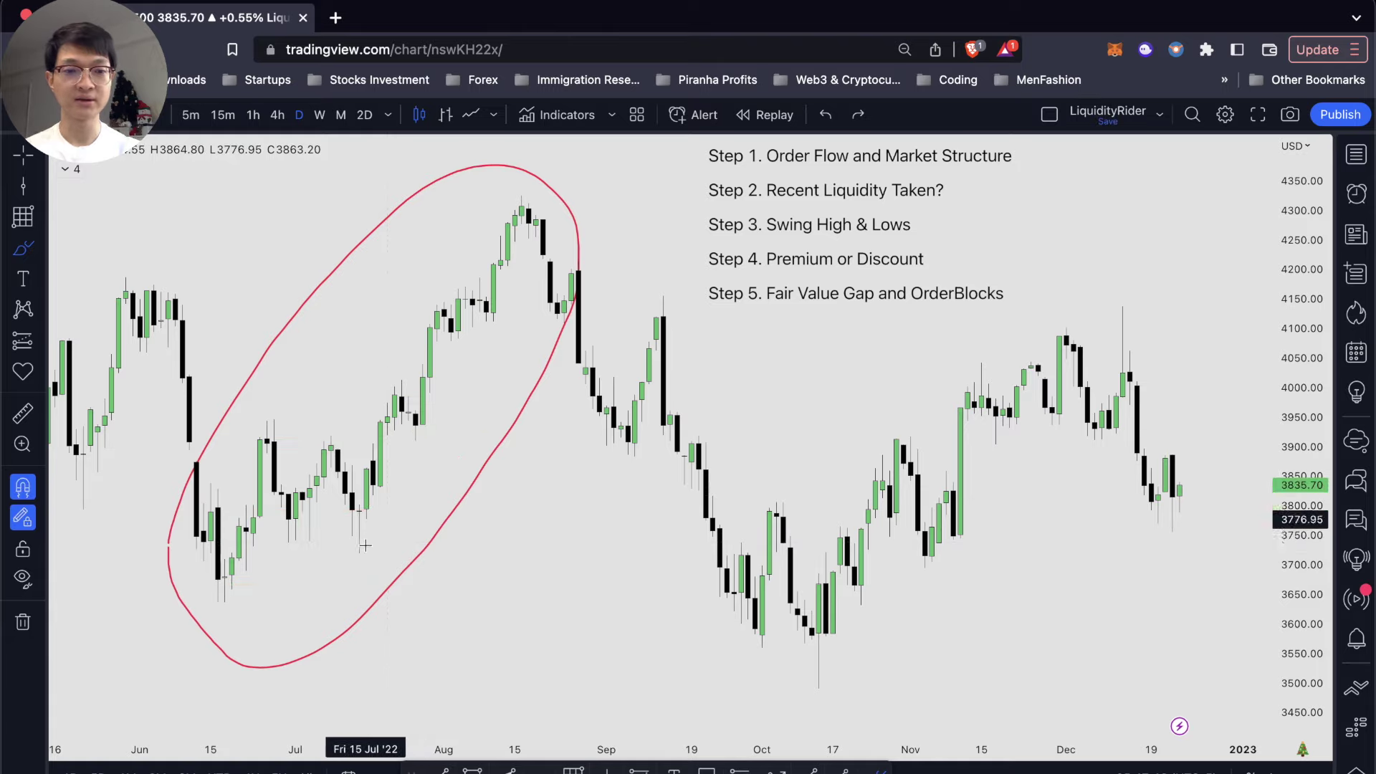
# Trace the separate up-legs of the circled rally with short brush strokes
pyautogui.moveTo(232, 591)
pyautogui.mouseDown()
pyautogui.moveTo(229, 542)
pyautogui.moveTo(266, 431)
pyautogui.mouseUp()
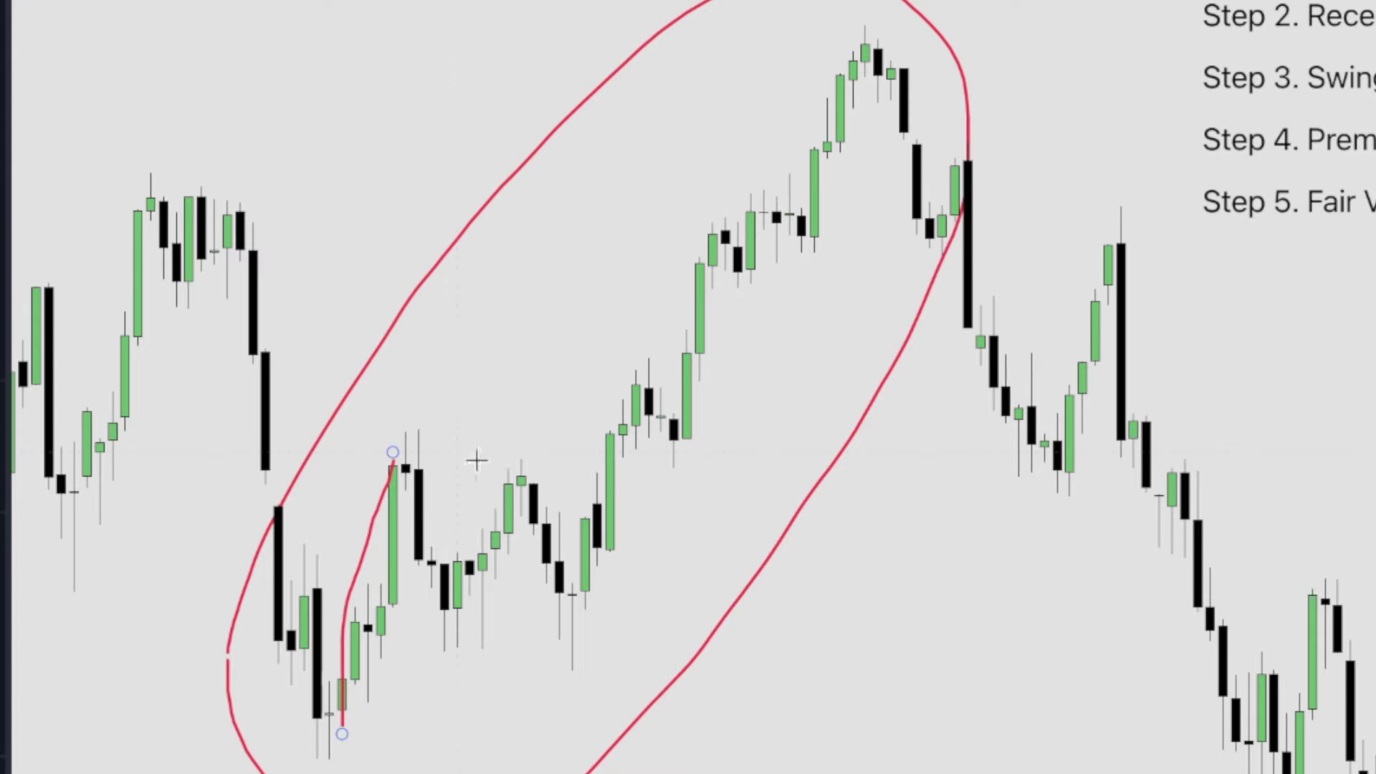
pyautogui.moveTo(599, 588); pyautogui.dragTo(604, 459)
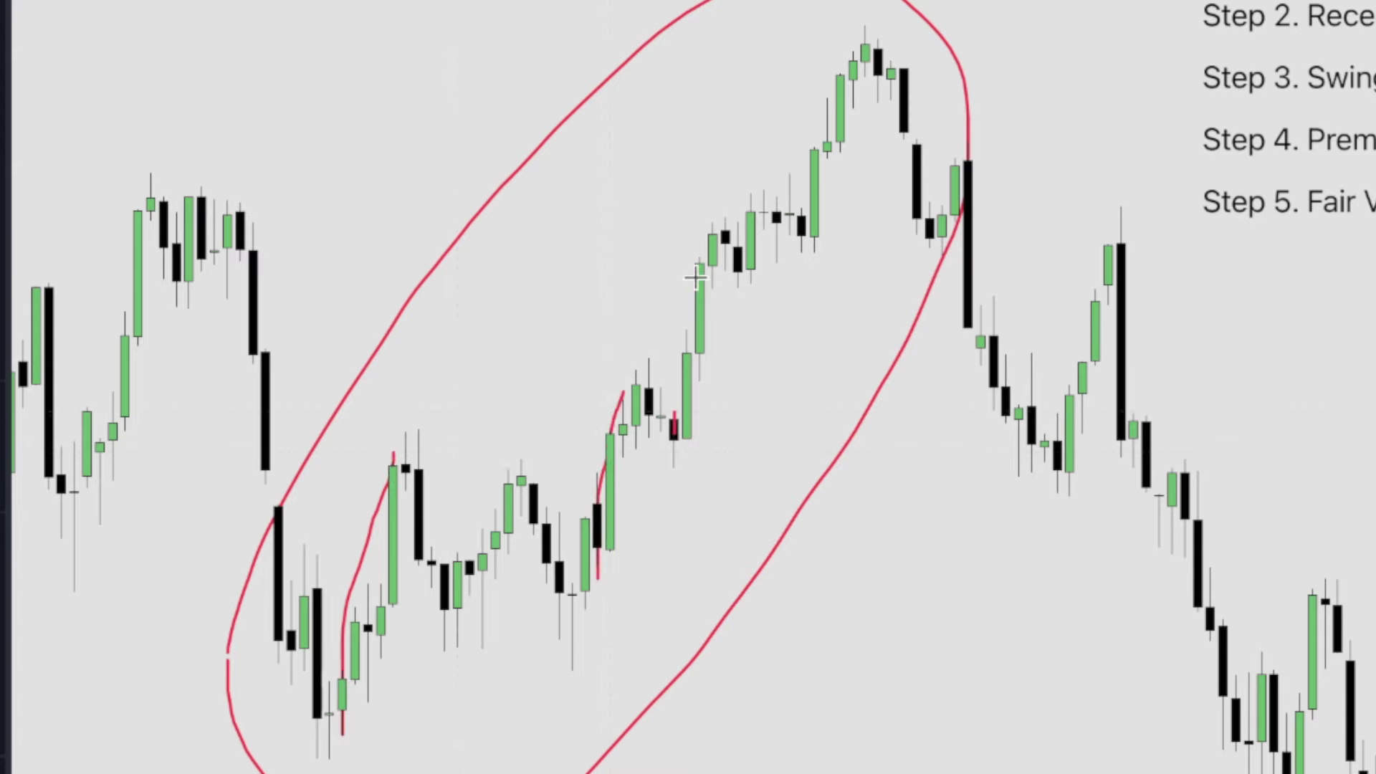
pyautogui.moveTo(765, 265); pyautogui.dragTo(778, 213)
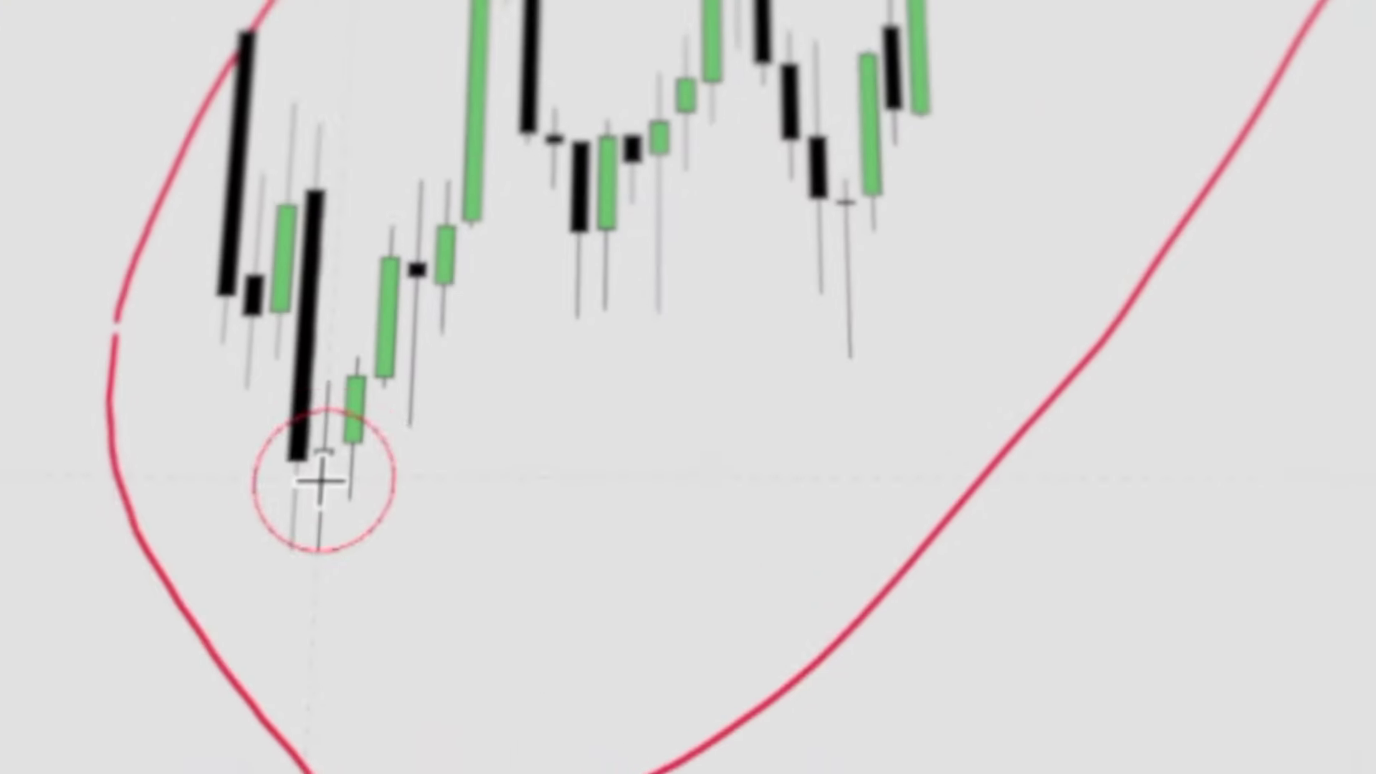
# Trace the rally's higher highs and higher lows as a brush zigzag from the mid-June low to the mid-August high, and remove the drawings
pyautogui.moveTo(219, 578); pyautogui.dragTo(269, 432)
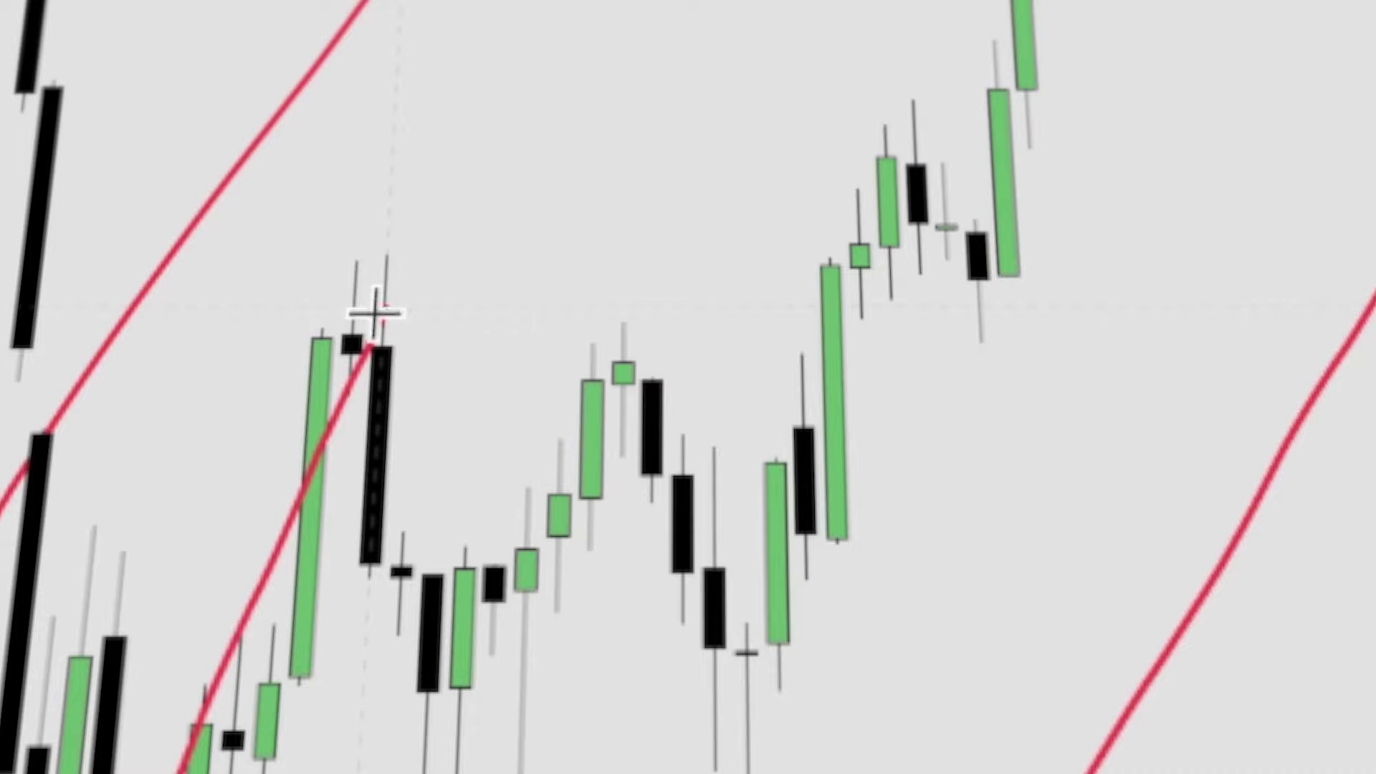
pyautogui.moveTo(374, 326)
pyautogui.mouseDown()
pyautogui.moveTo(551, 722)
pyautogui.moveTo(545, 741)
pyautogui.moveTo(778, 260)
pyautogui.moveTo(851, 170)
pyautogui.mouseUp()
pyautogui.moveTo(604, 141)
pyautogui.mouseDown()
pyautogui.moveTo(510, 279)
pyautogui.moveTo(528, 451)
pyautogui.moveTo(464, 452)
pyautogui.moveTo(473, 429)
pyautogui.mouseUp()
pyautogui.moveTo(469, 351)
pyautogui.mouseDown()
pyautogui.moveTo(553, 107)
pyautogui.moveTo(604, 215)
pyautogui.moveTo(660, 445)
pyautogui.moveTo(765, 47)
pyautogui.moveTo(581, 215)
pyautogui.mouseUp()
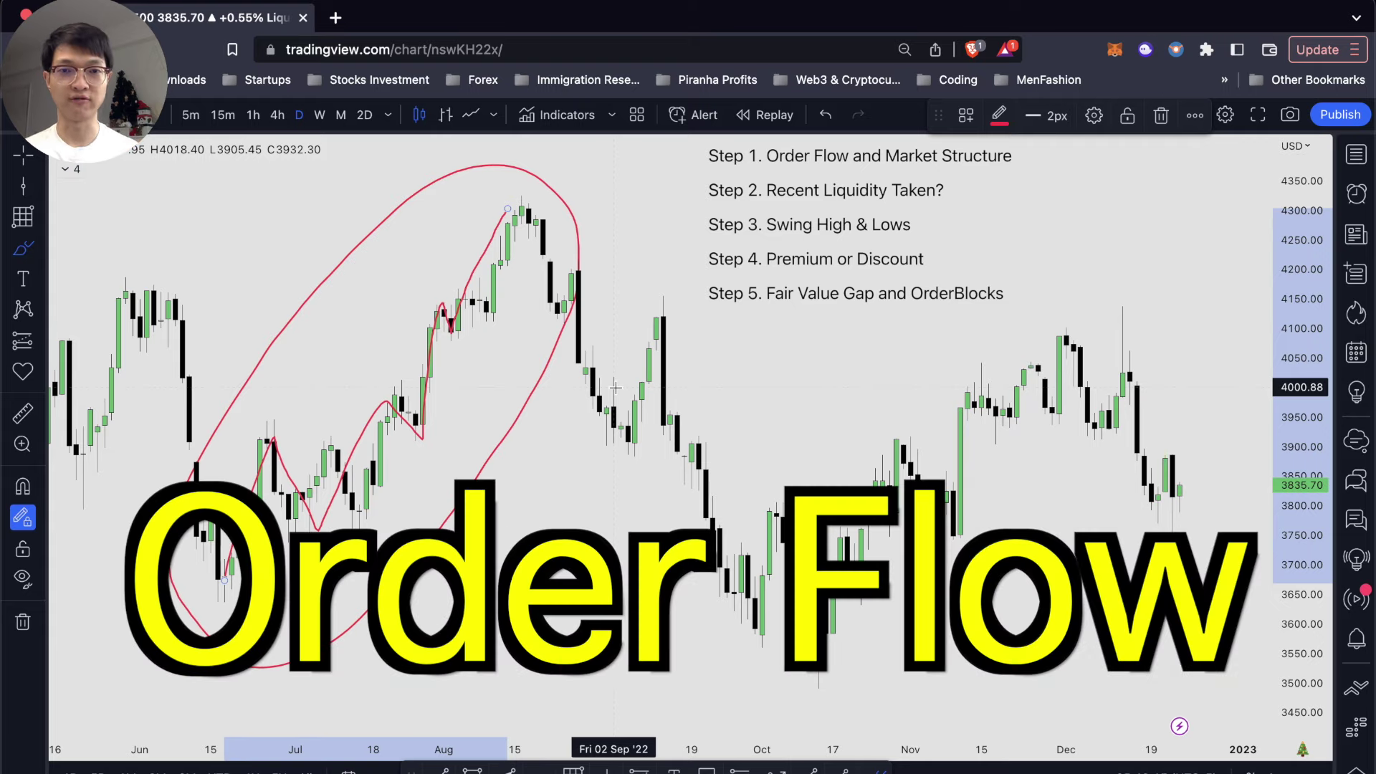
pyautogui.hotkey('ctrl', 'z')
pyautogui.hotkey('ctrl', 'z')
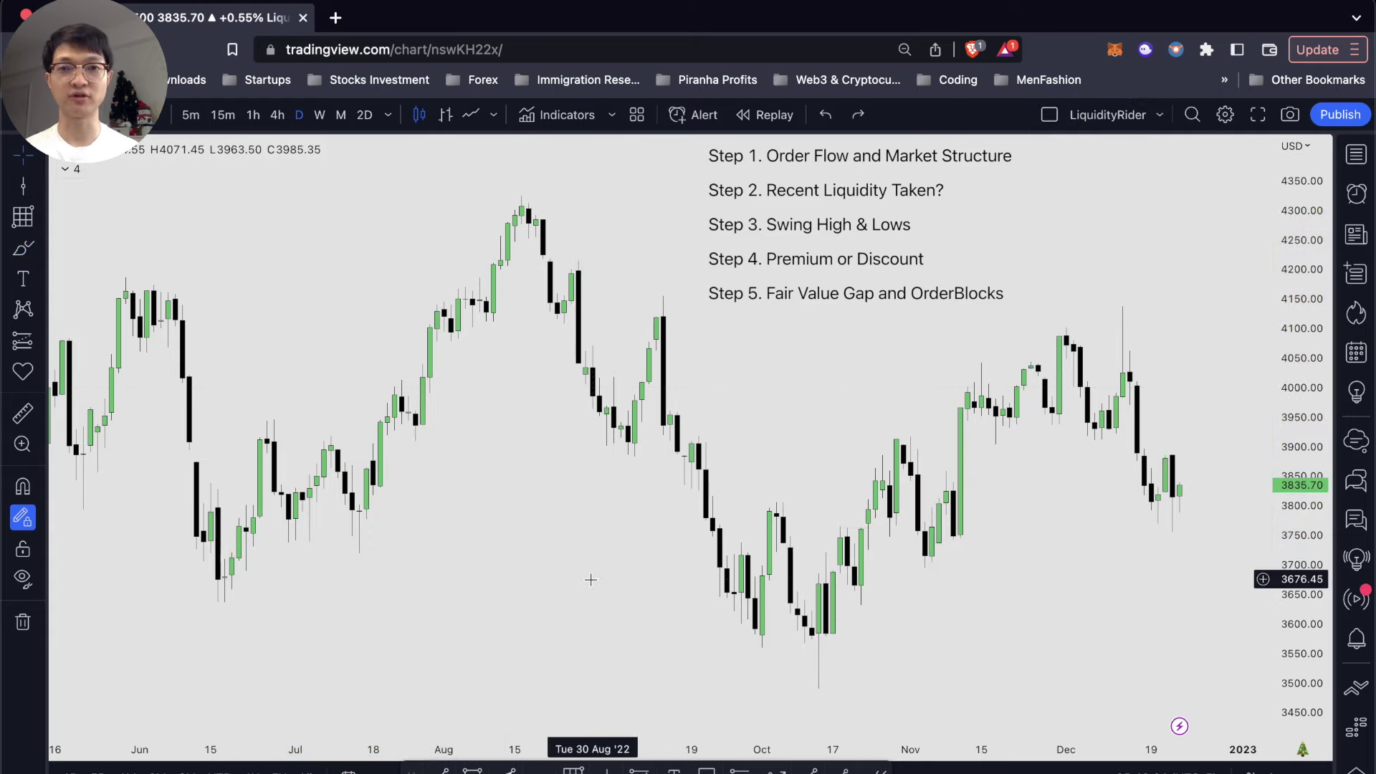
# Circle the mid-August to mid-October decline and mark the bottom and top of the late-August up-closed candles with horizontal brush lines
pyautogui.moveTo(519, 192)
pyautogui.mouseDown()
pyautogui.moveTo(587, 213)
pyautogui.moveTo(689, 321)
pyautogui.moveTo(801, 529)
pyautogui.moveTo(812, 663)
pyautogui.mouseUp()
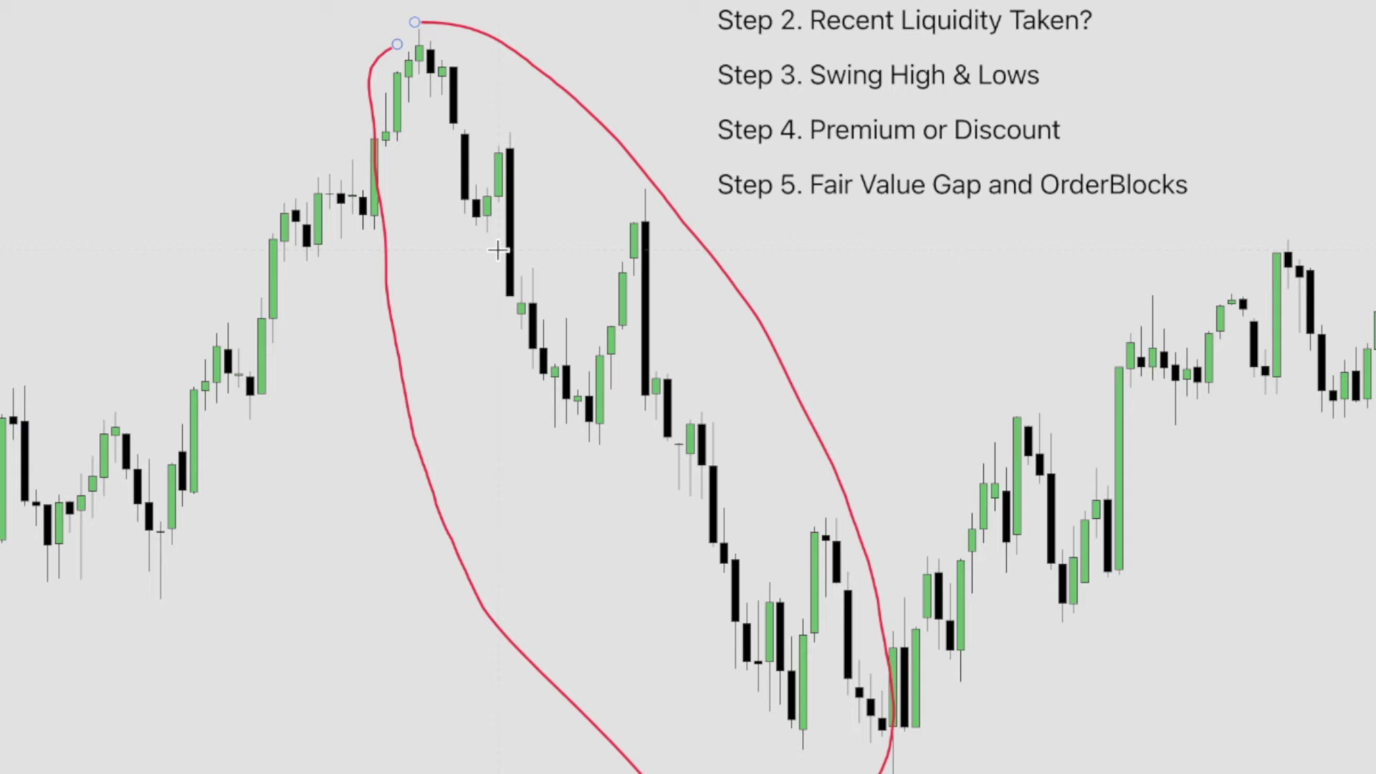
pyautogui.click(478, 222)
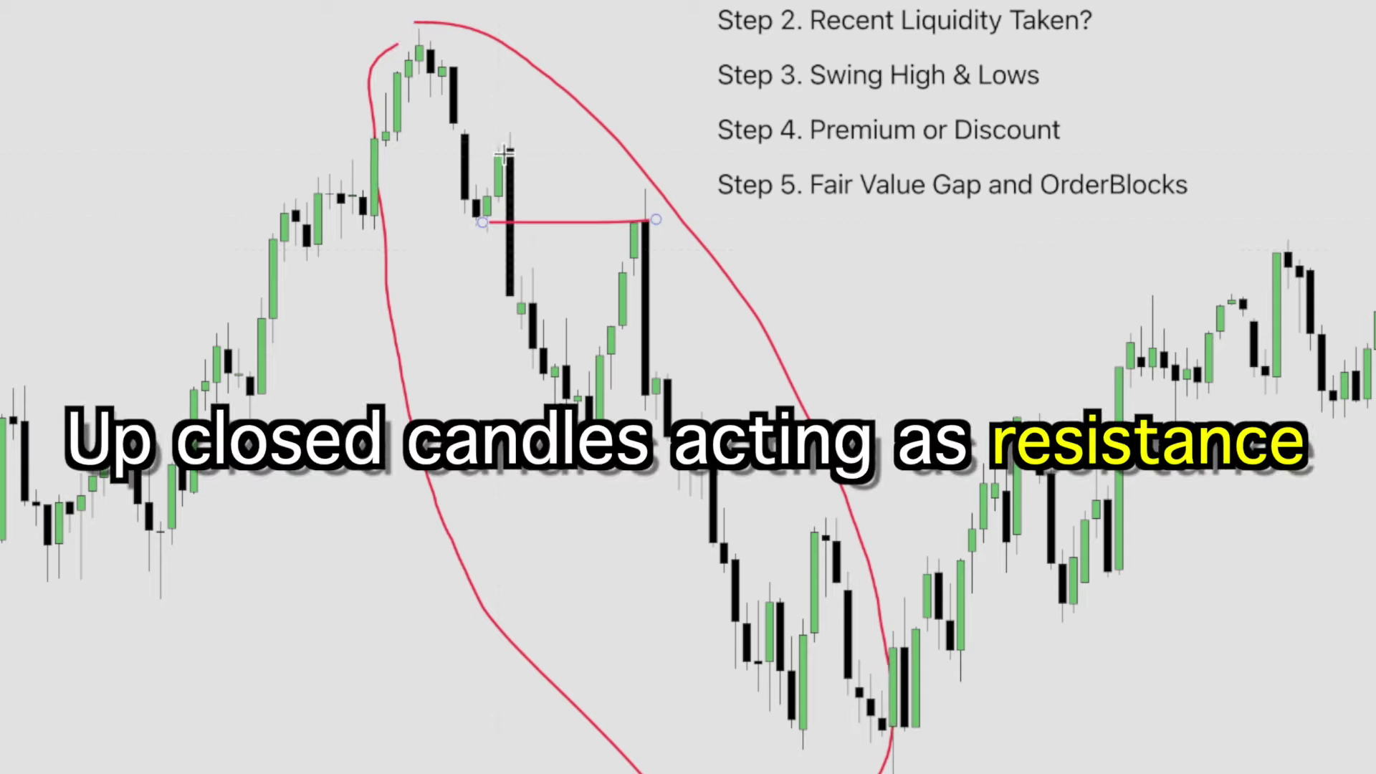
pyautogui.click(667, 152)
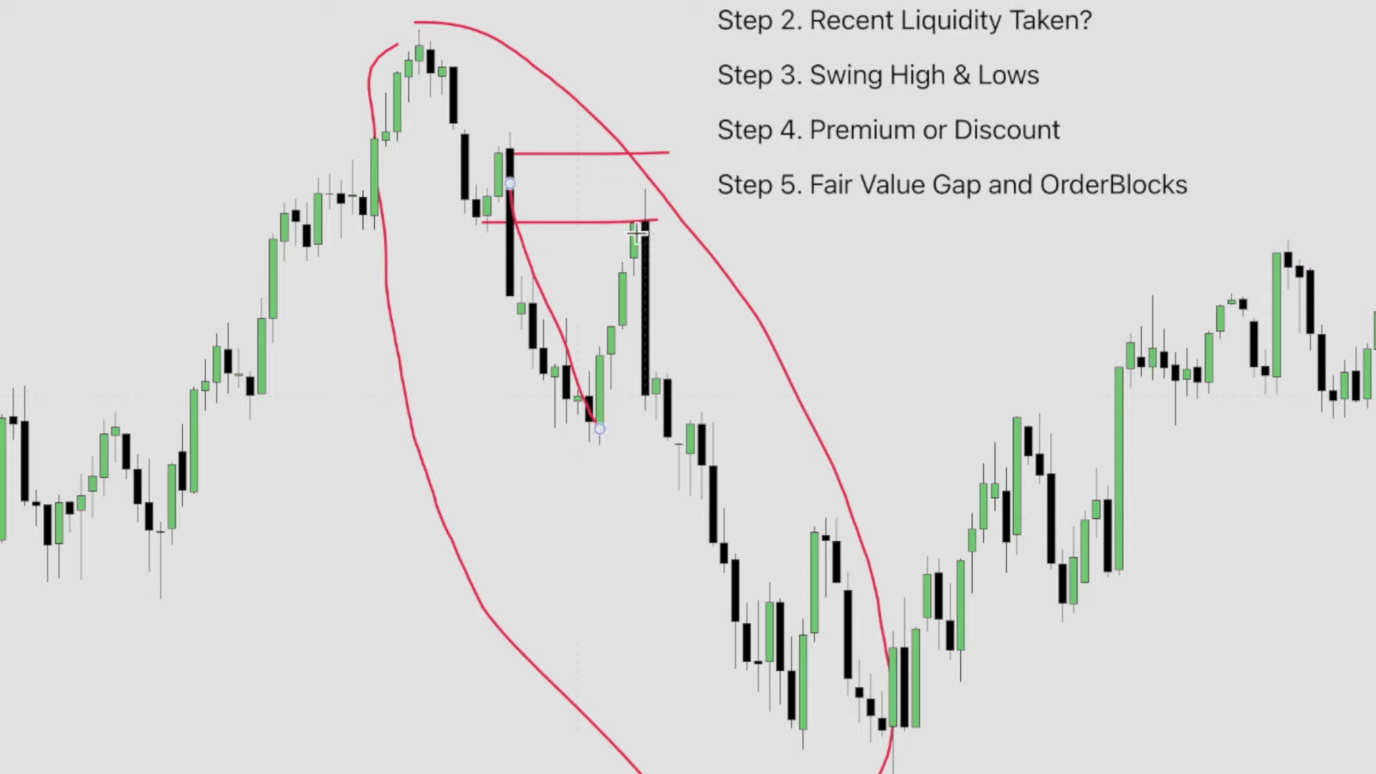
# Mark the early-September up-closed candles' range with brush lines and sketch the down-leg and a rebound-and-drop path off it
pyautogui.click(701, 481)
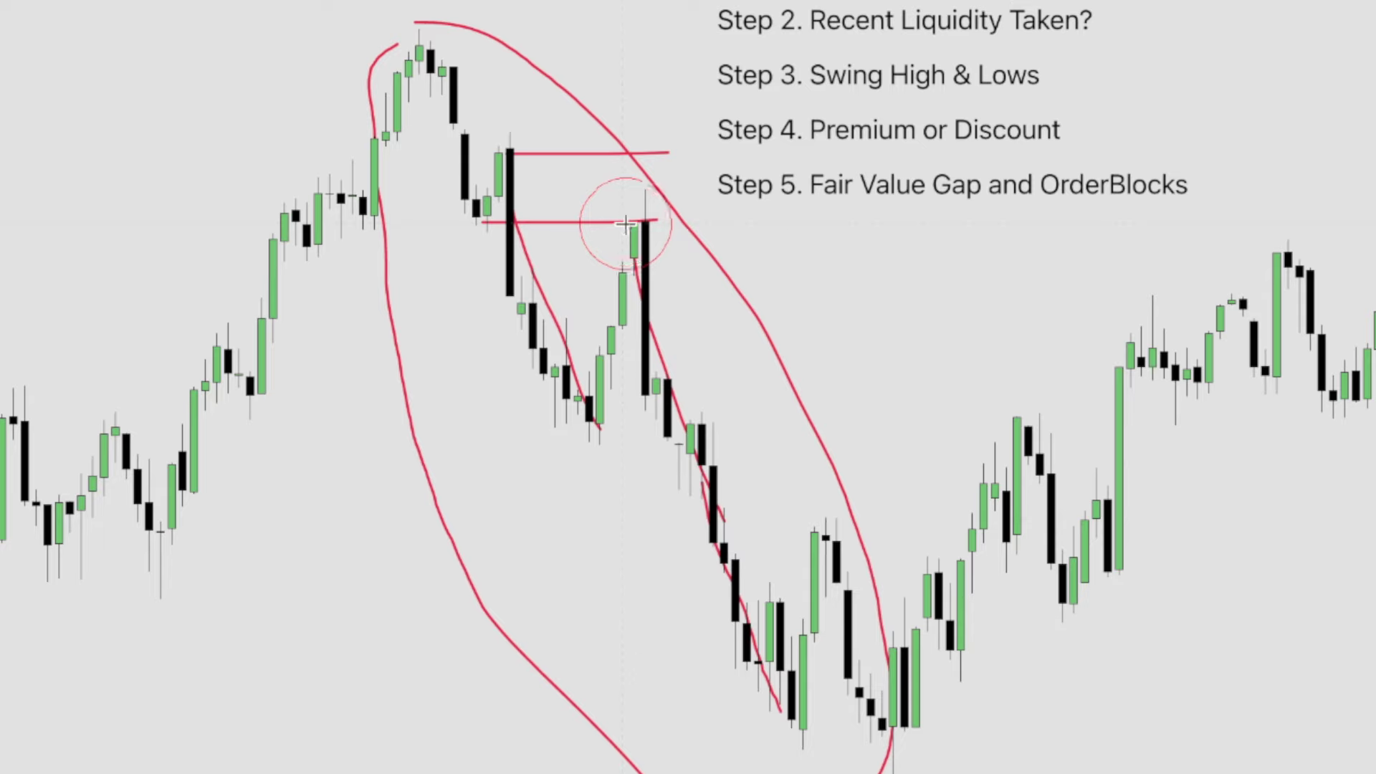
pyautogui.click(583, 426)
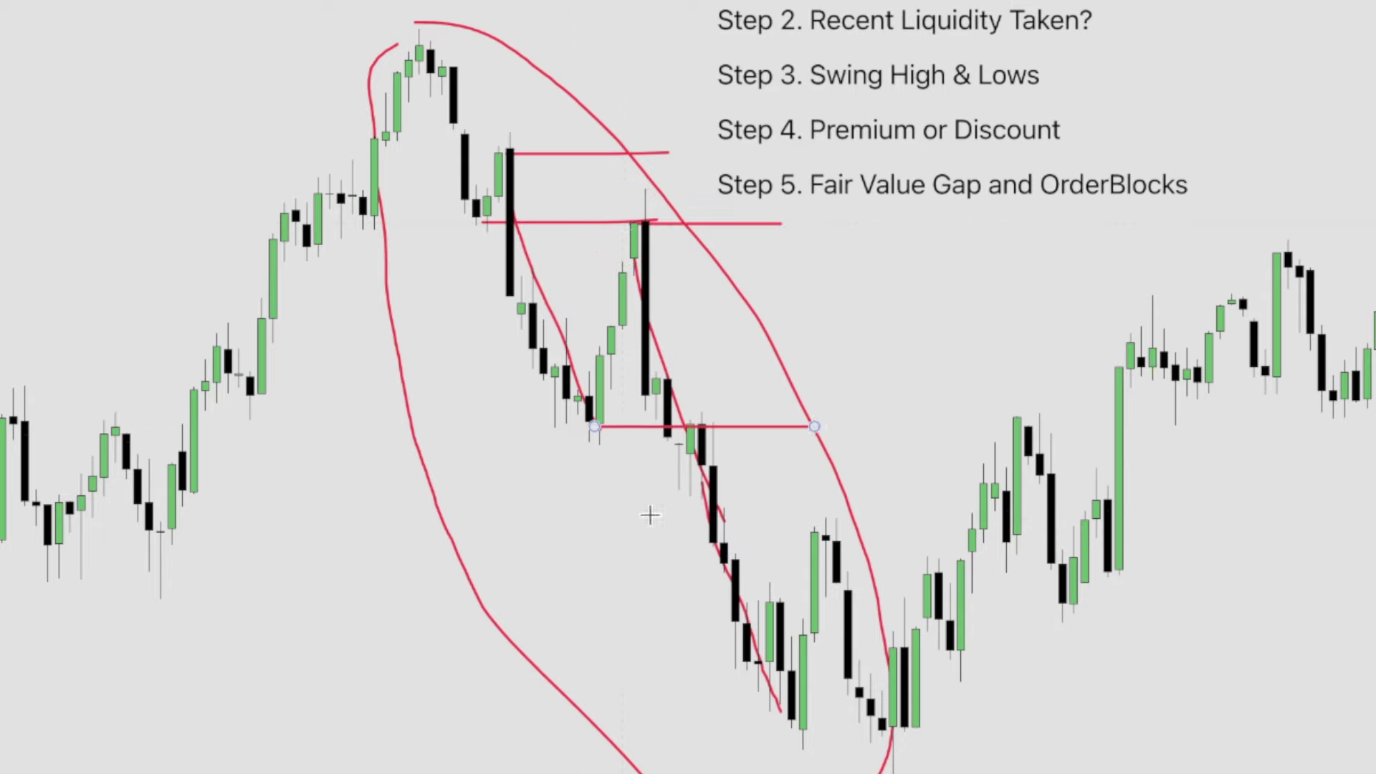
pyautogui.moveTo(742, 247); pyautogui.dragTo(884, 588)
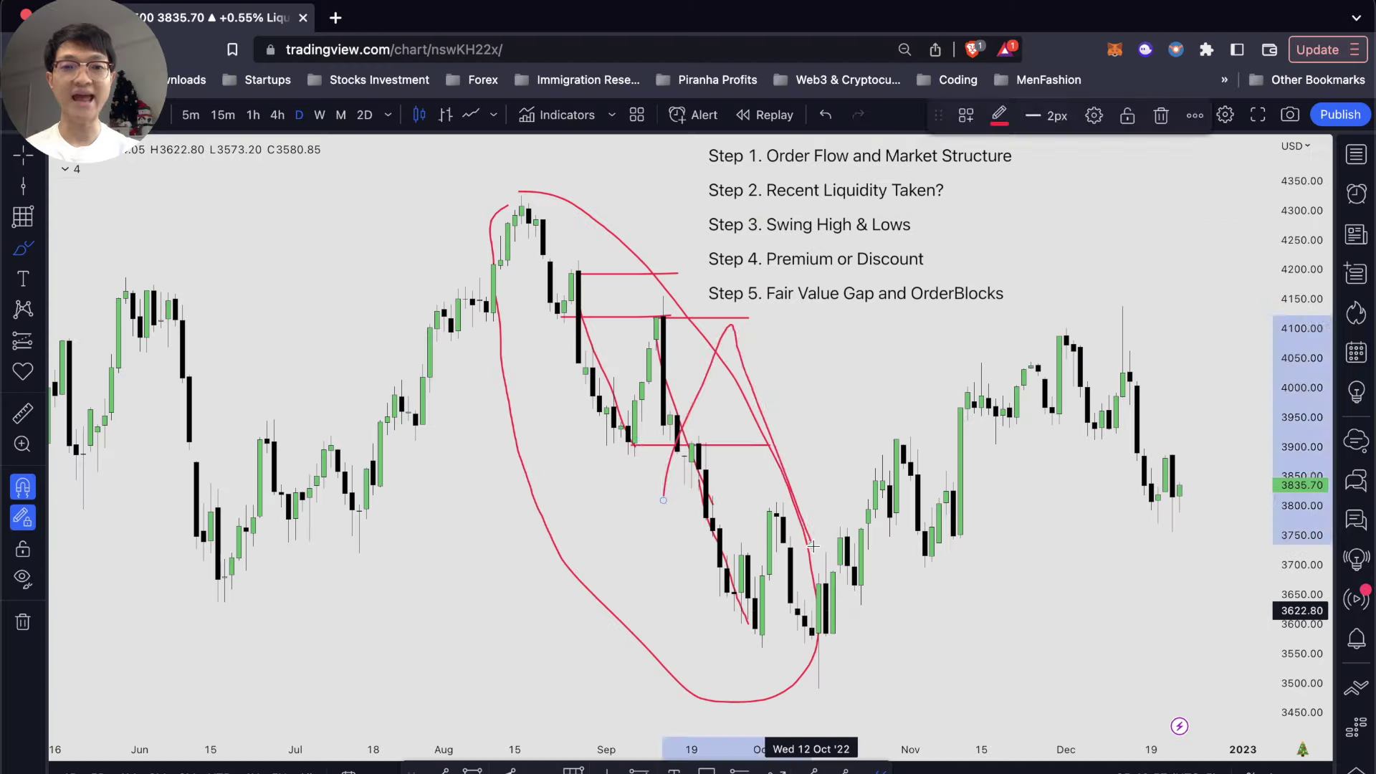
# Undo the markings inside the circled decline and trace its lower highs and lower lows with the brush
pyautogui.press('super+z')
pyautogui.press('super+z')
pyautogui.press('super+z')
pyautogui.press('super+z')
pyautogui.press('super+z')
pyautogui.press('super+z')
pyautogui.press('super+z')
pyautogui.press('super+z')
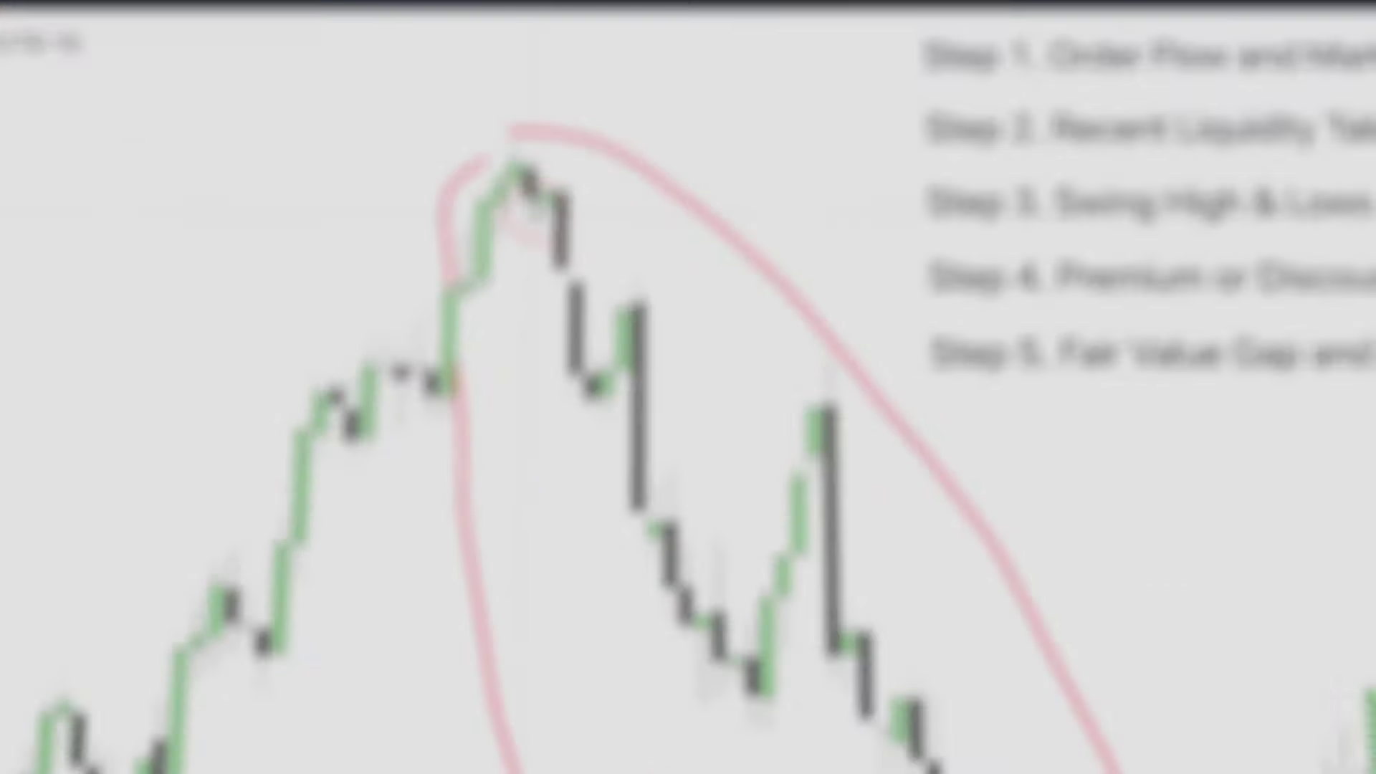
pyautogui.moveTo(526, 232)
pyautogui.mouseDown()
pyautogui.moveTo(546, 320)
pyautogui.moveTo(591, 236)
pyautogui.mouseUp()
pyautogui.moveTo(745, 217)
pyautogui.mouseDown()
pyautogui.moveTo(676, 234)
pyautogui.moveTo(805, 627)
pyautogui.moveTo(722, 480)
pyautogui.moveTo(732, 272)
pyautogui.moveTo(664, 221)
pyautogui.moveTo(648, 280)
pyautogui.moveTo(631, 220)
pyautogui.moveTo(685, 443)
pyautogui.moveTo(769, 221)
pyautogui.moveTo(867, 773)
pyautogui.mouseUp()
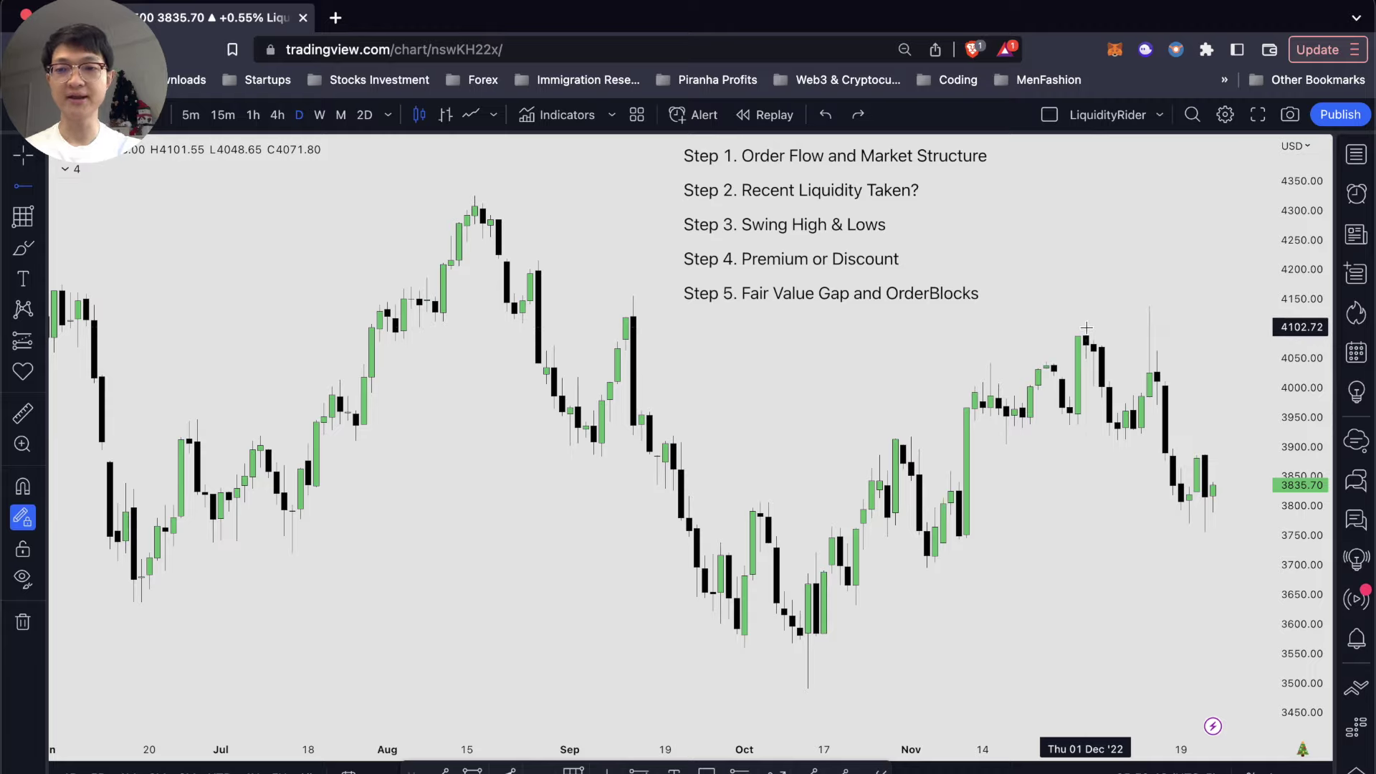
# Place horizontal rays at the early-December high and at the 17 November low of 3901.95, and remove them
pyautogui.click(1087, 327)
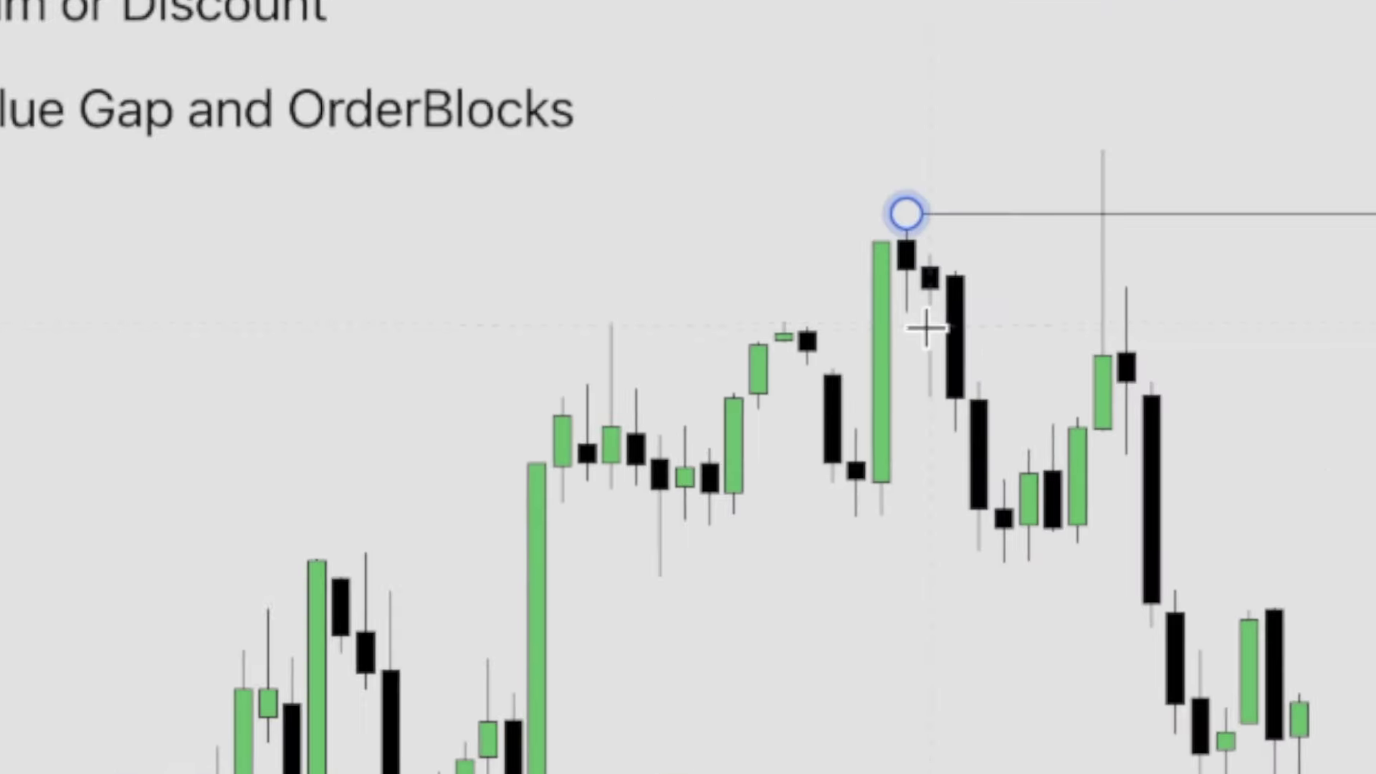
pyautogui.scroll(1, 926, 329)
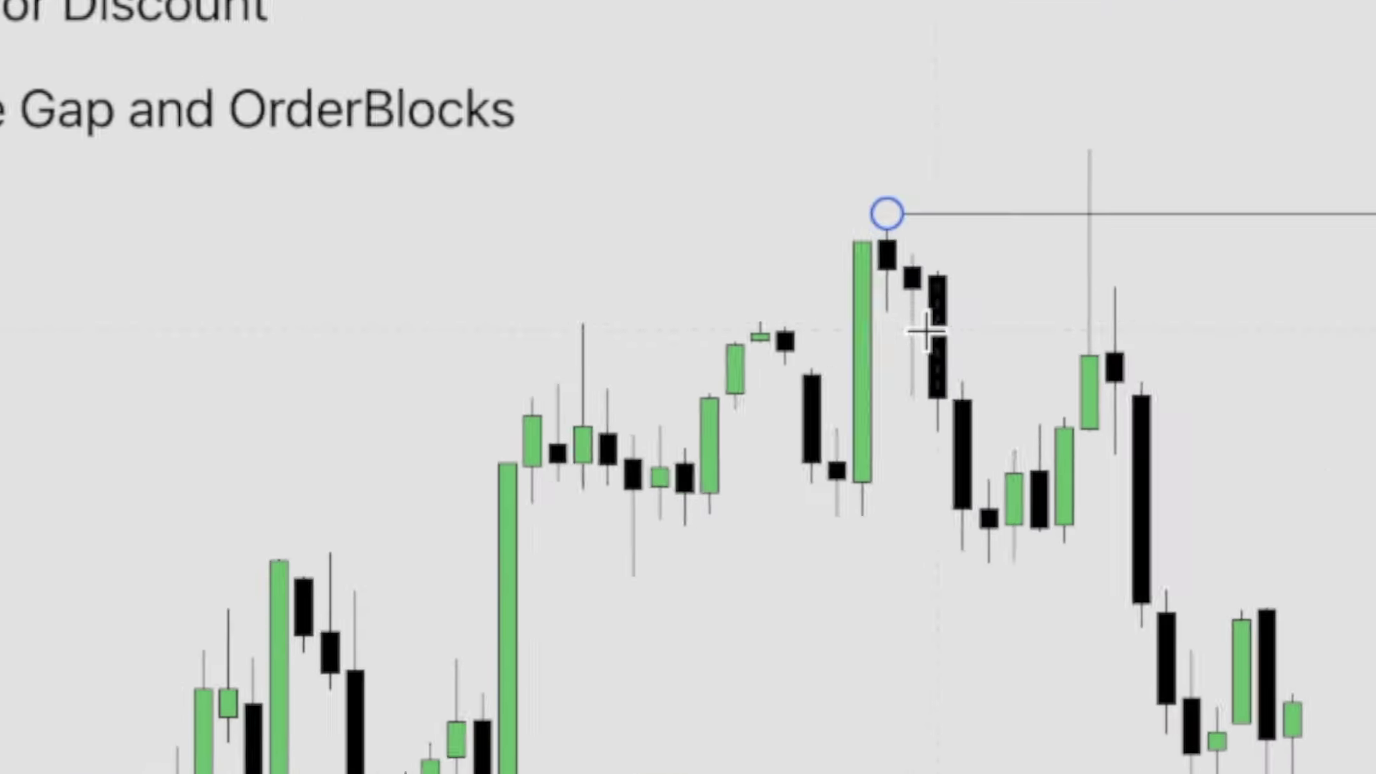
pyautogui.click(619, 582)
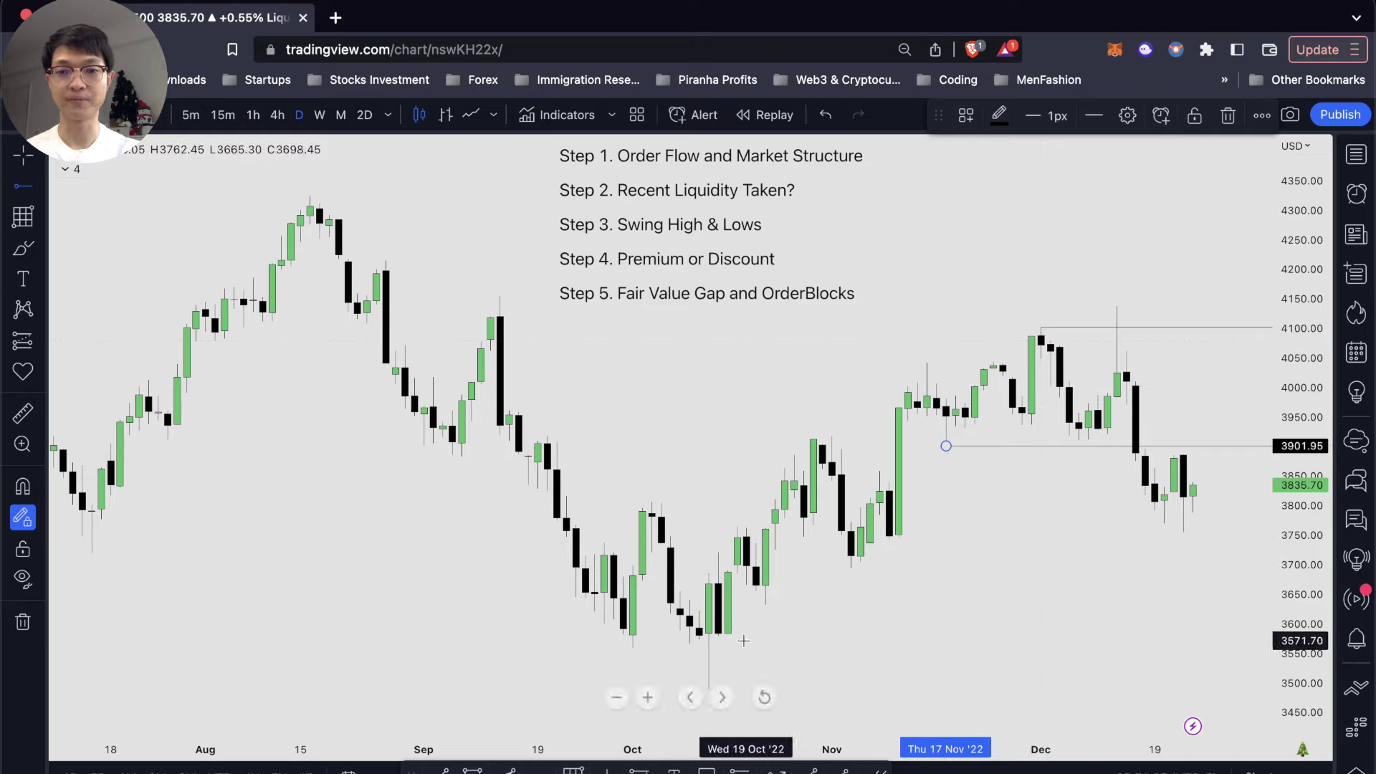
pyautogui.press('Delete')
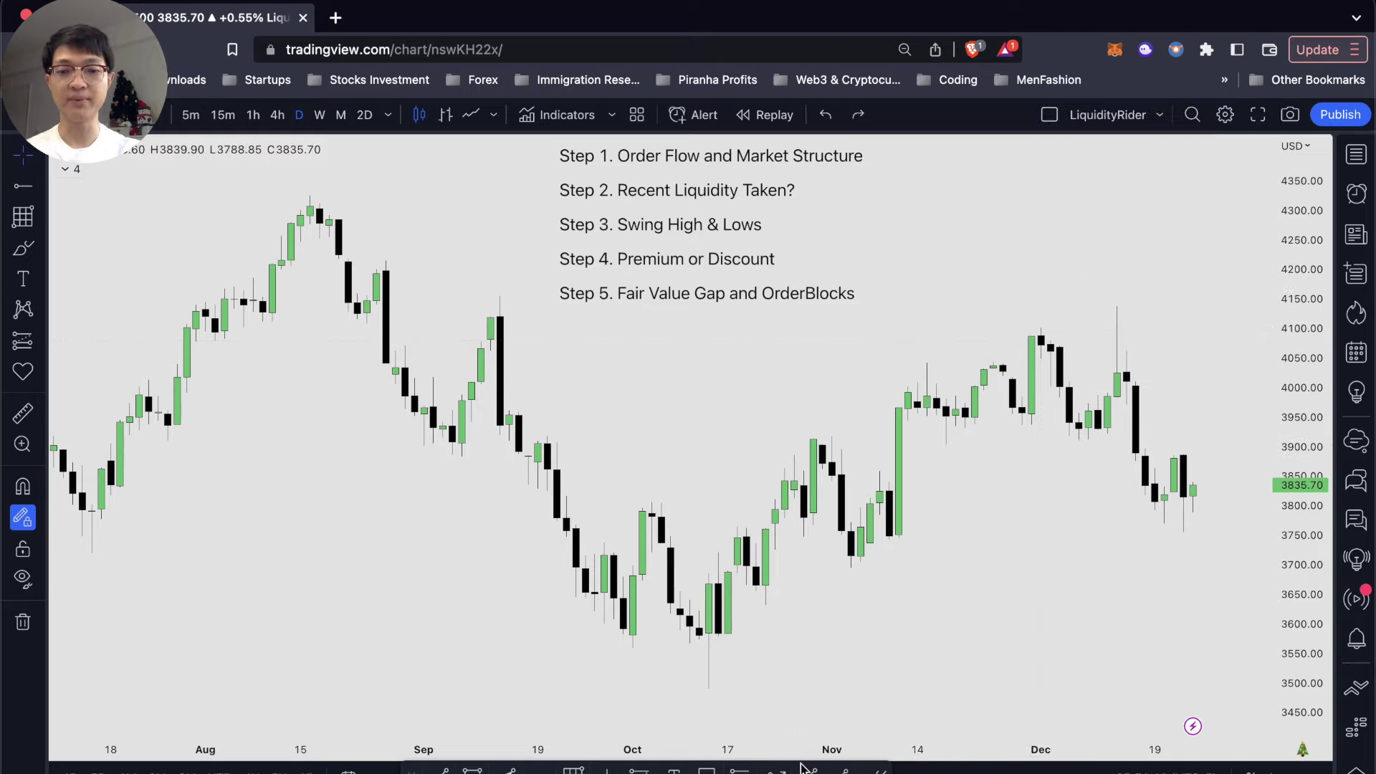
# Draw short horizontal trend lines at 3557.15 under the early-October low and along the early-October swing high
pyautogui.moveTo(675, 684)
pyautogui.mouseDown()
pyautogui.moveTo(823, 599)
pyautogui.moveTo(1044, 430)
pyautogui.moveTo(1116, 292)
pyautogui.moveTo(709, 501)
pyautogui.moveTo(621, 580)
pyautogui.moveTo(660, 669)
pyautogui.mouseUp()
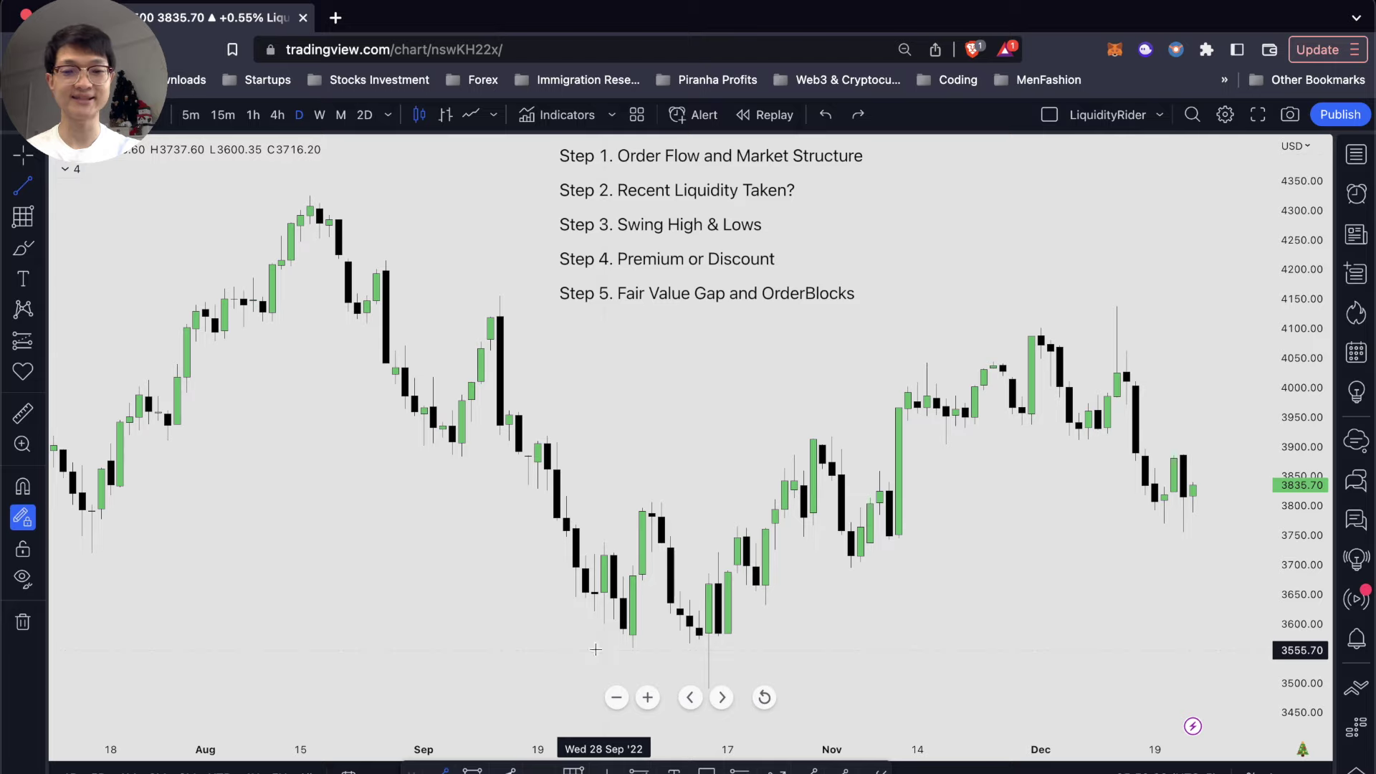
pyautogui.click(594, 649)
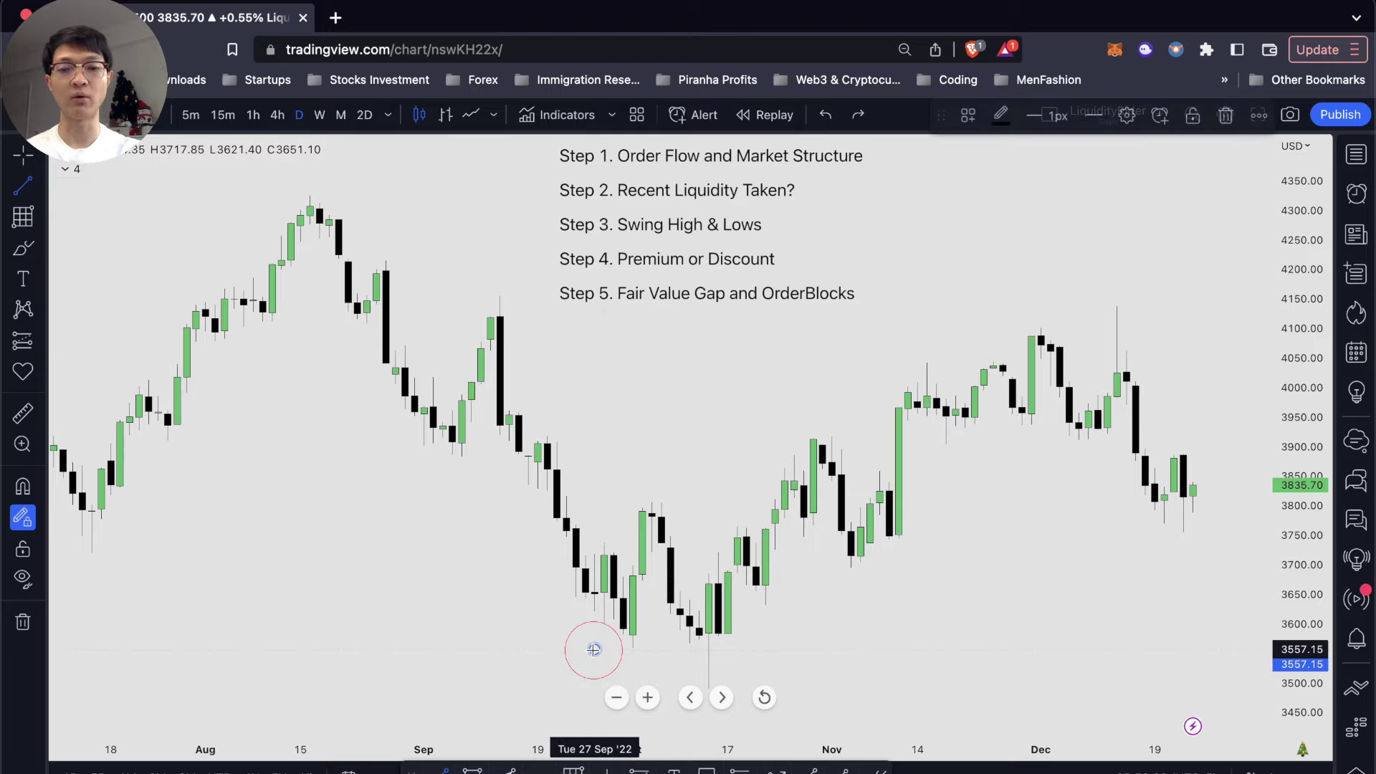
pyautogui.click(707, 648)
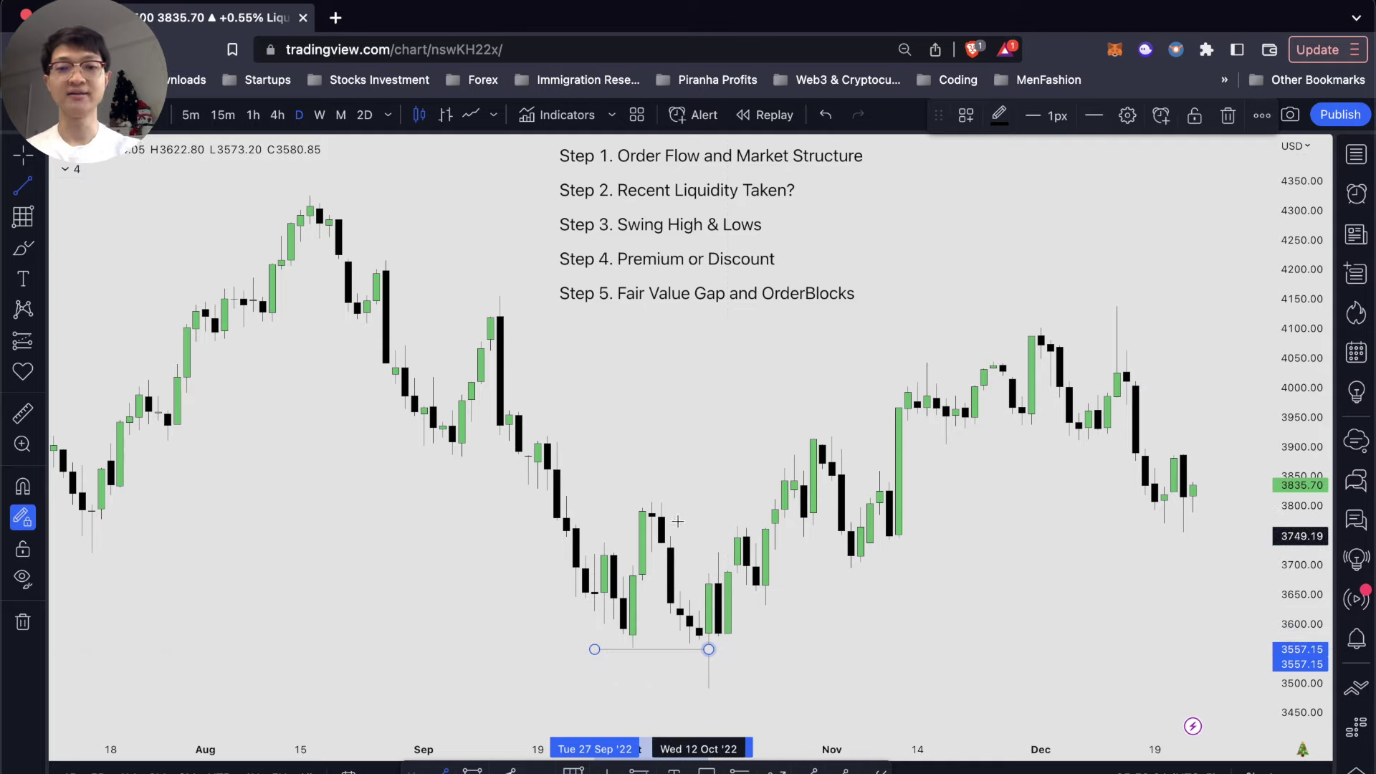
pyautogui.click(643, 502)
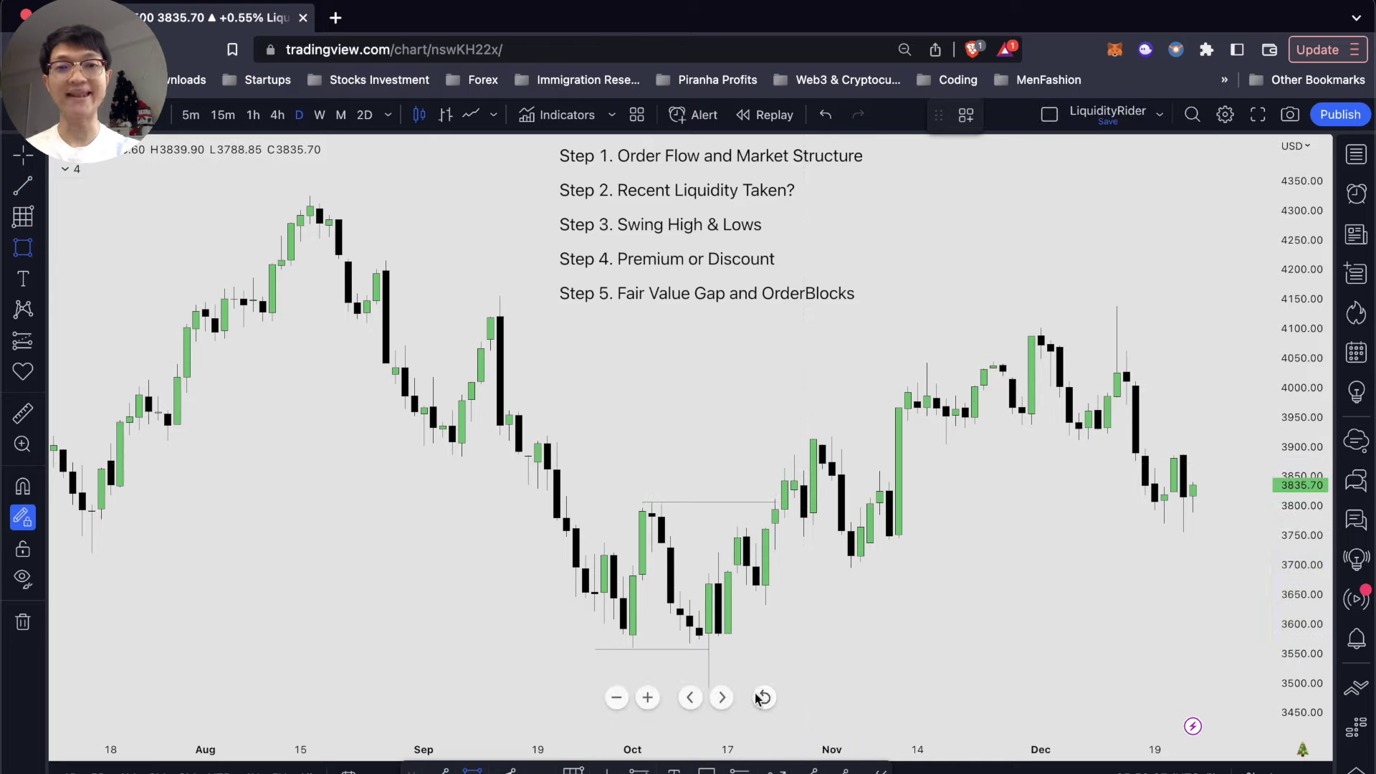
# Circle the October-to-December rally with the brush and mark the December swing low and swing high with horizontal strokes
pyautogui.moveTo(746, 538); pyautogui.dragTo(908, 584)
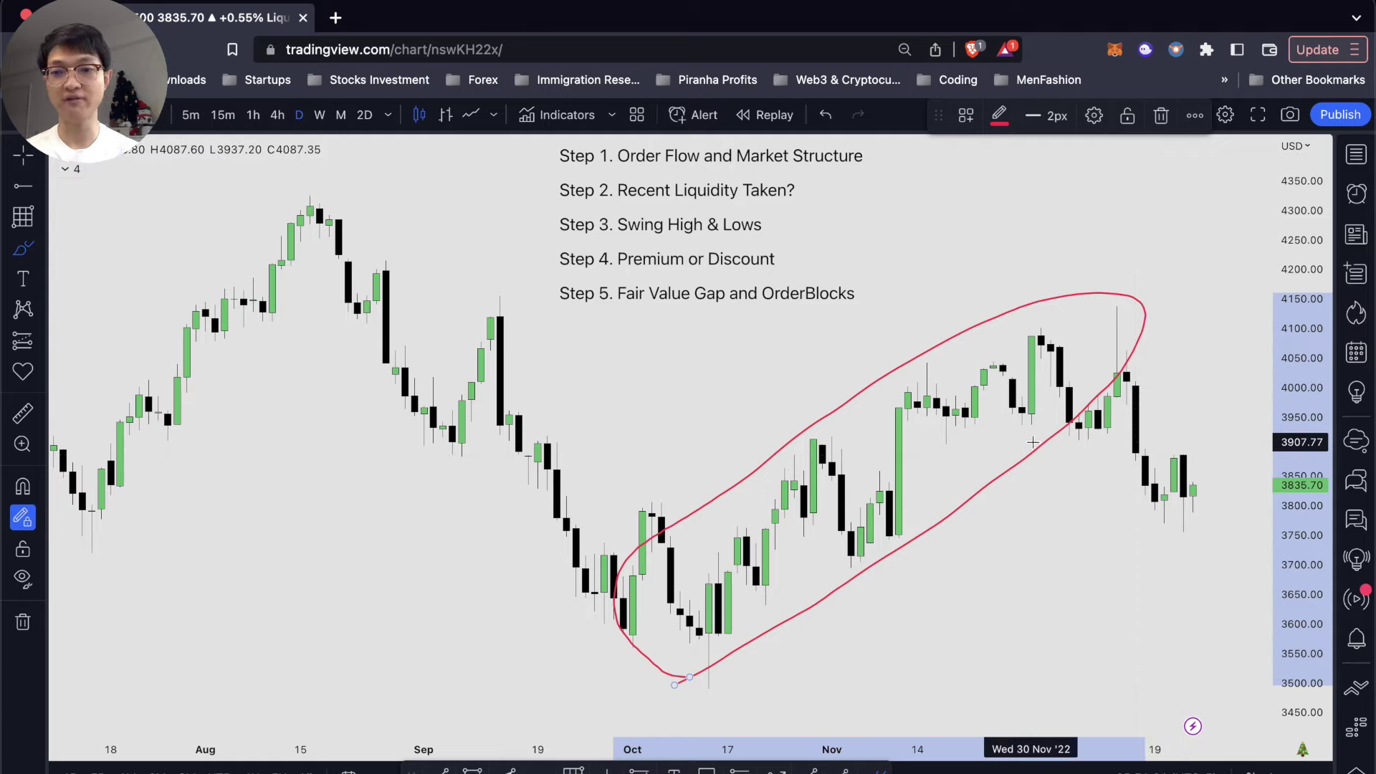
pyautogui.moveTo(1015, 442); pyautogui.dragTo(1129, 442)
pyautogui.moveTo(1034, 326); pyautogui.dragTo(1117, 324)
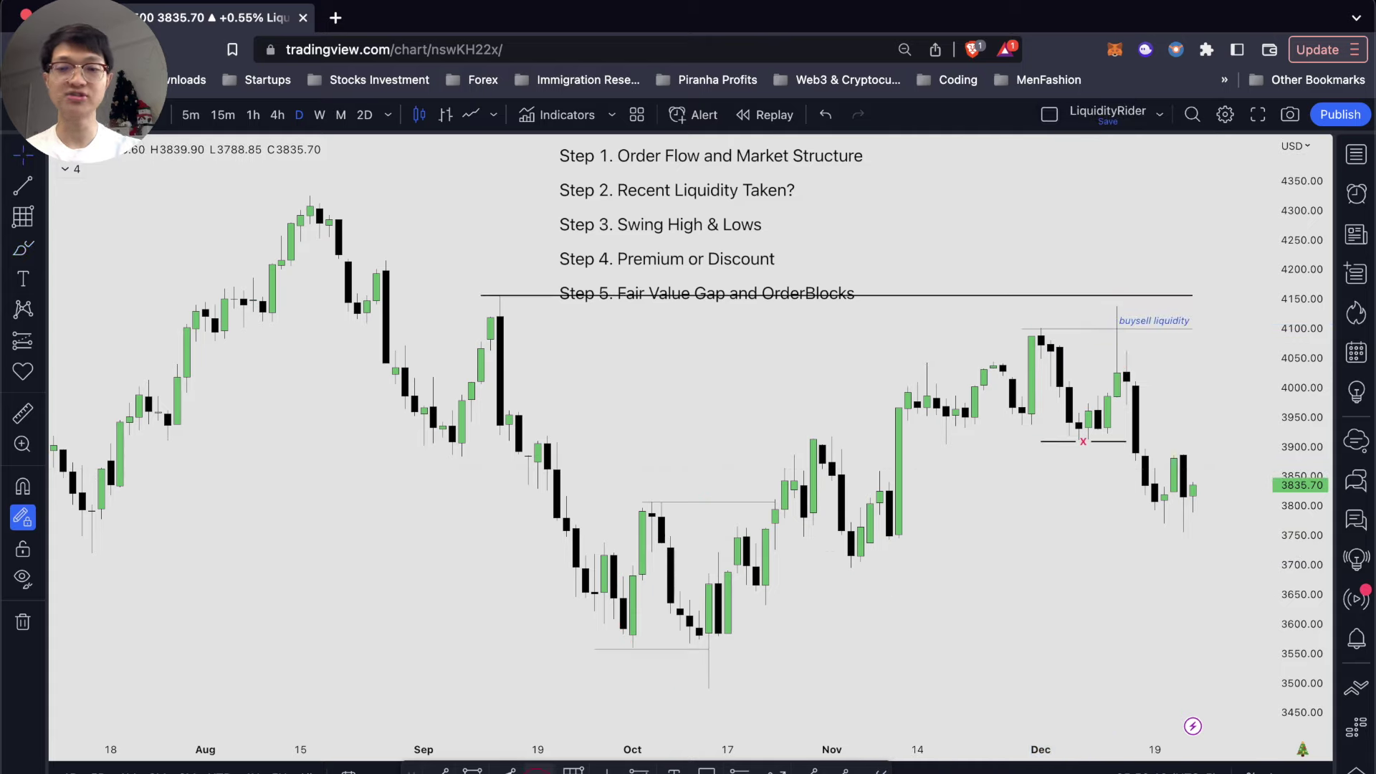
# Place horizontal rays at the early-November, late-October and mid-October swing lows
pyautogui.click(851, 569)
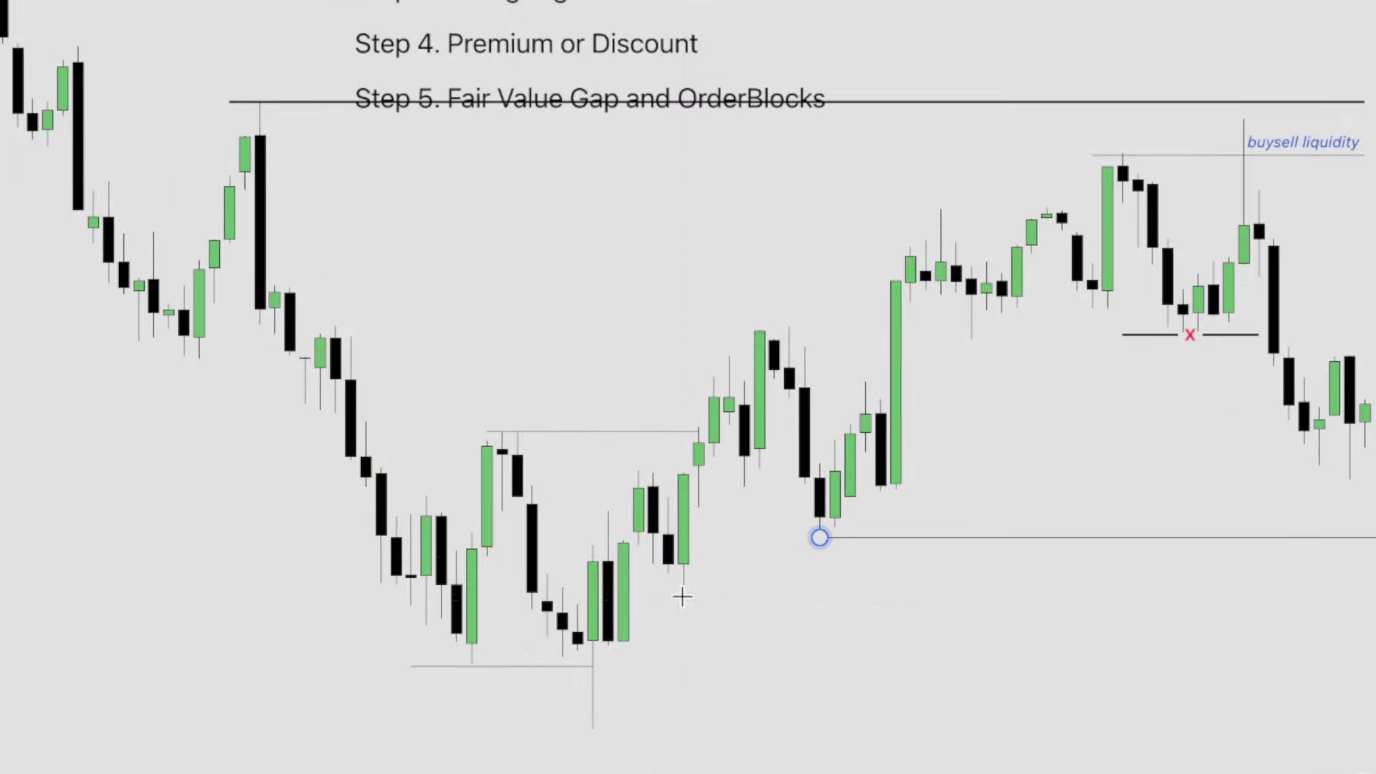
pyautogui.click(682, 595)
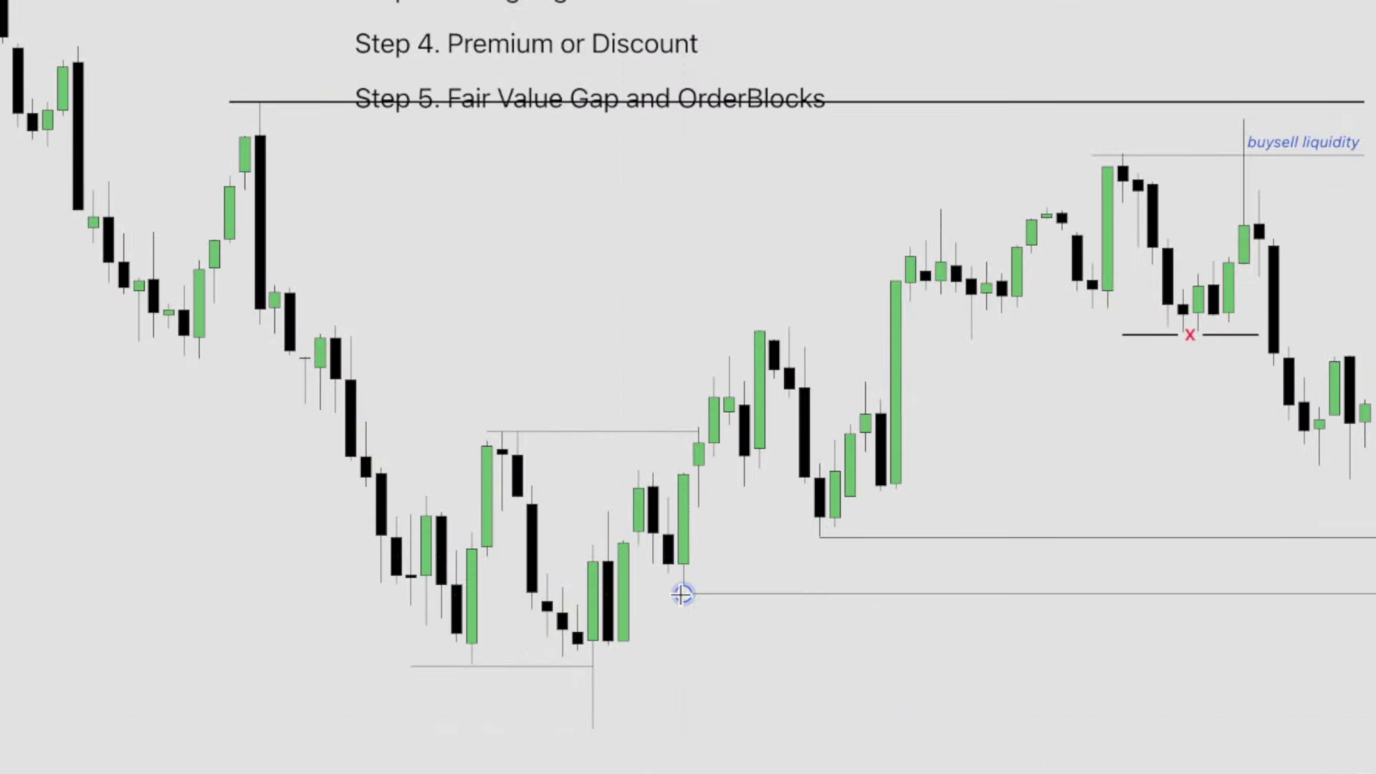
pyautogui.click(592, 730)
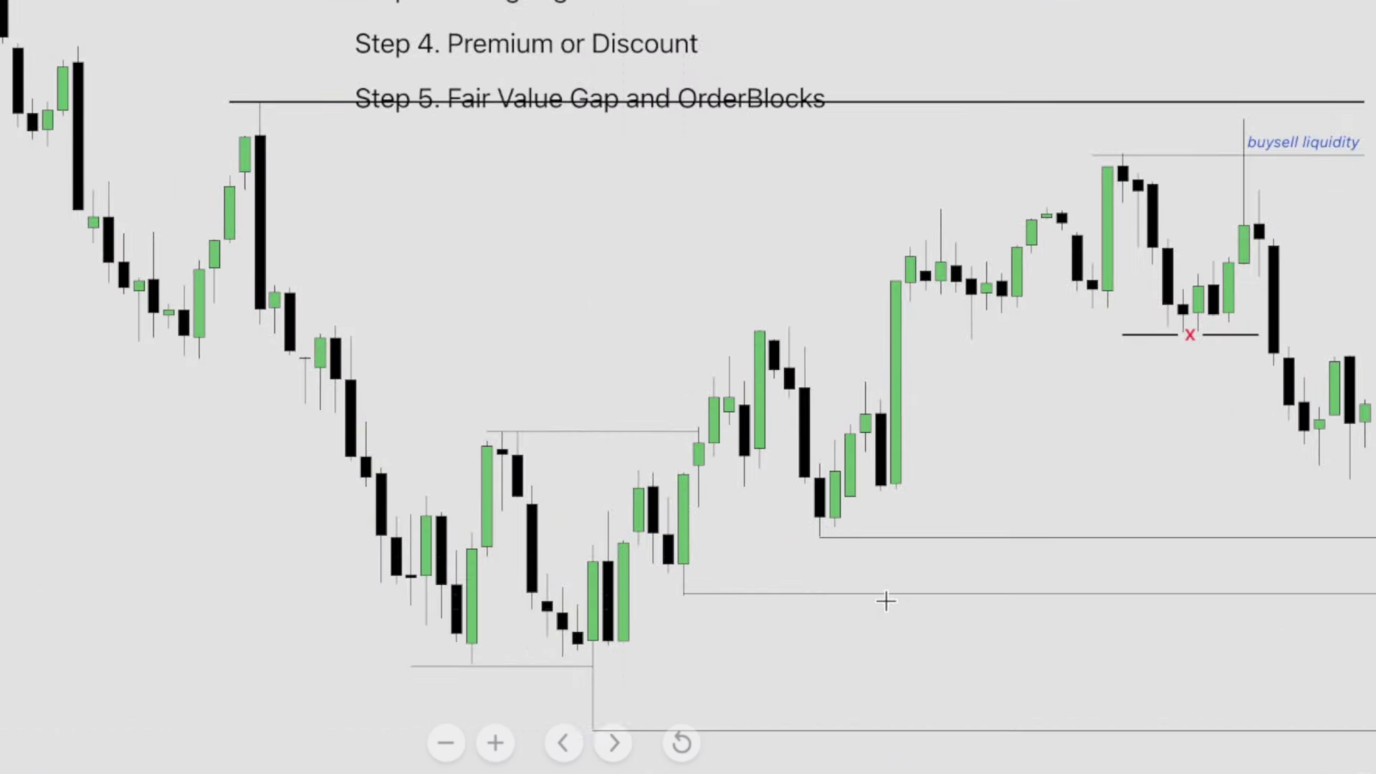
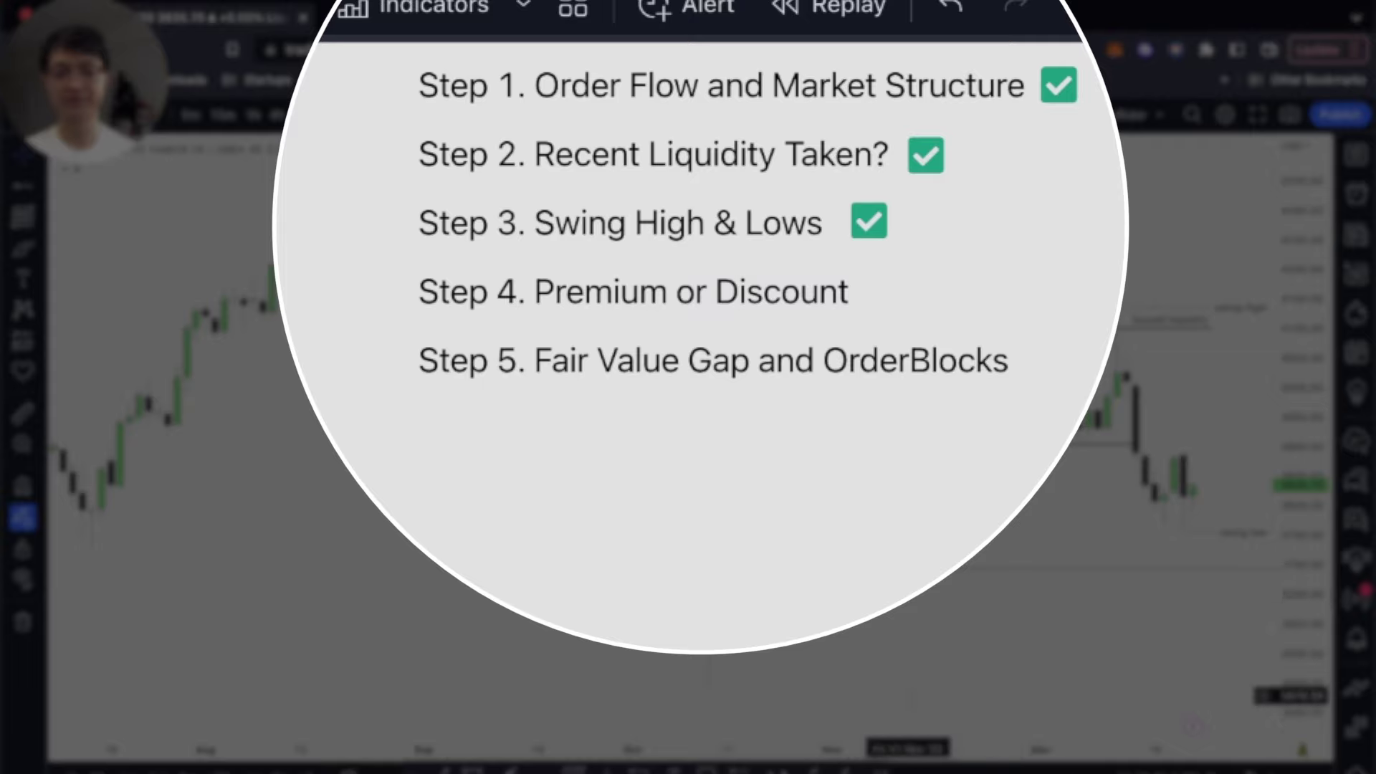
# Finish the premium and discount zones at the swing low, and box the fair value gap from 14 December with its top at 3971.78
pyautogui.click(1219, 535)
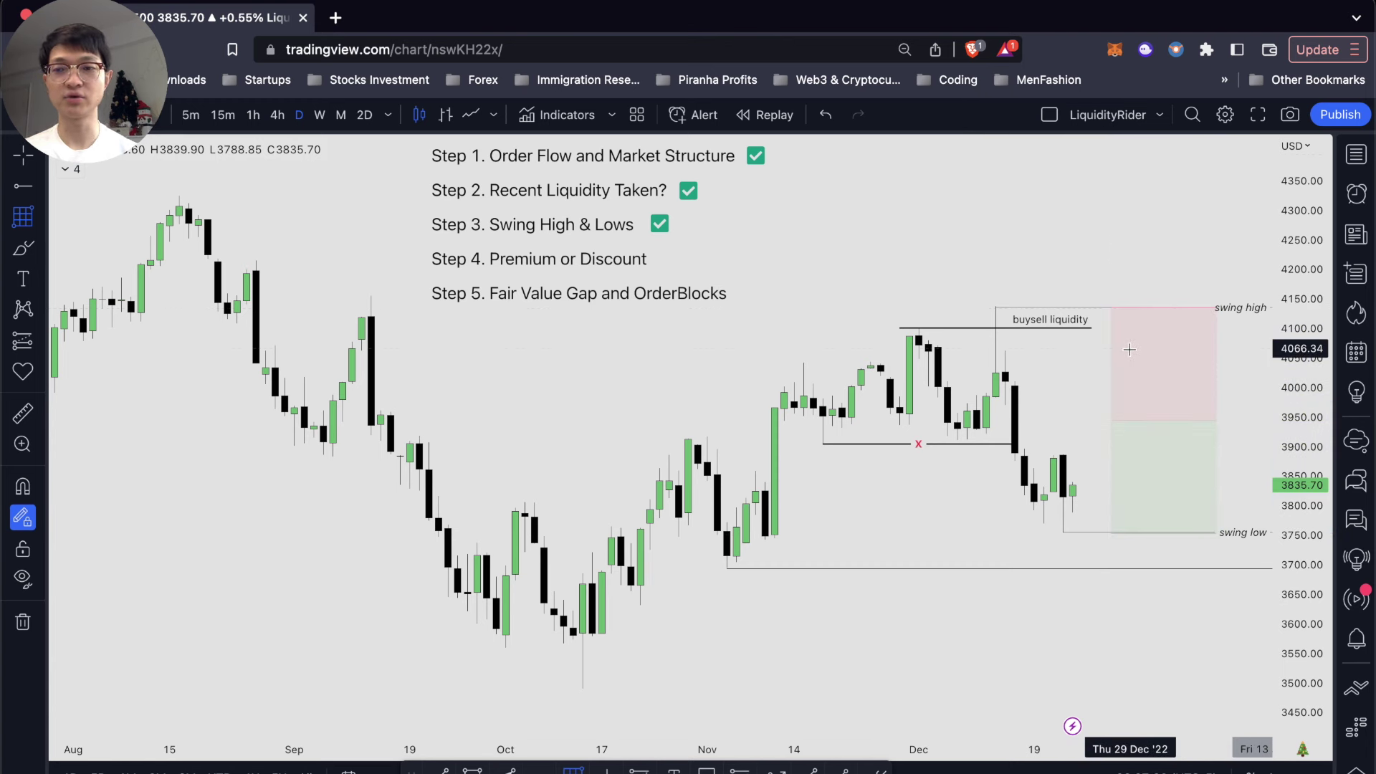
pyautogui.scroll(1, 1140, 316)
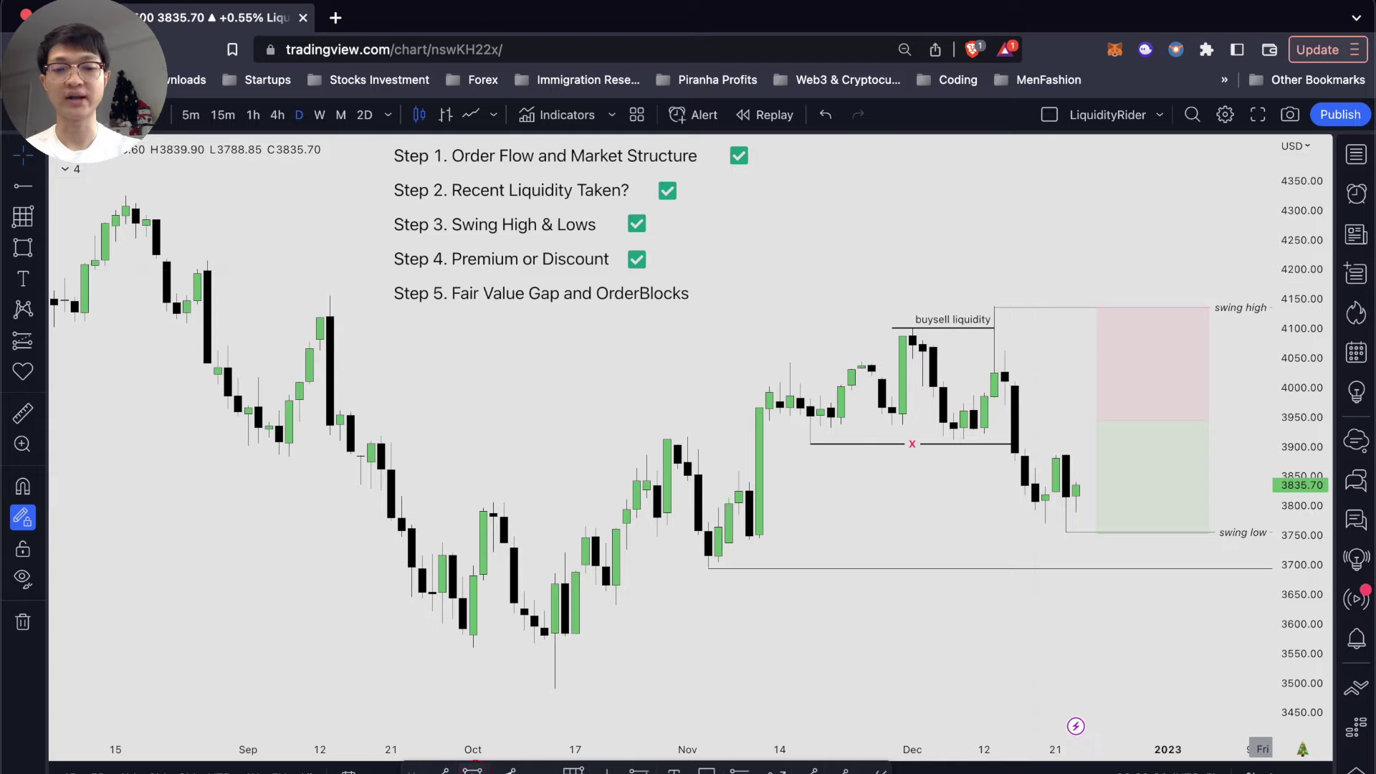
pyautogui.click(473, 771)
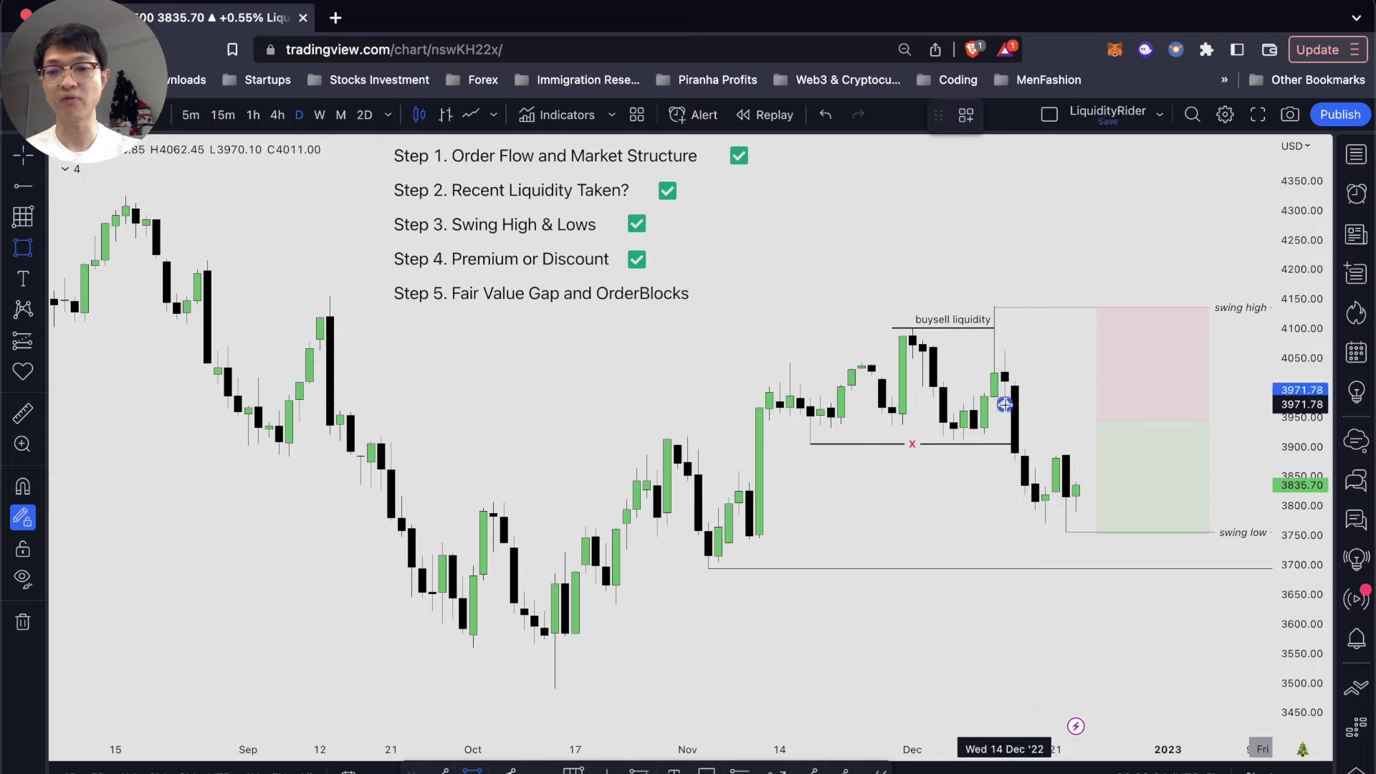
pyautogui.moveTo(1002, 405); pyautogui.dragTo(1137, 449)
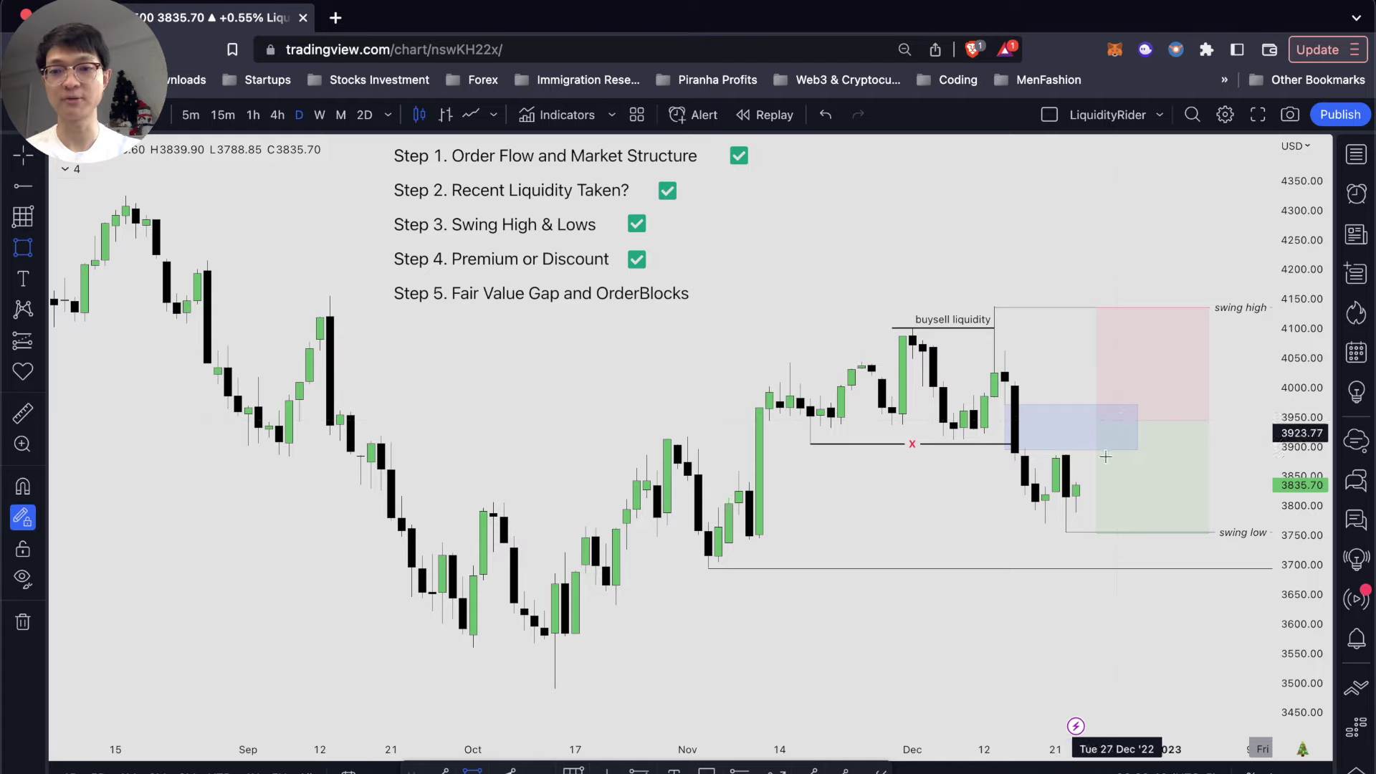
# Brush a projected price path rising into the fair value gap and falling below the early-November low line
pyautogui.click(881, 771)
pyautogui.moveTo(1079, 501)
pyautogui.mouseDown()
pyautogui.moveTo(1121, 410)
pyautogui.moveTo(1187, 546)
pyautogui.mouseUp()
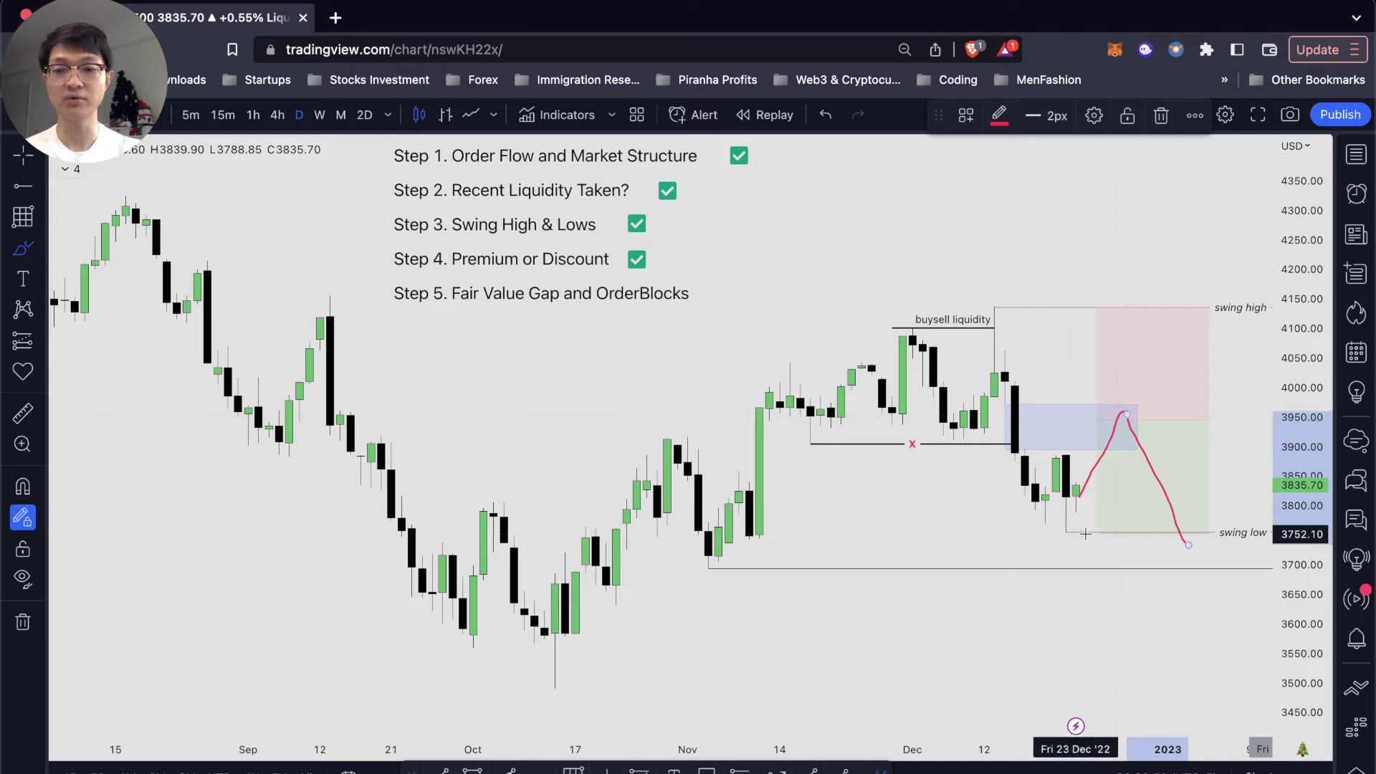
pyautogui.moveTo(1188, 549); pyautogui.dragTo(1209, 579)
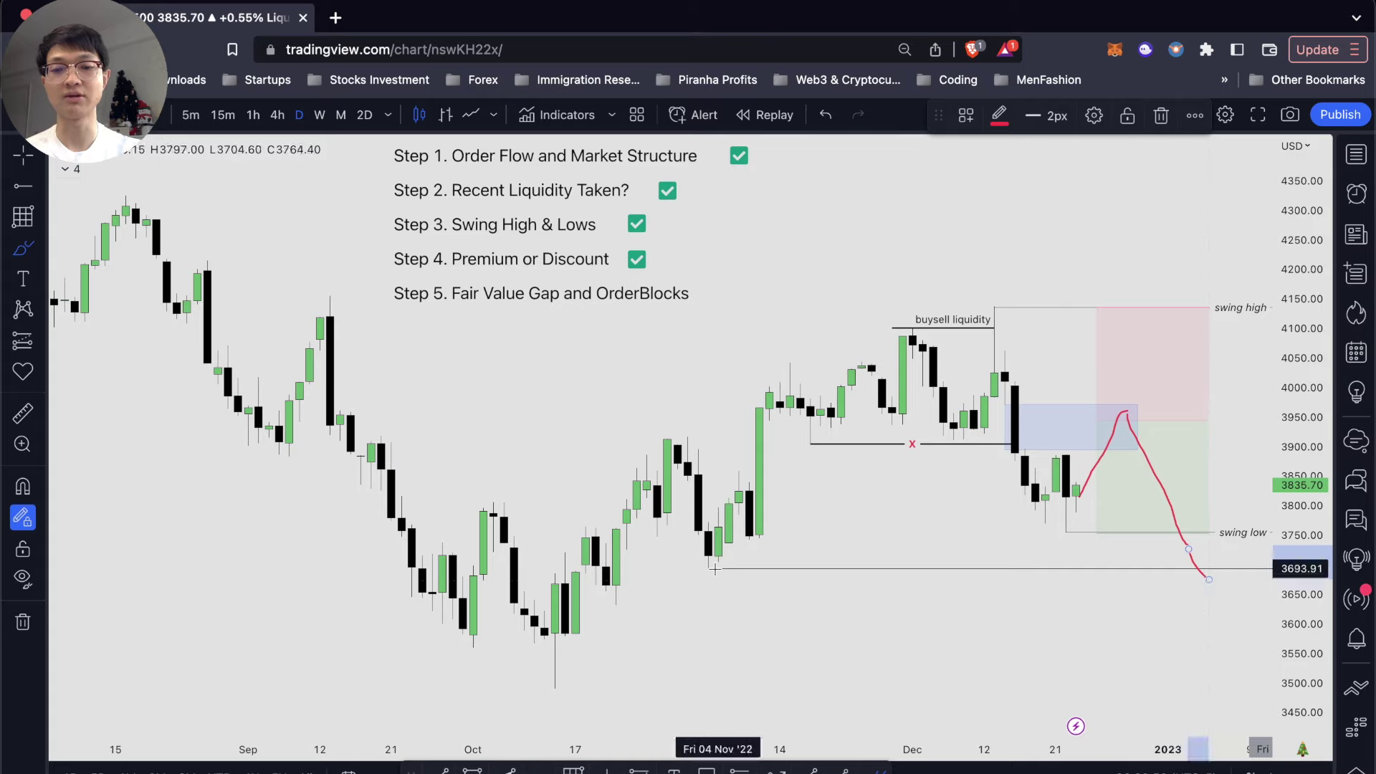
# Mark the early-November, late-October and mid-October swing lows with the brush, and start a line at the mid-October low
pyautogui.moveTo(722, 581)
pyautogui.mouseDown()
pyautogui.moveTo(706, 581)
pyautogui.moveTo(706, 548)
pyautogui.moveTo(734, 577)
pyautogui.moveTo(720, 582)
pyautogui.mouseUp()
pyautogui.moveTo(607, 579)
pyautogui.mouseDown()
pyautogui.moveTo(633, 573)
pyautogui.moveTo(647, 623)
pyautogui.mouseUp()
pyautogui.moveTo(562, 692)
pyautogui.mouseDown()
pyautogui.moveTo(542, 688)
pyautogui.moveTo(583, 684)
pyautogui.moveTo(555, 693)
pyautogui.mouseUp()
pyautogui.click(444, 770)
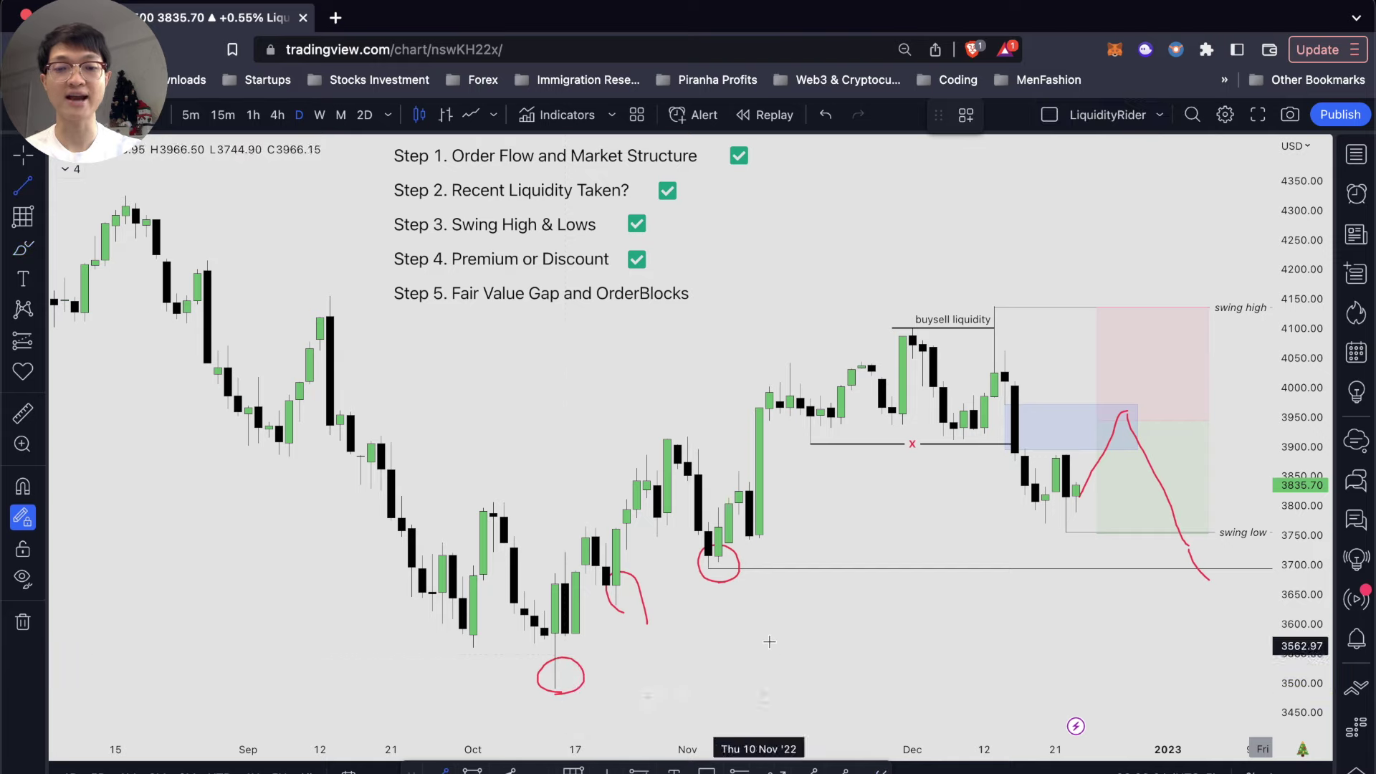
pyautogui.click(543, 704)
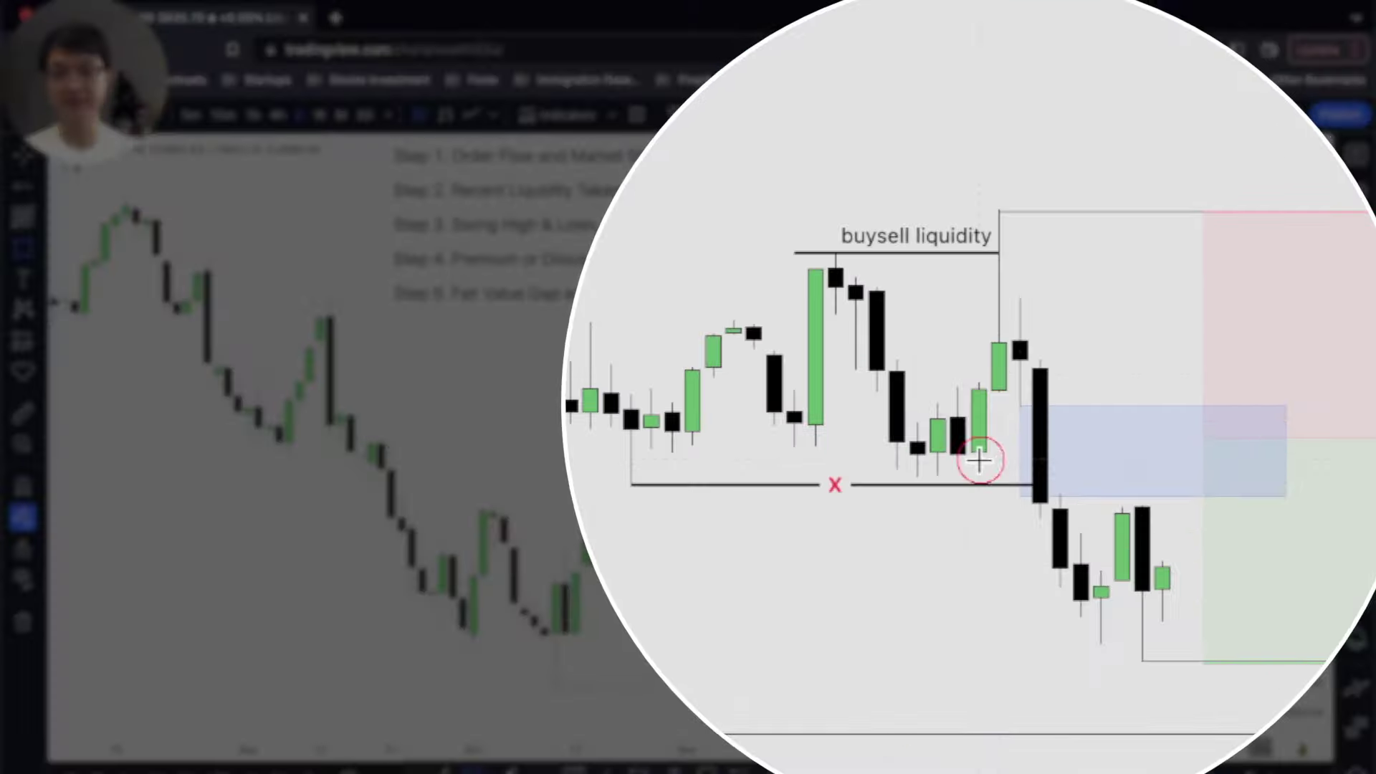
# Draw the order block rectangle from 12 to 29 December with its top at 4024.15, and apply the Bear template to it
pyautogui.click(1286, 344)
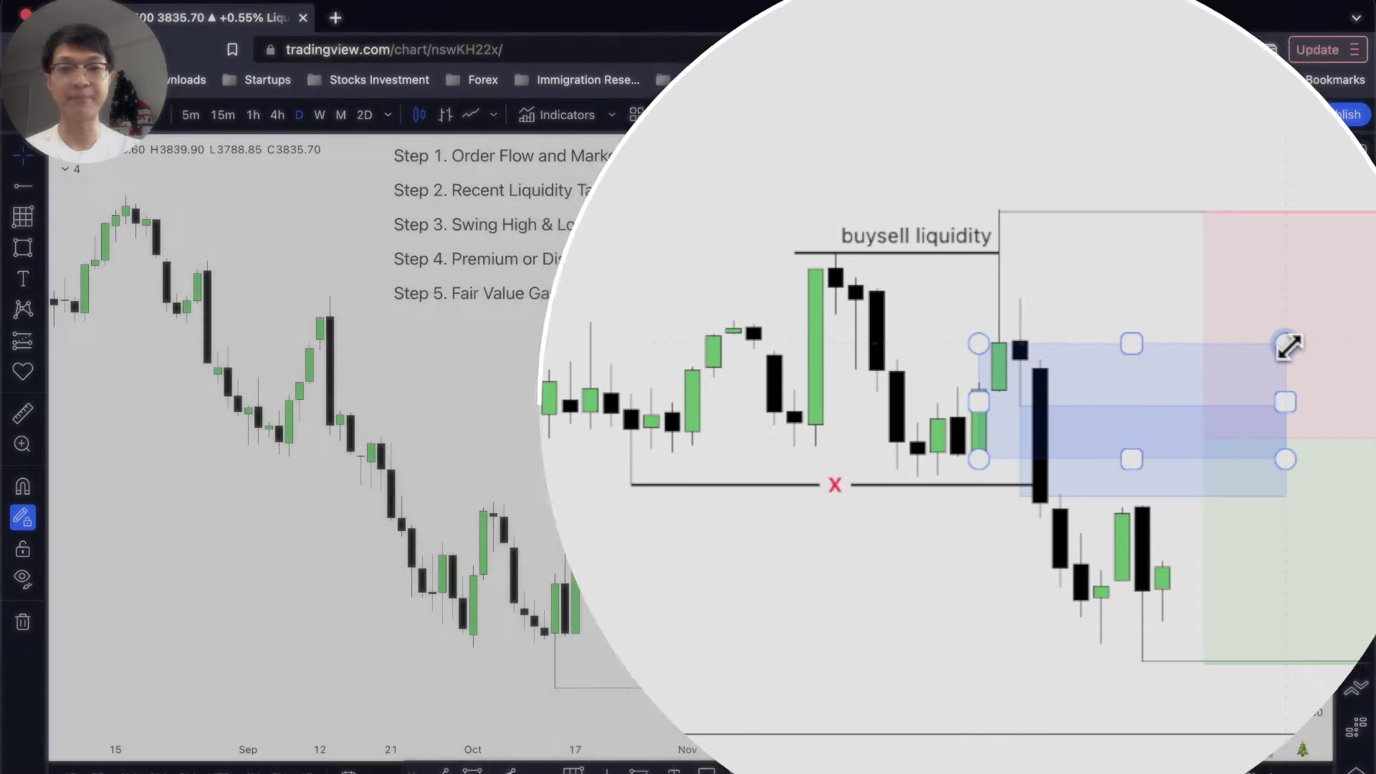
pyautogui.rightClick(1138, 374)
pyautogui.moveTo(1190, 397)
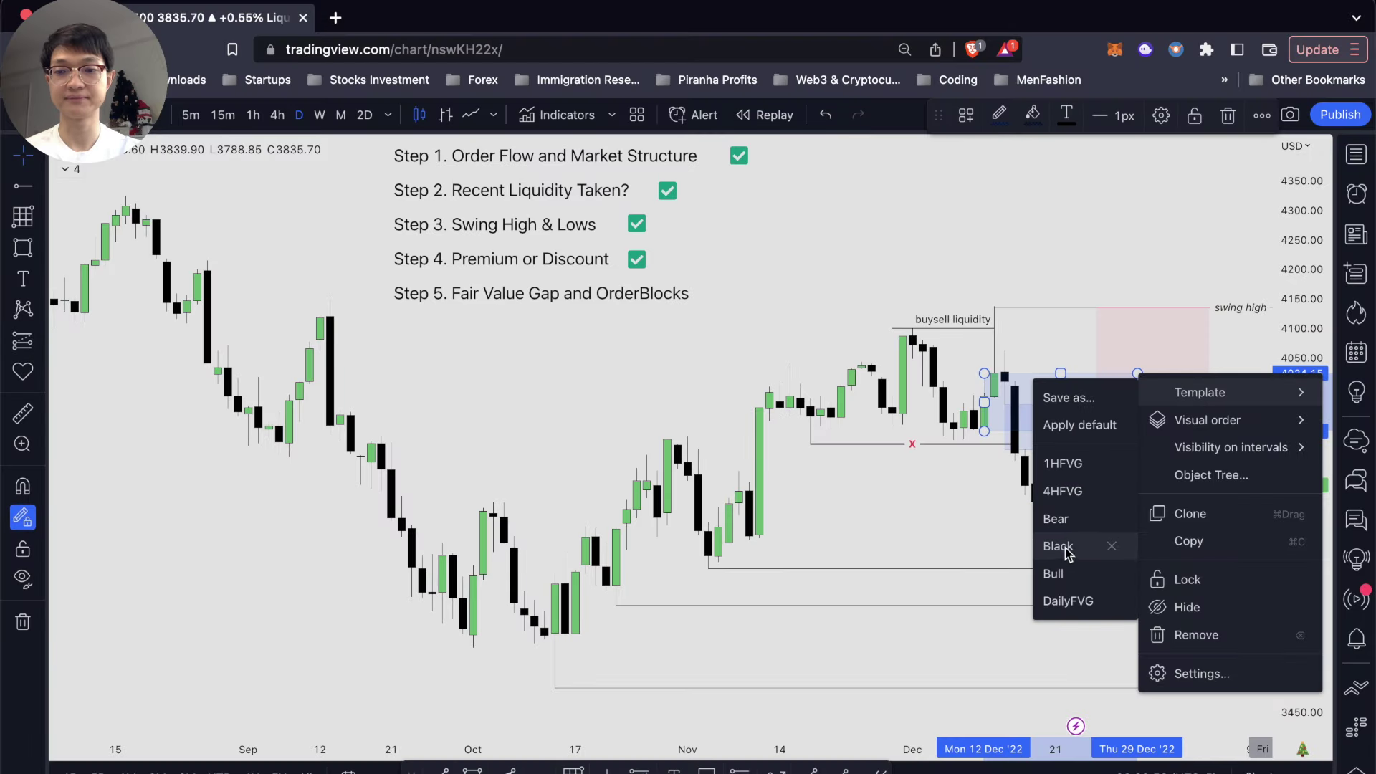
pyautogui.click(1058, 519)
pyautogui.hscroll(3, 923, 537)
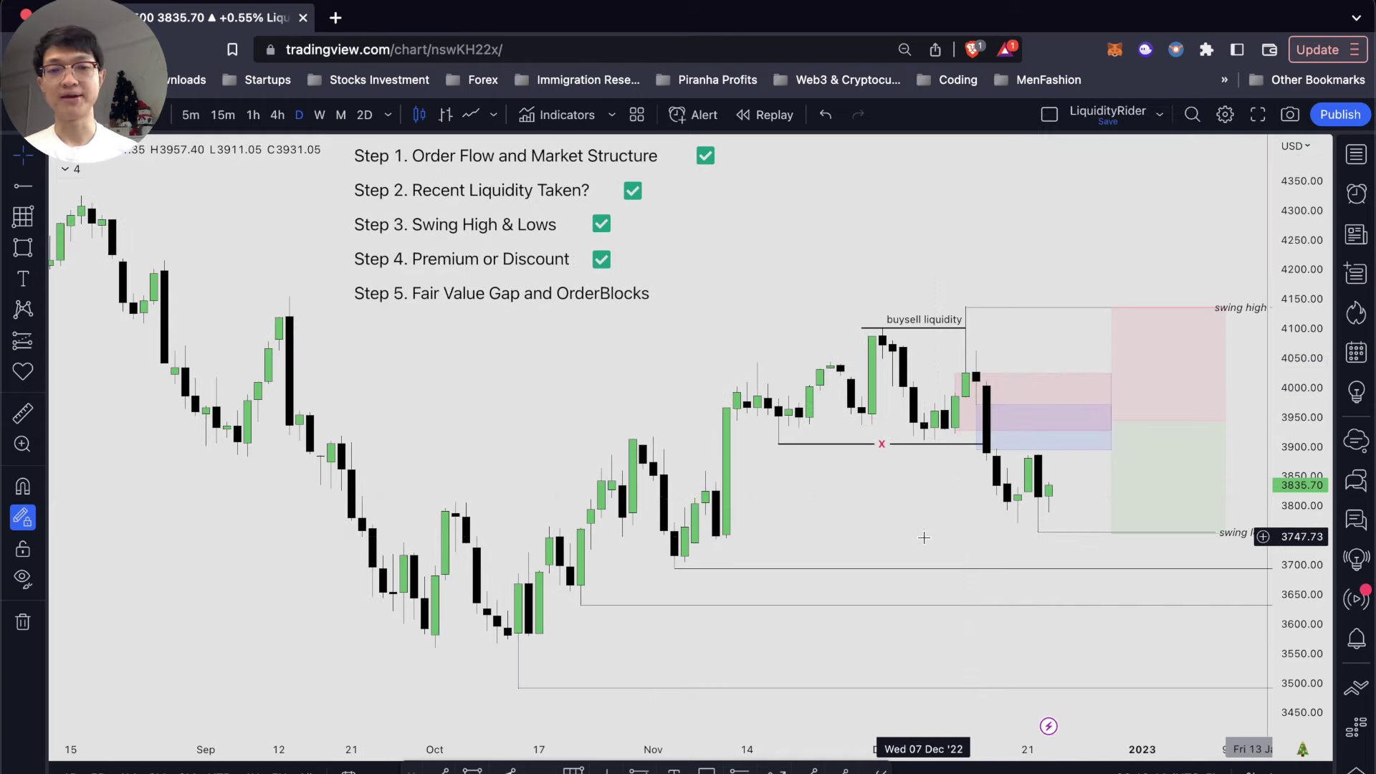
# Place a check mark beside Step 5, and brush a projected path from the latest candle down past the swing low
pyautogui.click(42, 378)
pyautogui.click(660, 292)
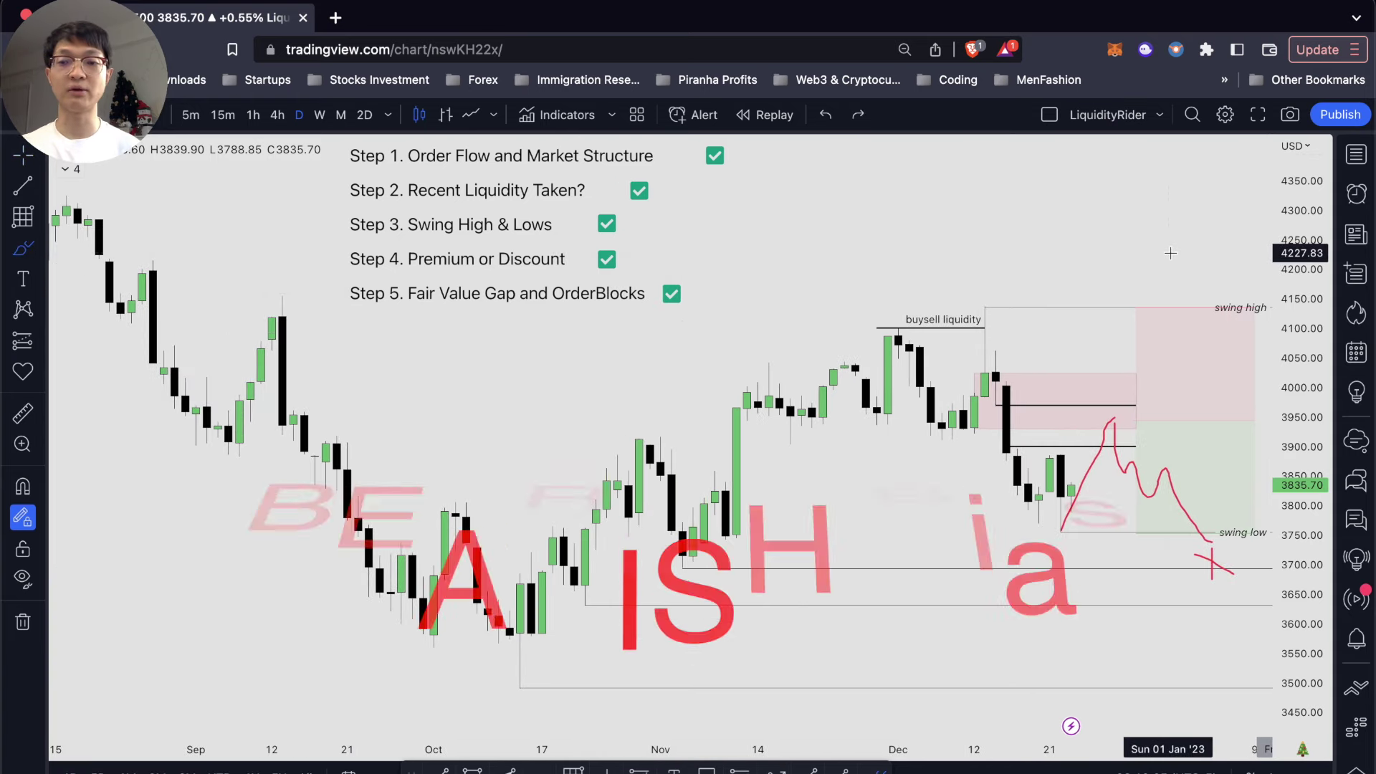
pyautogui.moveTo(1082, 494)
pyautogui.mouseDown()
pyautogui.moveTo(1109, 419)
pyautogui.moveTo(1080, 425)
pyautogui.moveTo(1109, 421)
pyautogui.moveTo(1201, 549)
pyautogui.mouseUp()
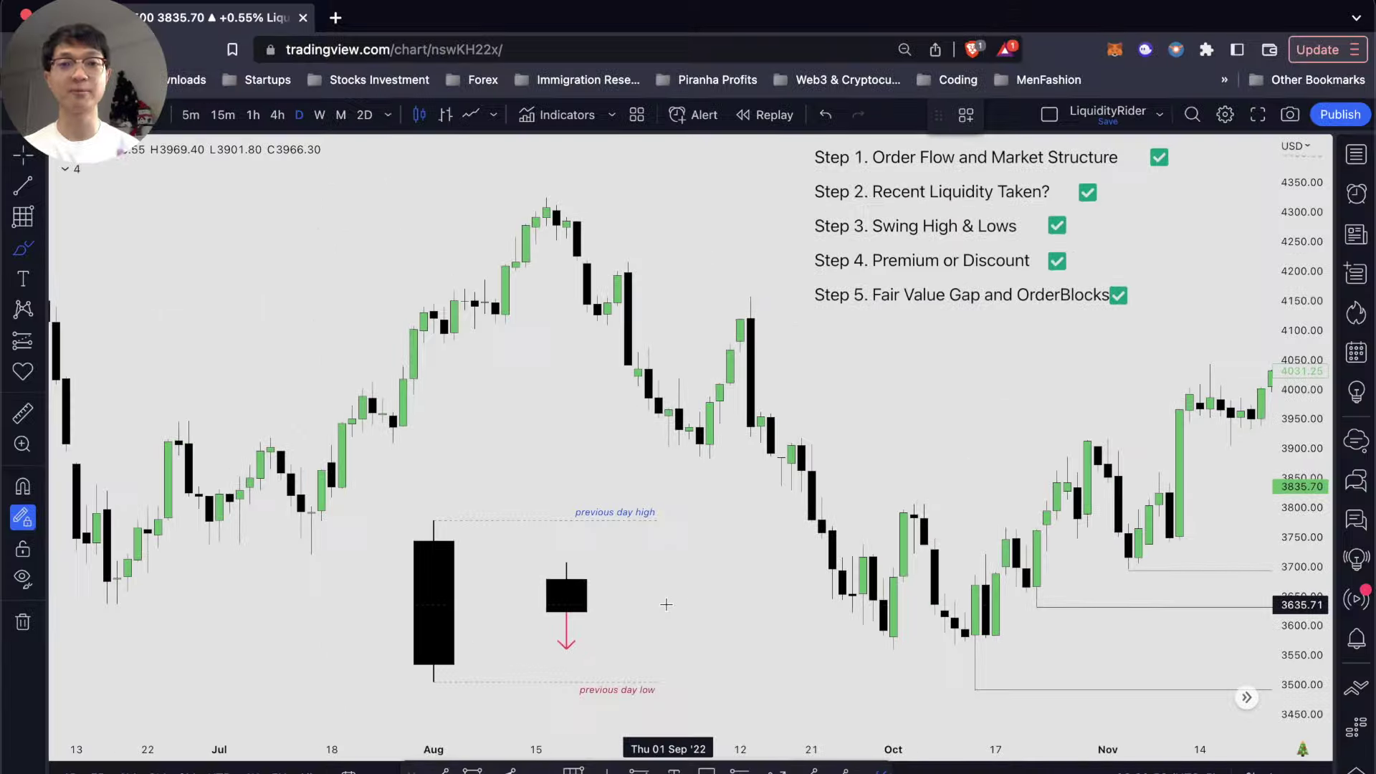
# Circle the late-September decline with the brush, and draw short horizontal lines at the high and low of its large bearish candle
pyautogui.moveTo(896, 670)
pyautogui.mouseDown()
pyautogui.moveTo(762, 547)
pyautogui.moveTo(799, 433)
pyautogui.moveTo(944, 588)
pyautogui.mouseUp()
pyautogui.moveTo(935, 635); pyautogui.dragTo(873, 675)
pyautogui.hotkey('alt', 't')
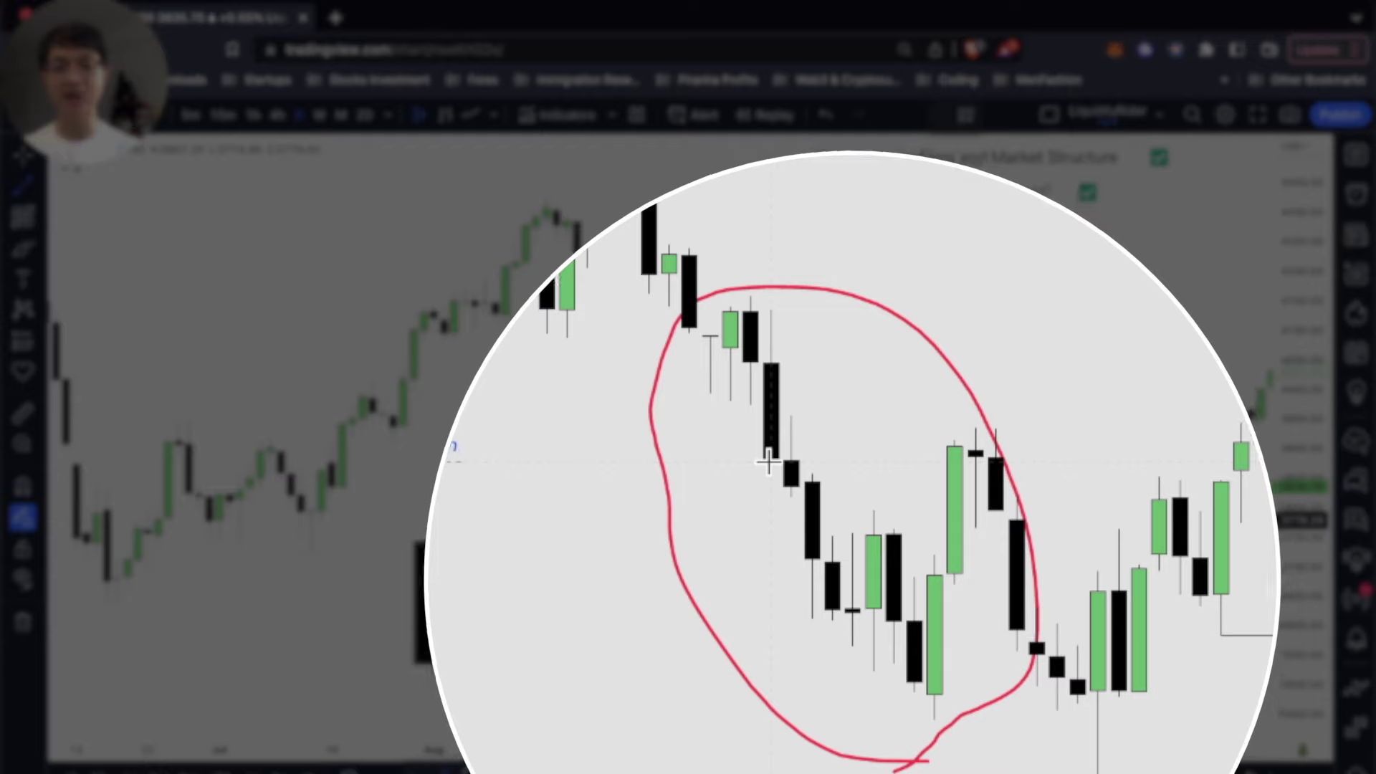
pyautogui.click(769, 463)
pyautogui.click(873, 463)
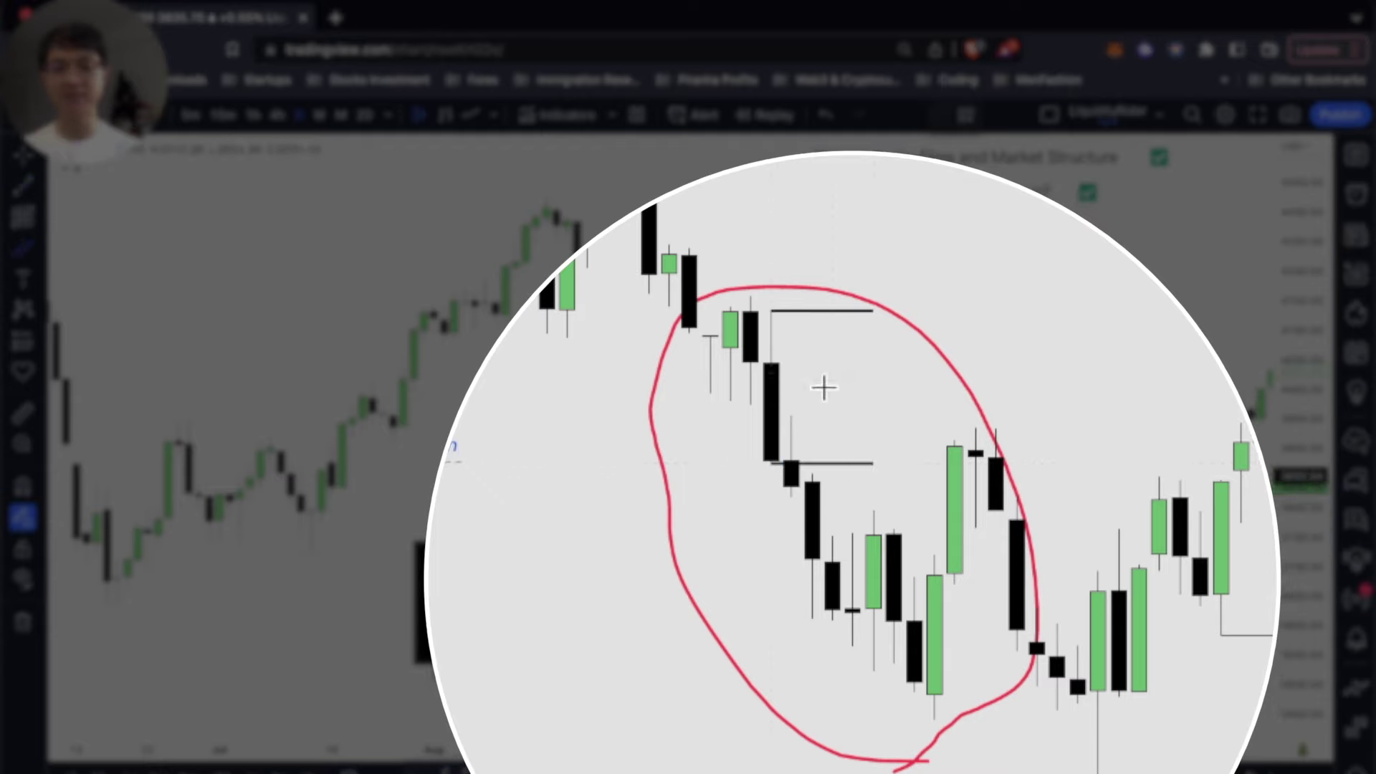
# Undo a trial sweep above the high line, and brush horizontal strokes at the large candle's low and the following candle's low and high
pyautogui.moveTo(833, 375)
pyautogui.mouseDown()
pyautogui.moveTo(874, 338)
pyautogui.moveTo(890, 275)
pyautogui.mouseUp()
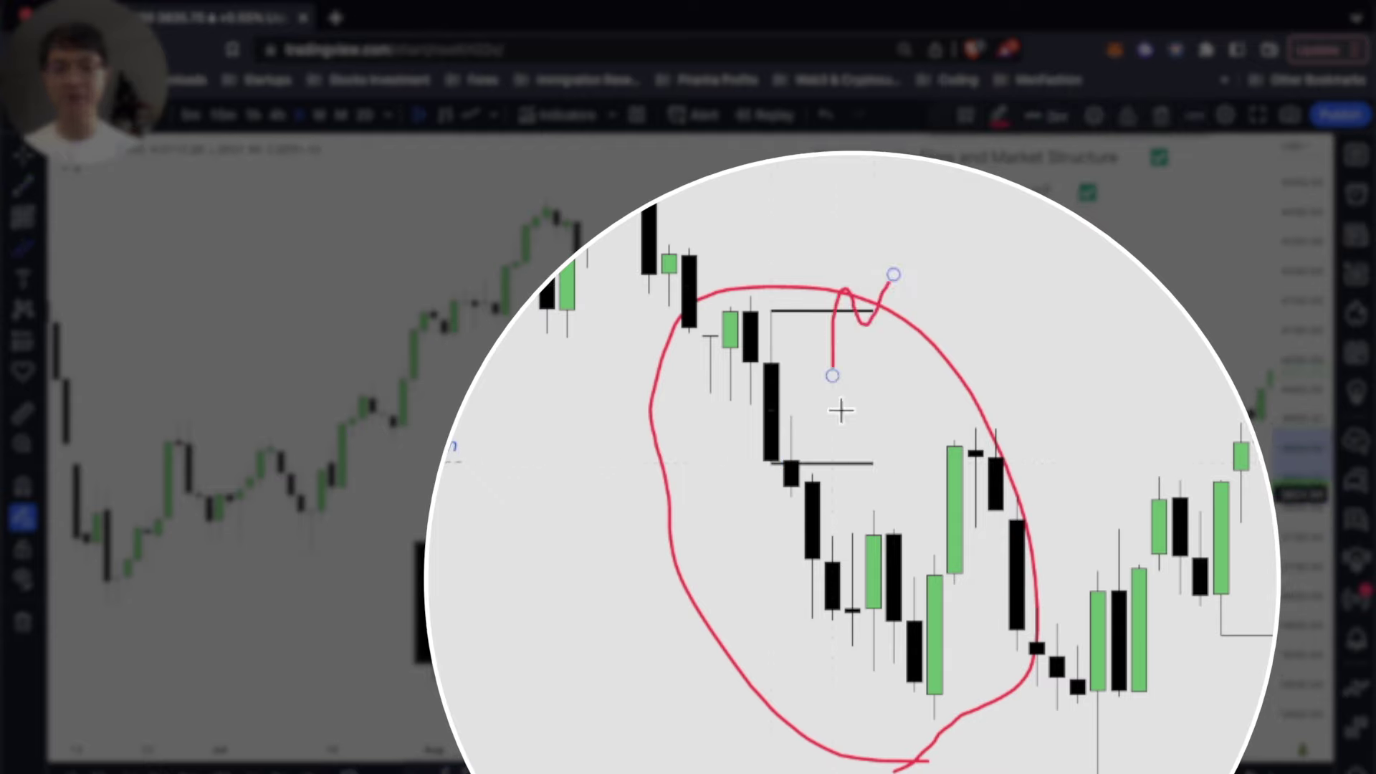
pyautogui.press('super+z')
pyautogui.moveTo(758, 462); pyautogui.dragTo(893, 463)
pyautogui.click(894, 496)
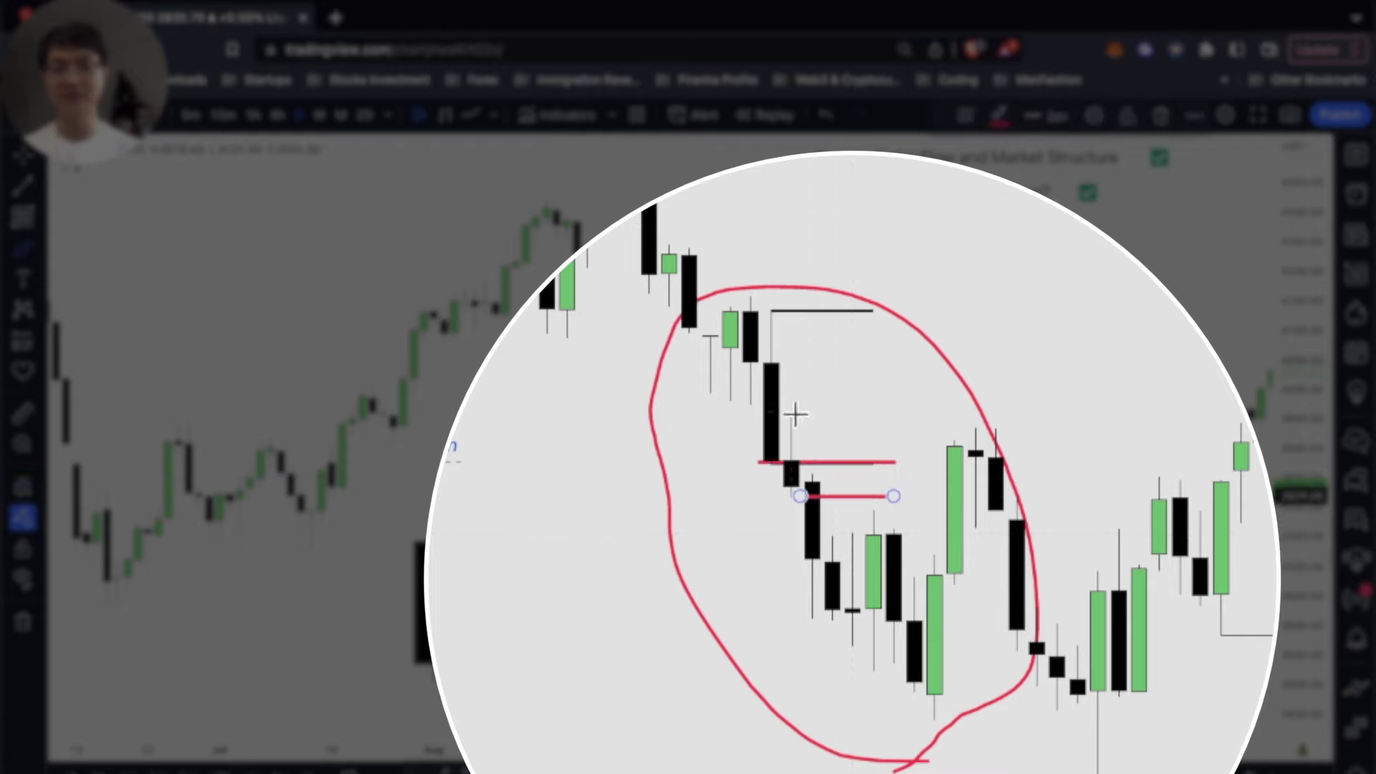
pyautogui.moveTo(890, 416); pyautogui.dragTo(914, 416)
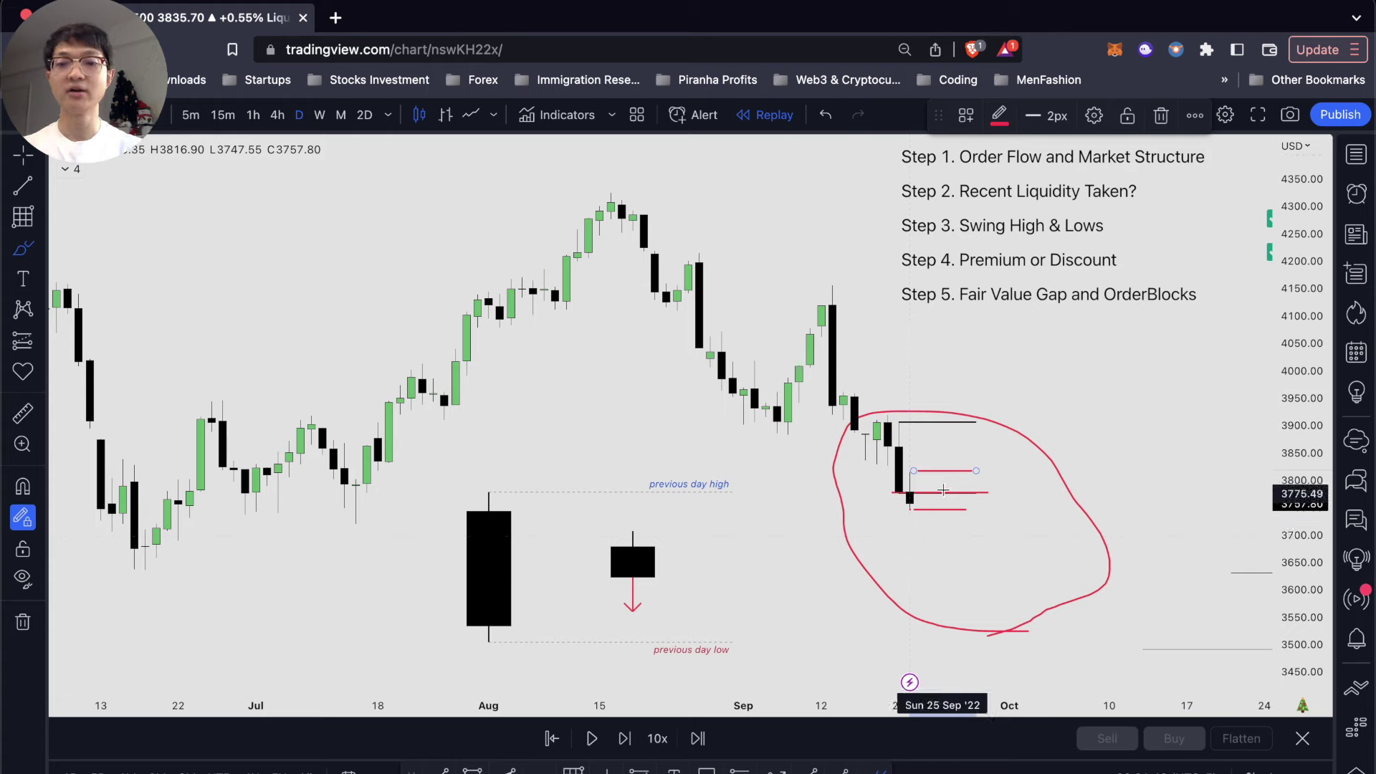
# Sketch possible moves above the latest replay candle's high and below its low with the brush, undoing the trial strokes
pyautogui.moveTo(935, 480); pyautogui.dragTo(966, 470)
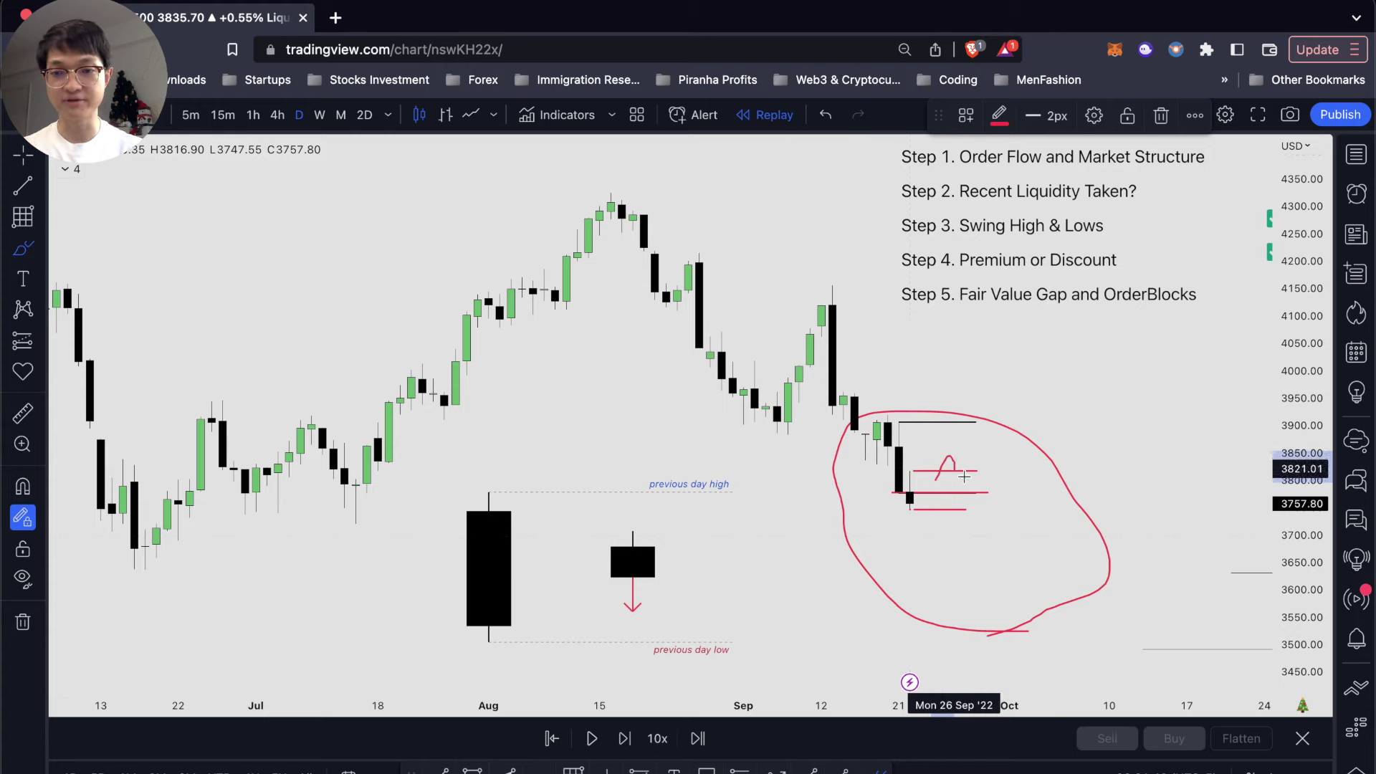
pyautogui.press('super+z')
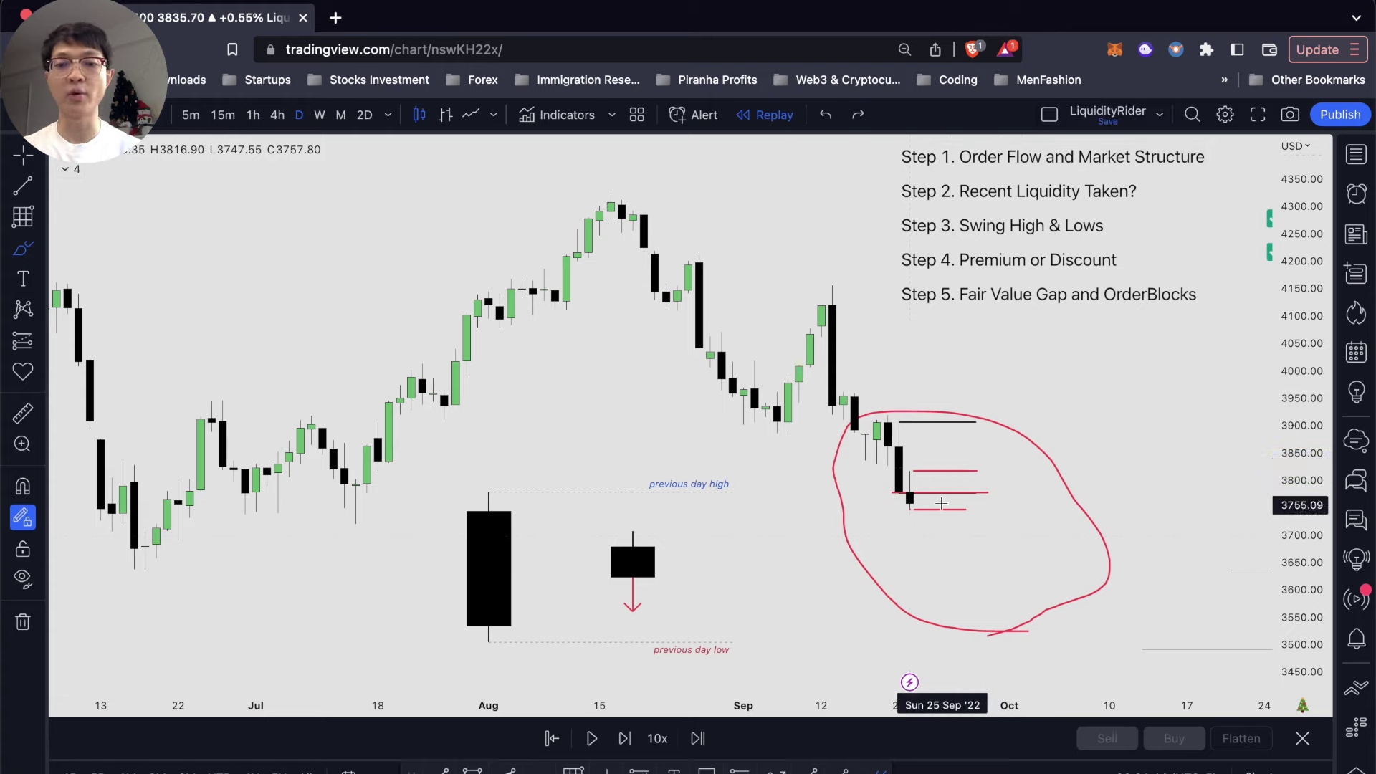
pyautogui.moveTo(932, 496); pyautogui.dragTo(931, 518)
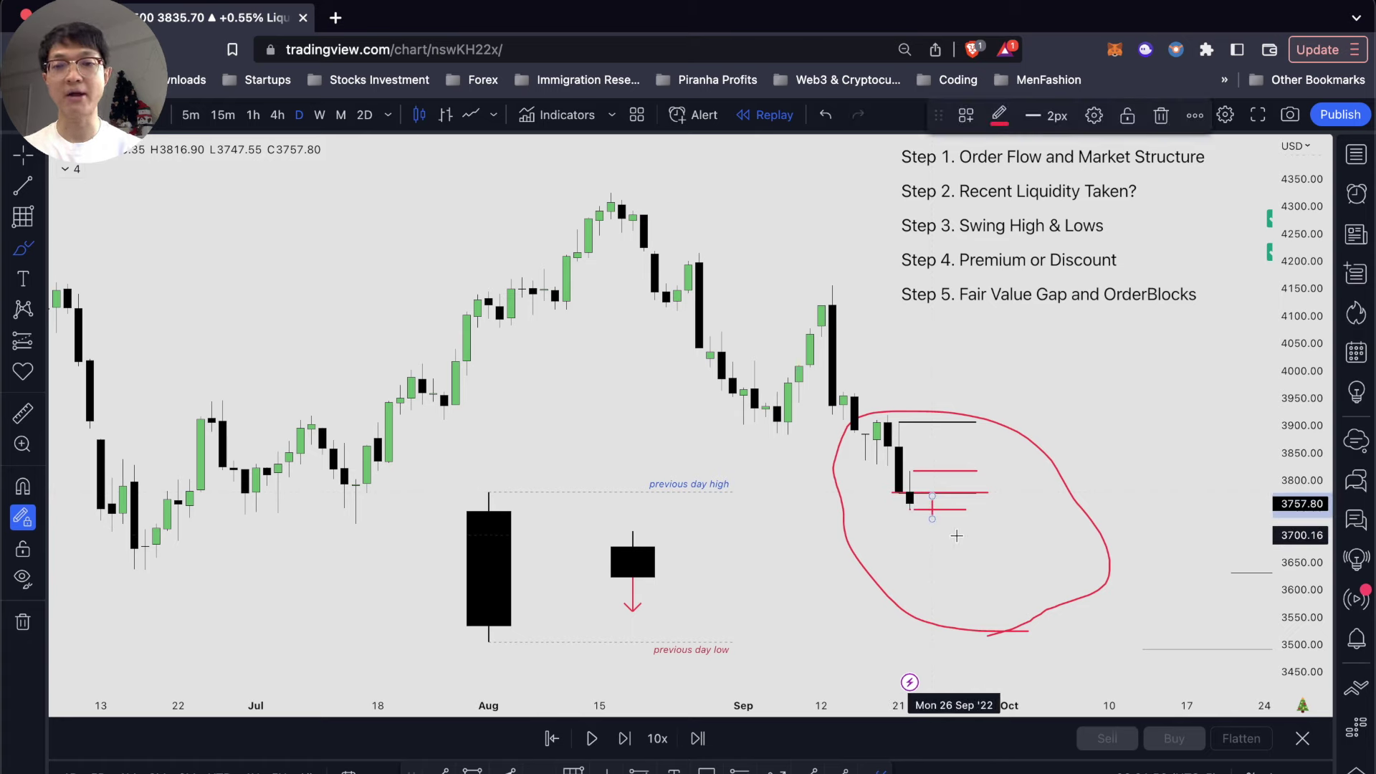
pyautogui.press('super+z')
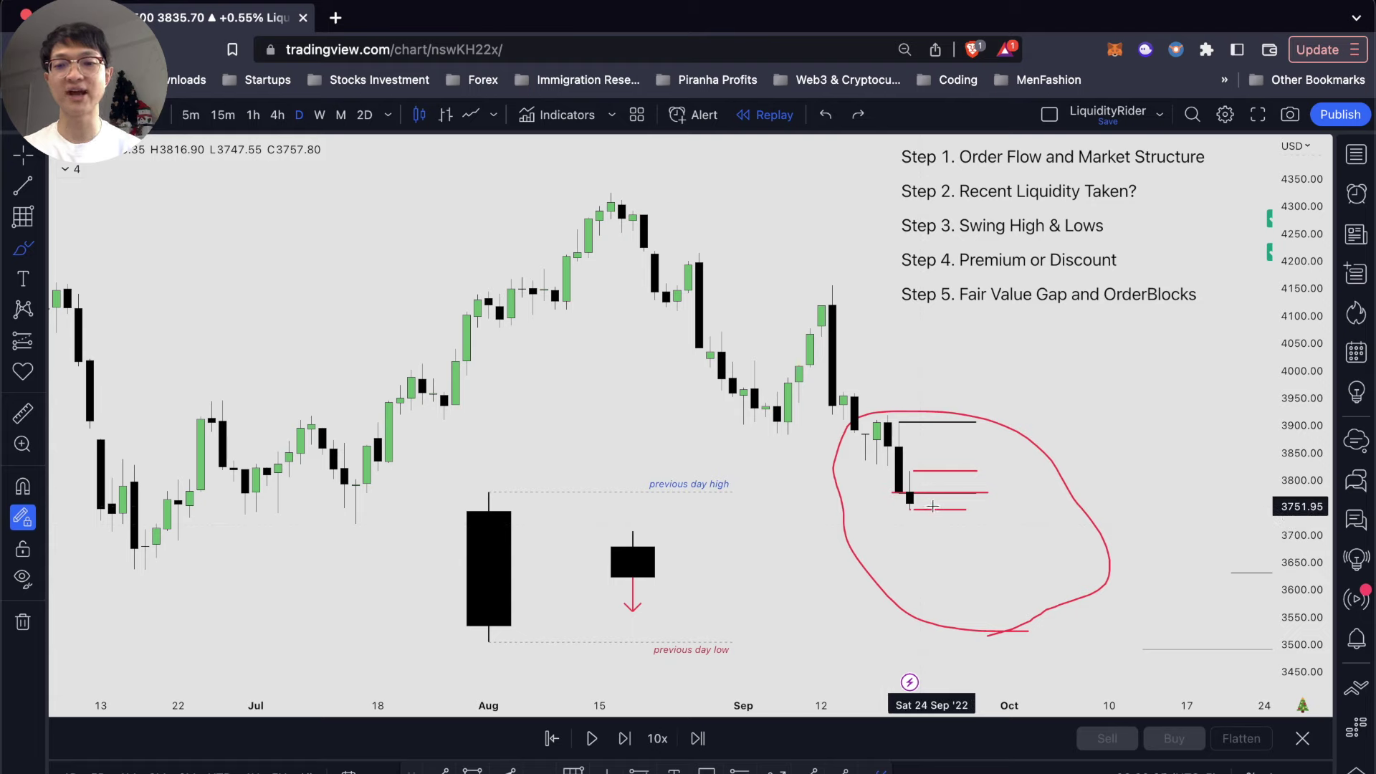
pyautogui.moveTo(921, 502); pyautogui.dragTo(921, 551)
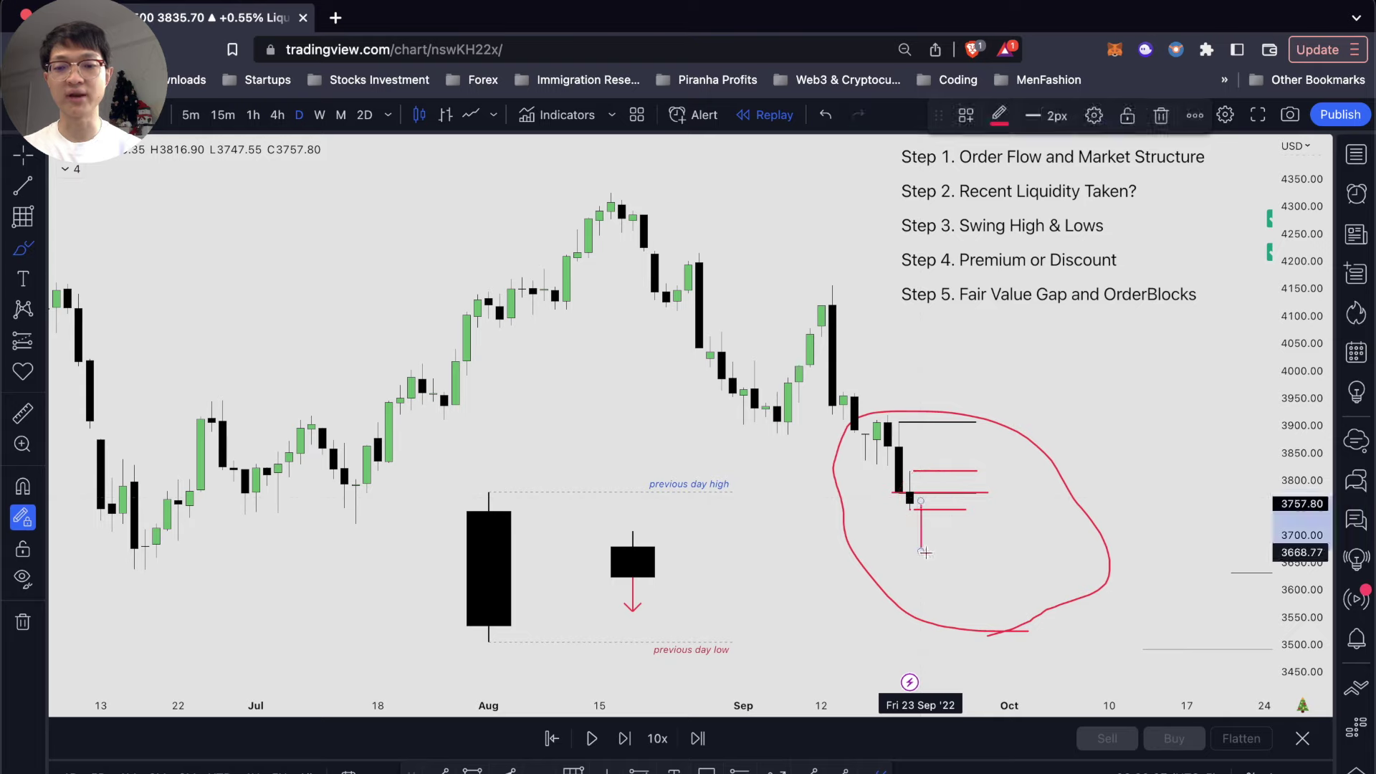
# Advance the replay to the 23 September candle, and replace the red level strokes with horizontal lines at its high and low
pyautogui.click(623, 740)
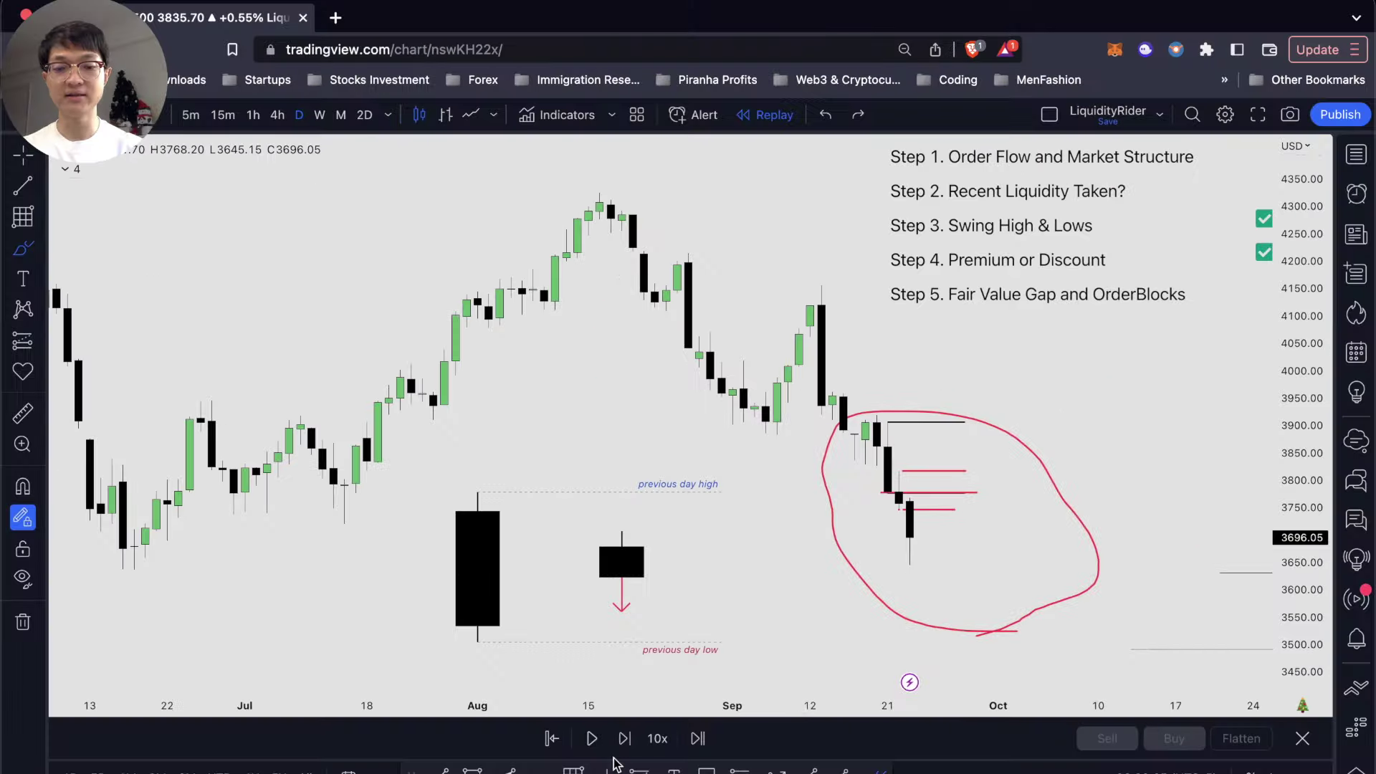
pyautogui.press('super+z')
pyautogui.press('super+z')
pyautogui.hscroll(-3, 929, 536)
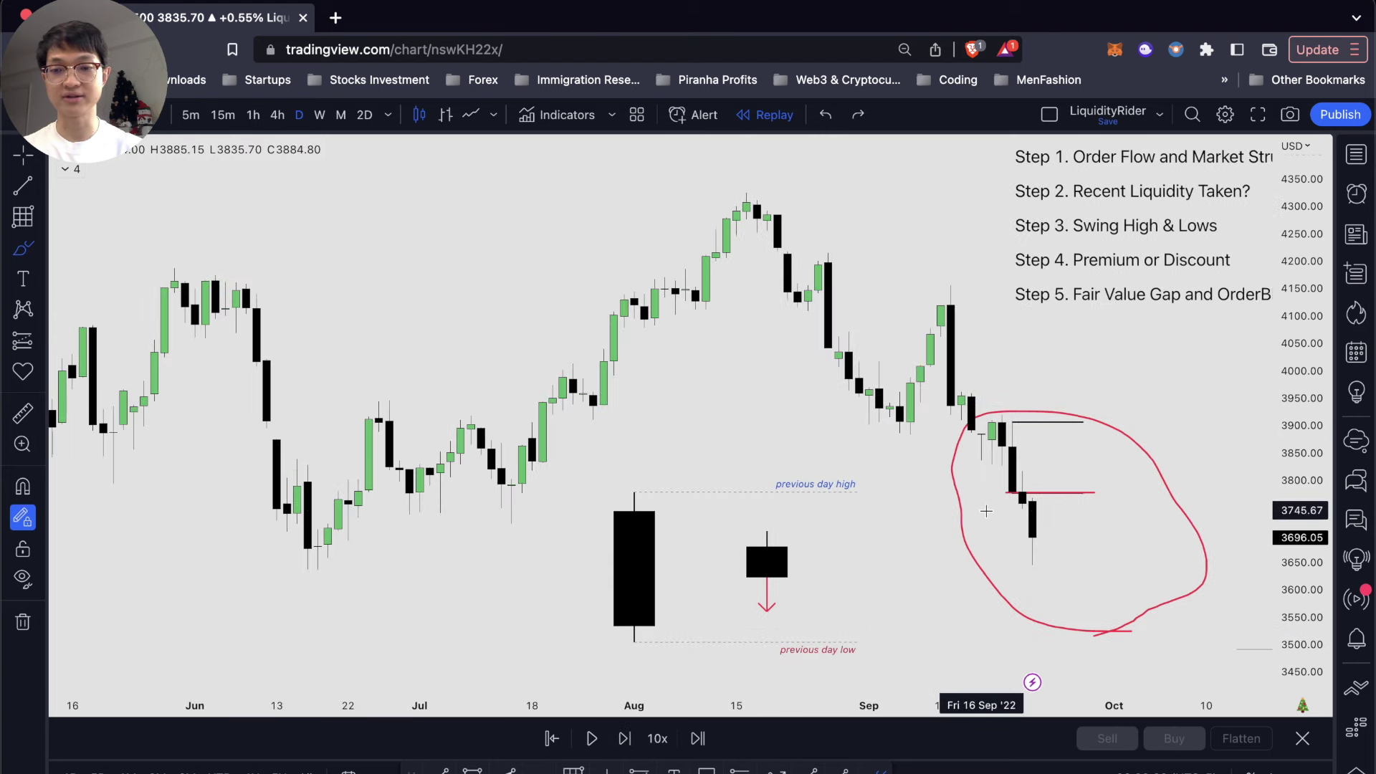
pyautogui.hscroll(3, 986, 510)
pyautogui.moveTo(971, 483); pyautogui.dragTo(977, 560)
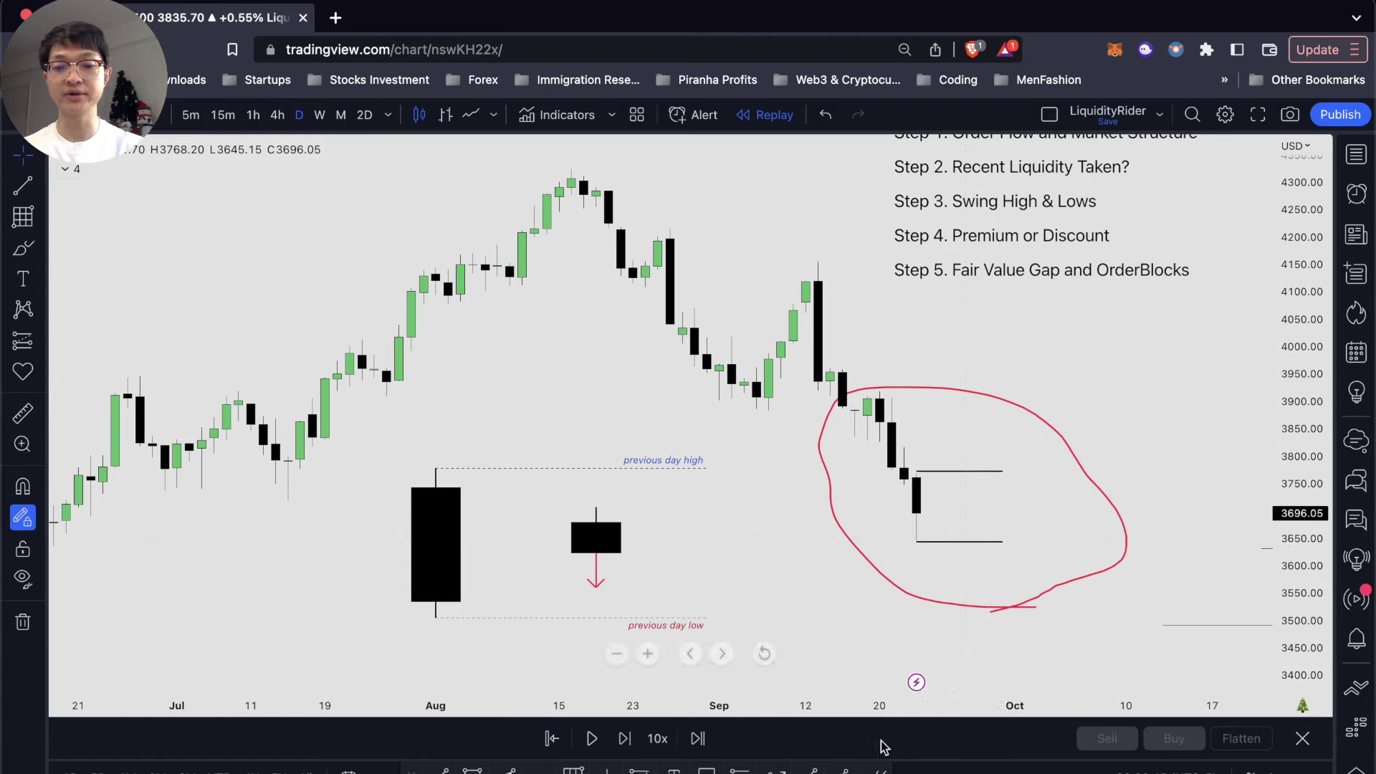
# Brush a rise past the 23 September high line, and mark the 29 August candle's high and the next day's drop
pyautogui.click(879, 772)
pyautogui.moveTo(1000, 549)
pyautogui.mouseDown()
pyautogui.moveTo(901, 544)
pyautogui.moveTo(1035, 524)
pyautogui.moveTo(998, 549)
pyautogui.mouseUp()
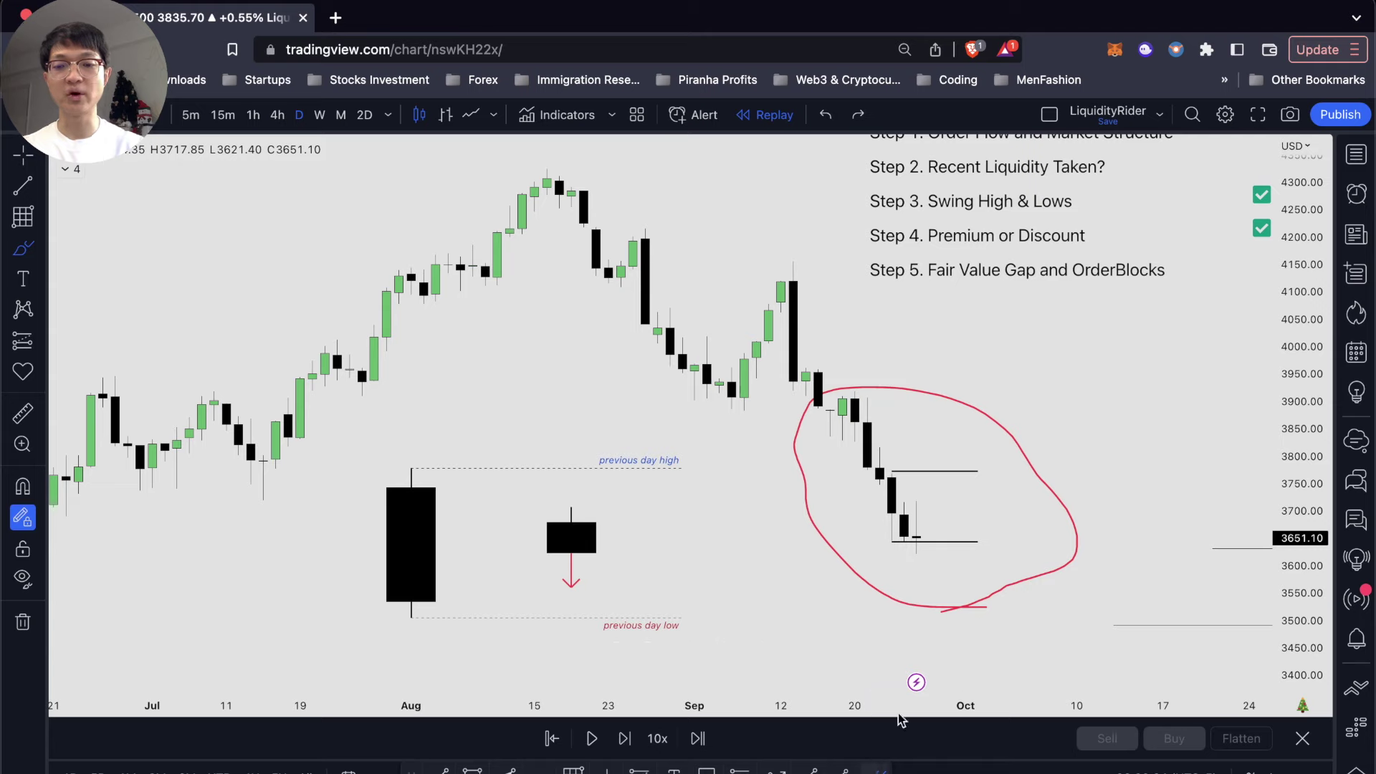
pyautogui.moveTo(929, 541)
pyautogui.mouseDown()
pyautogui.moveTo(949, 438)
pyautogui.moveTo(965, 512)
pyautogui.mouseUp()
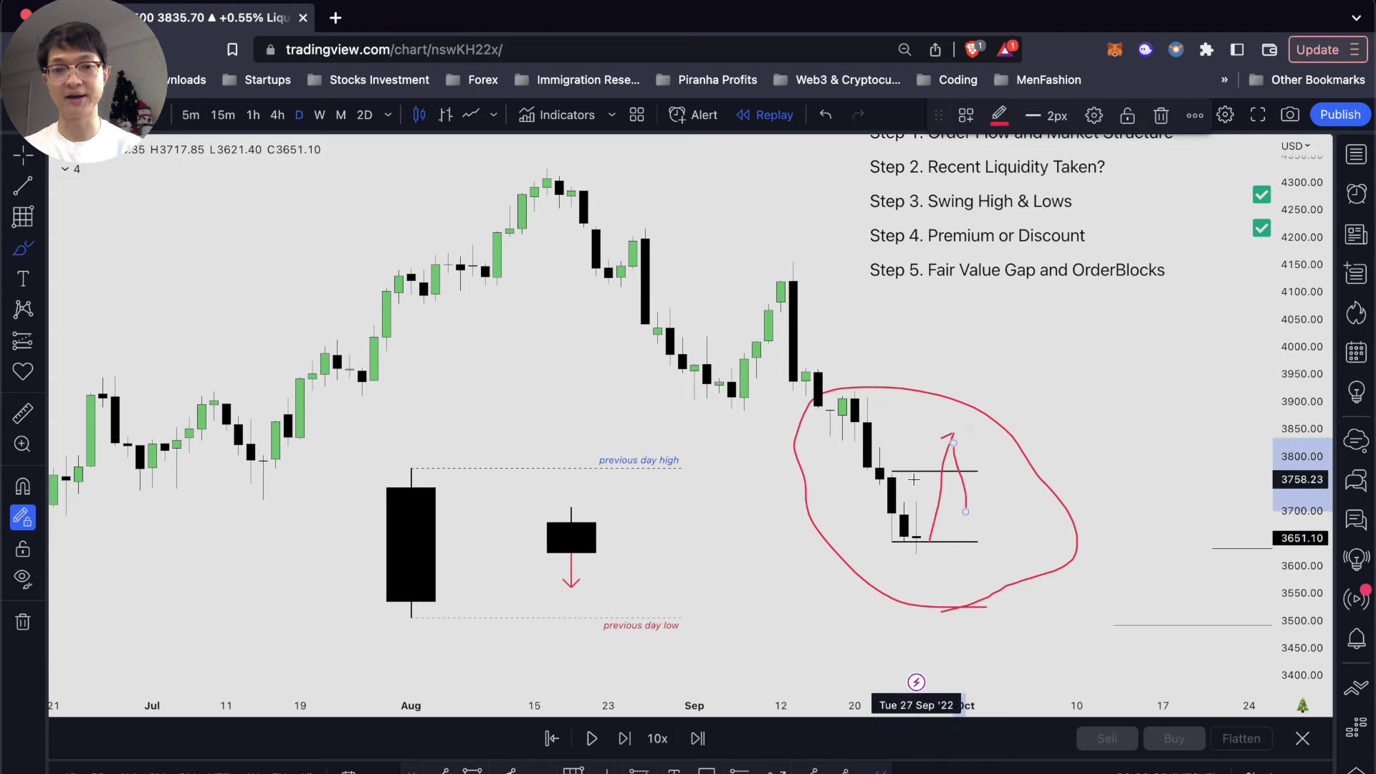
pyautogui.moveTo(649, 313); pyautogui.dragTo(694, 314)
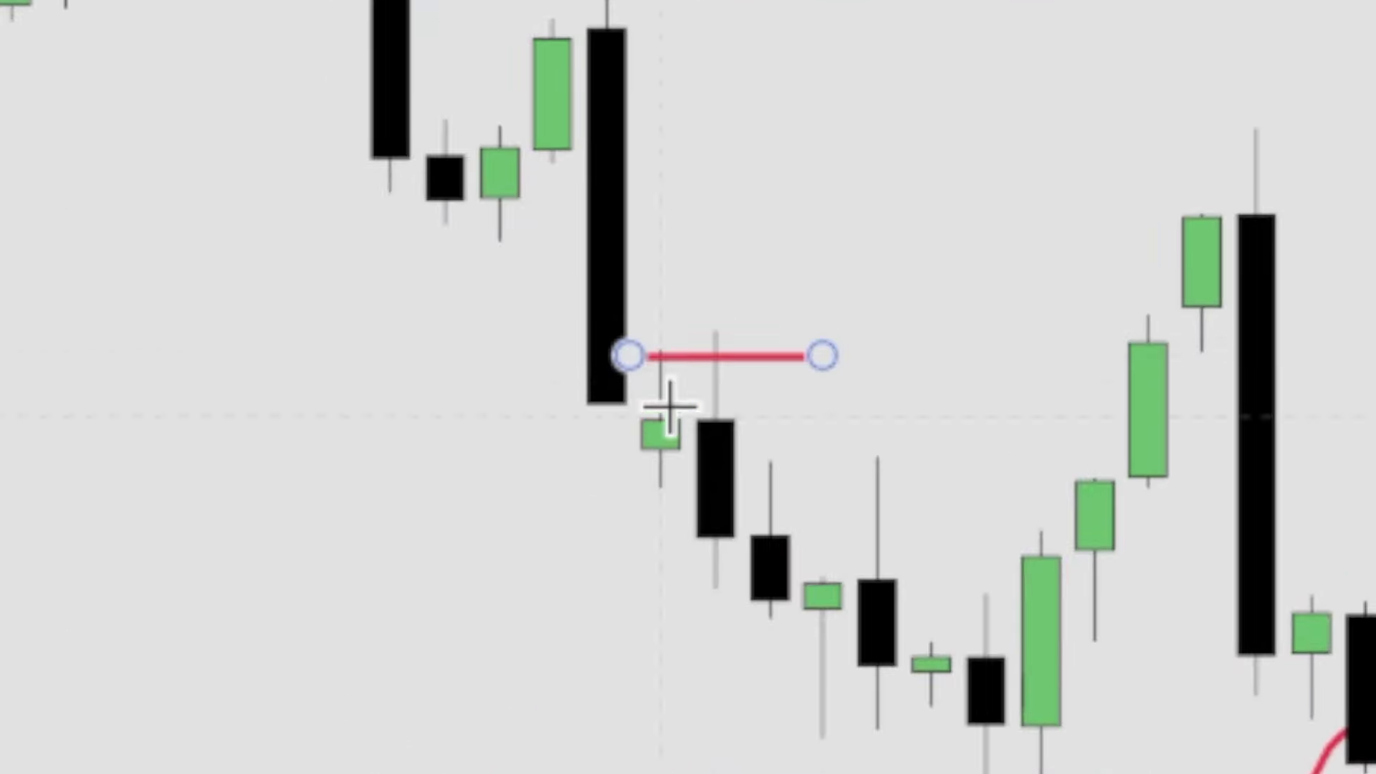
pyautogui.moveTo(715, 362)
pyautogui.mouseDown()
pyautogui.moveTo(700, 470)
pyautogui.moveTo(715, 605)
pyautogui.mouseUp()
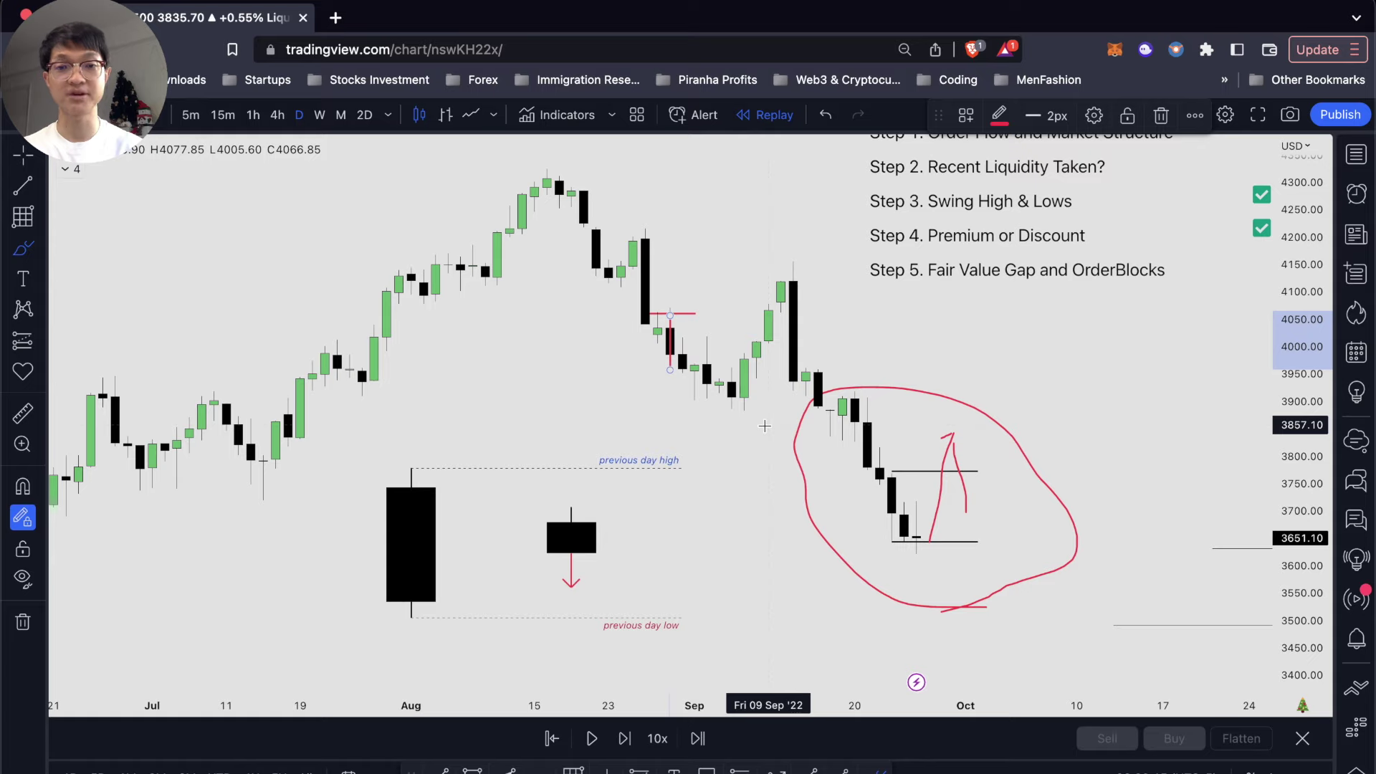
# Brush horizontal strokes at the high and low of the bearish candle before 22 August, and undo both
pyautogui.moveTo(586, 192); pyautogui.dragTo(657, 192)
pyautogui.moveTo(587, 231); pyautogui.dragTo(706, 231)
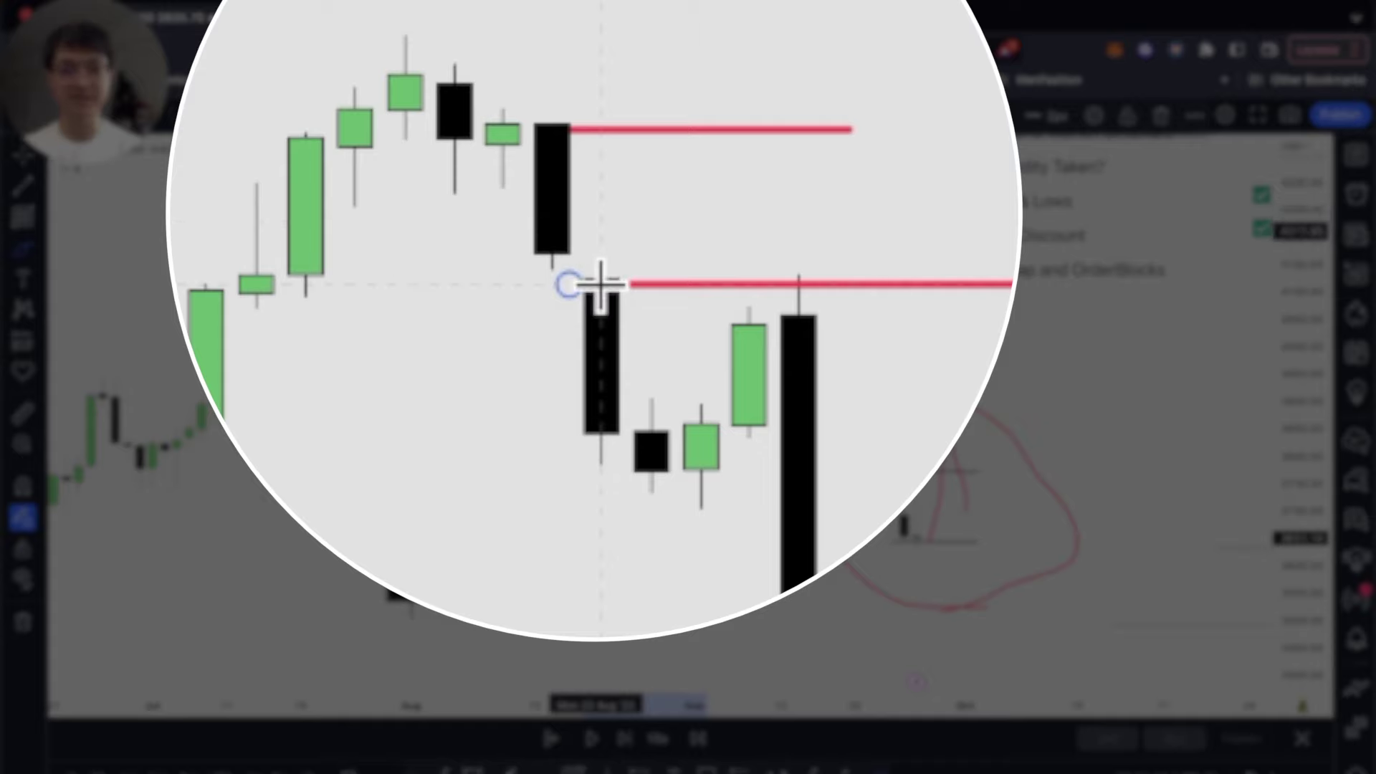
pyautogui.press('super+z')
pyautogui.press('super+z')
# Try brushing horizontal strokes at the 22 August candle's high and low, with a stroke dropping through the low
pyautogui.click(606, 459)
pyautogui.moveTo(604, 461); pyautogui.dragTo(744, 459)
pyautogui.moveTo(648, 270); pyautogui.dragTo(799, 268)
pyautogui.moveTo(599, 468); pyautogui.dragTo(817, 463)
pyautogui.moveTo(645, 441); pyautogui.dragTo(661, 514)
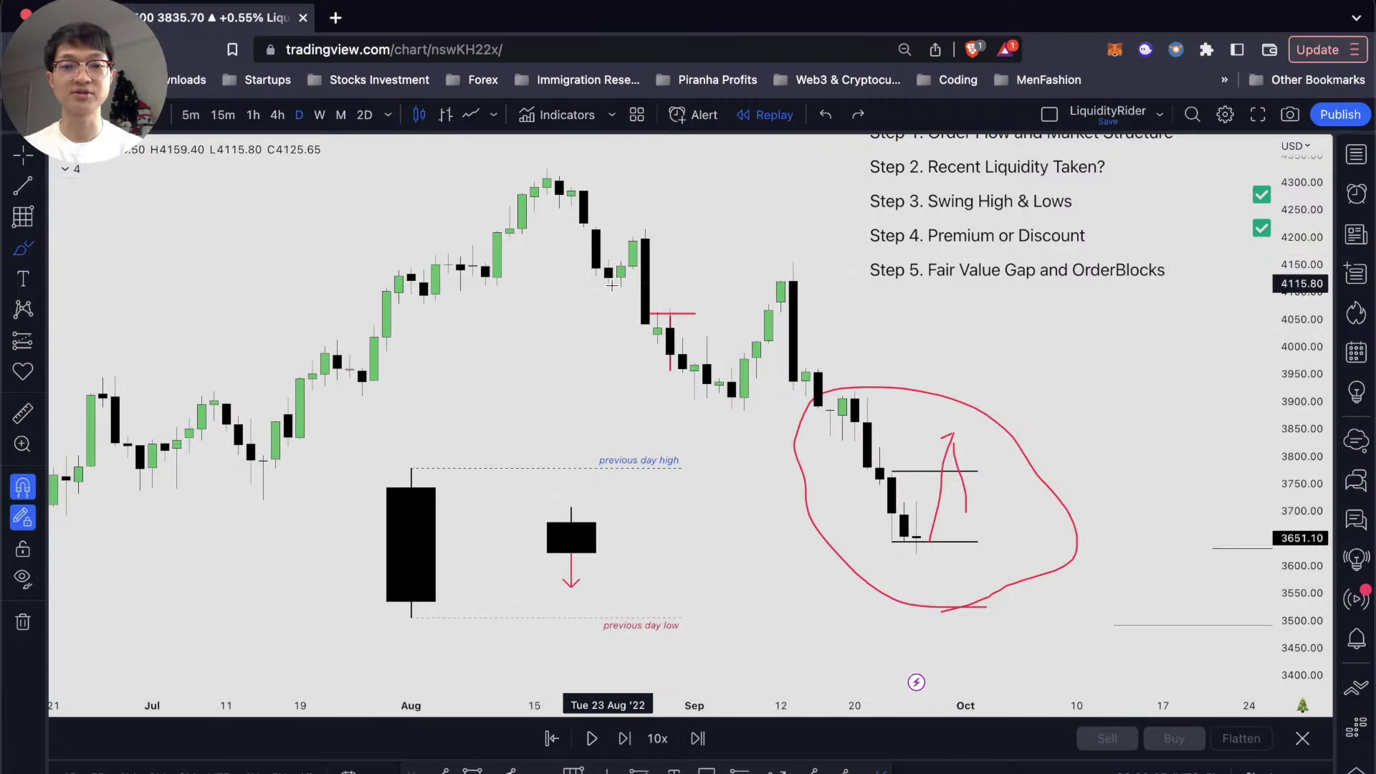
# Brush a falling path from the 23 August candle's low at 4115.80
pyautogui.click(613, 283)
pyautogui.moveTo(613, 281)
pyautogui.mouseDown()
pyautogui.moveTo(644, 238)
pyautogui.moveTo(645, 356)
pyautogui.mouseUp()
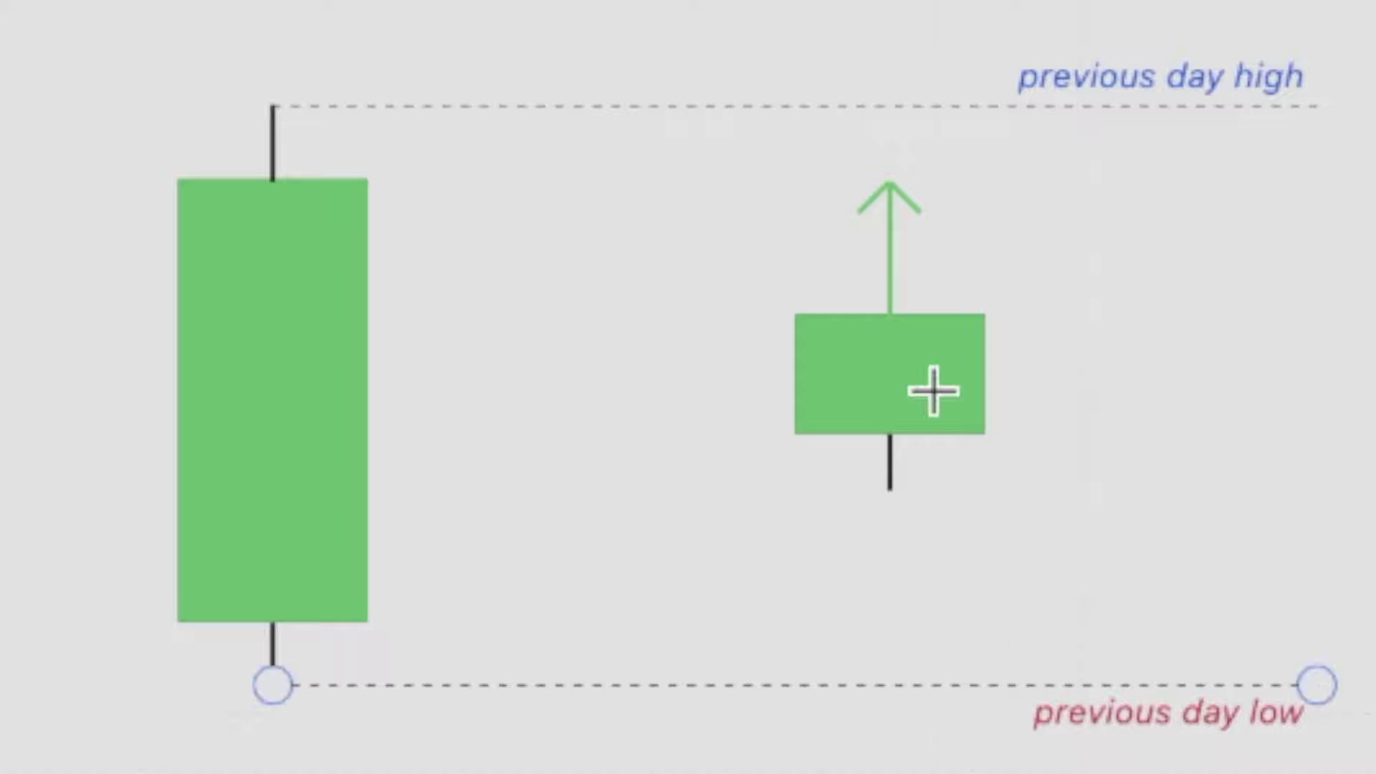
pyautogui.click(891, 492)
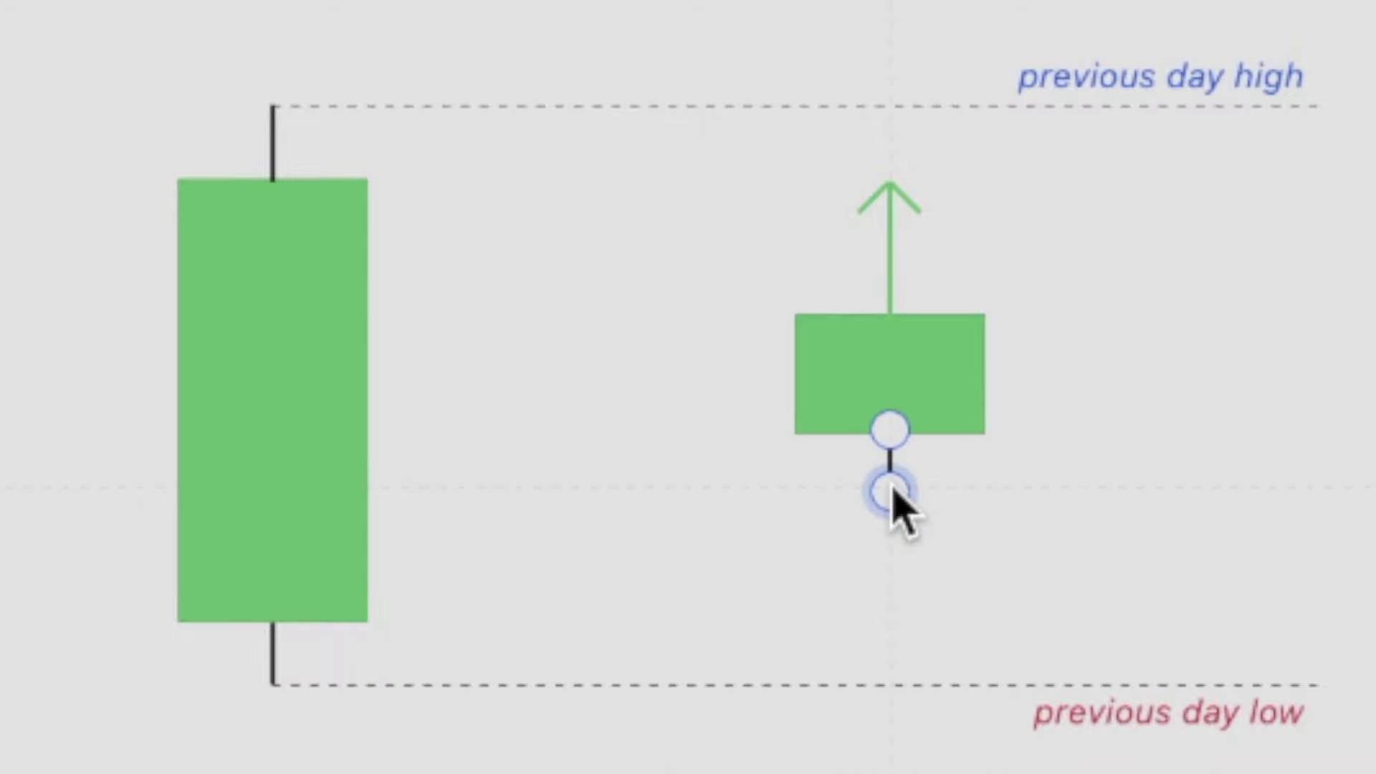
pyautogui.click(1106, 451)
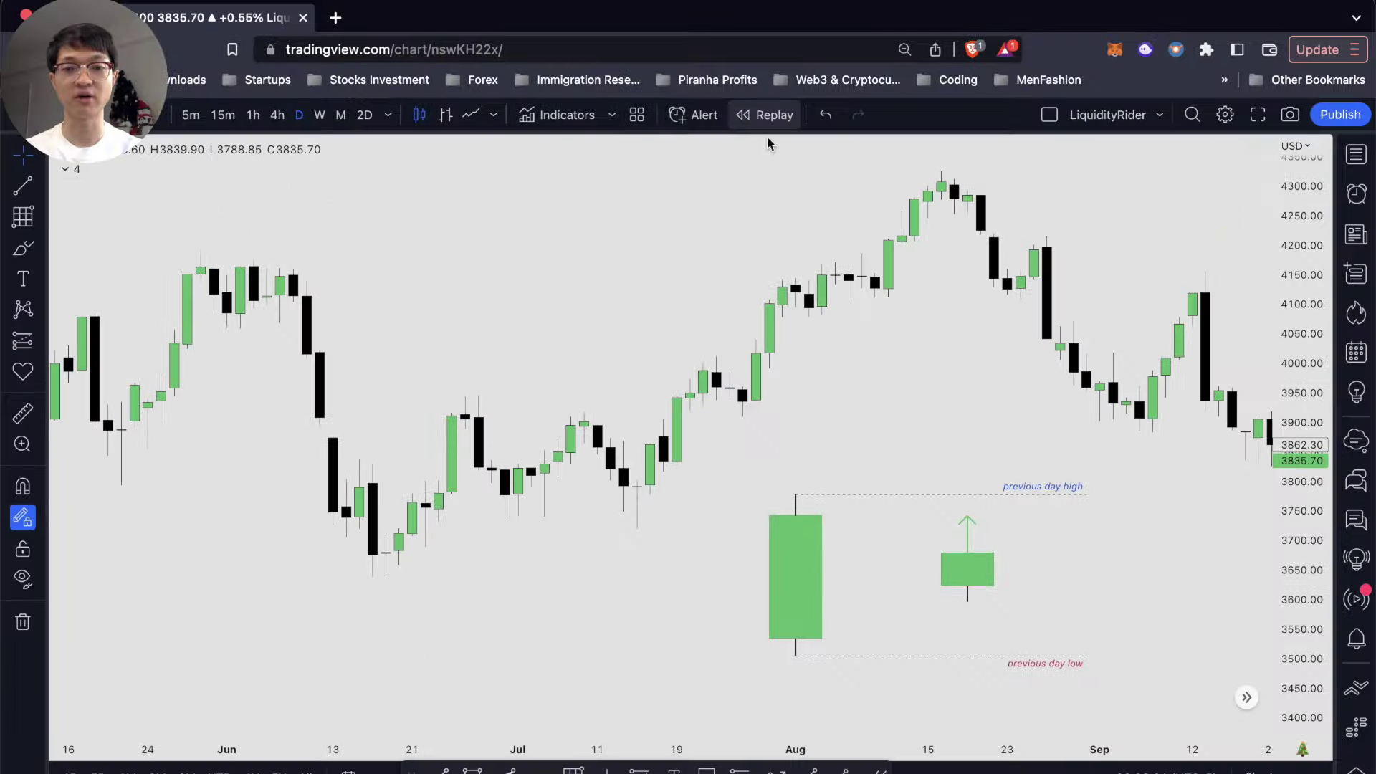
# Start bar replay from the 19 July 2022 candle and brush horizontal strokes at its low and high
pyautogui.click(765, 115)
pyautogui.click(689, 424)
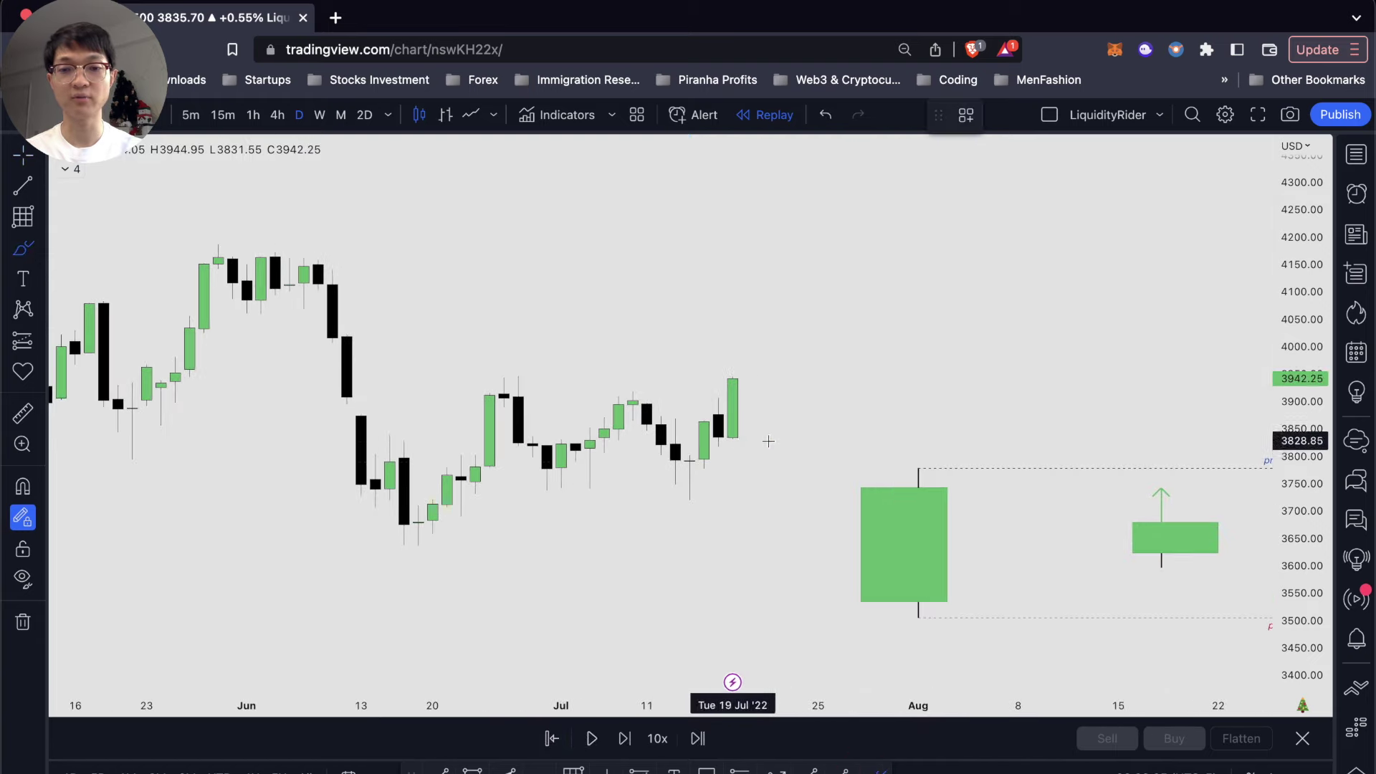
pyautogui.click(736, 438)
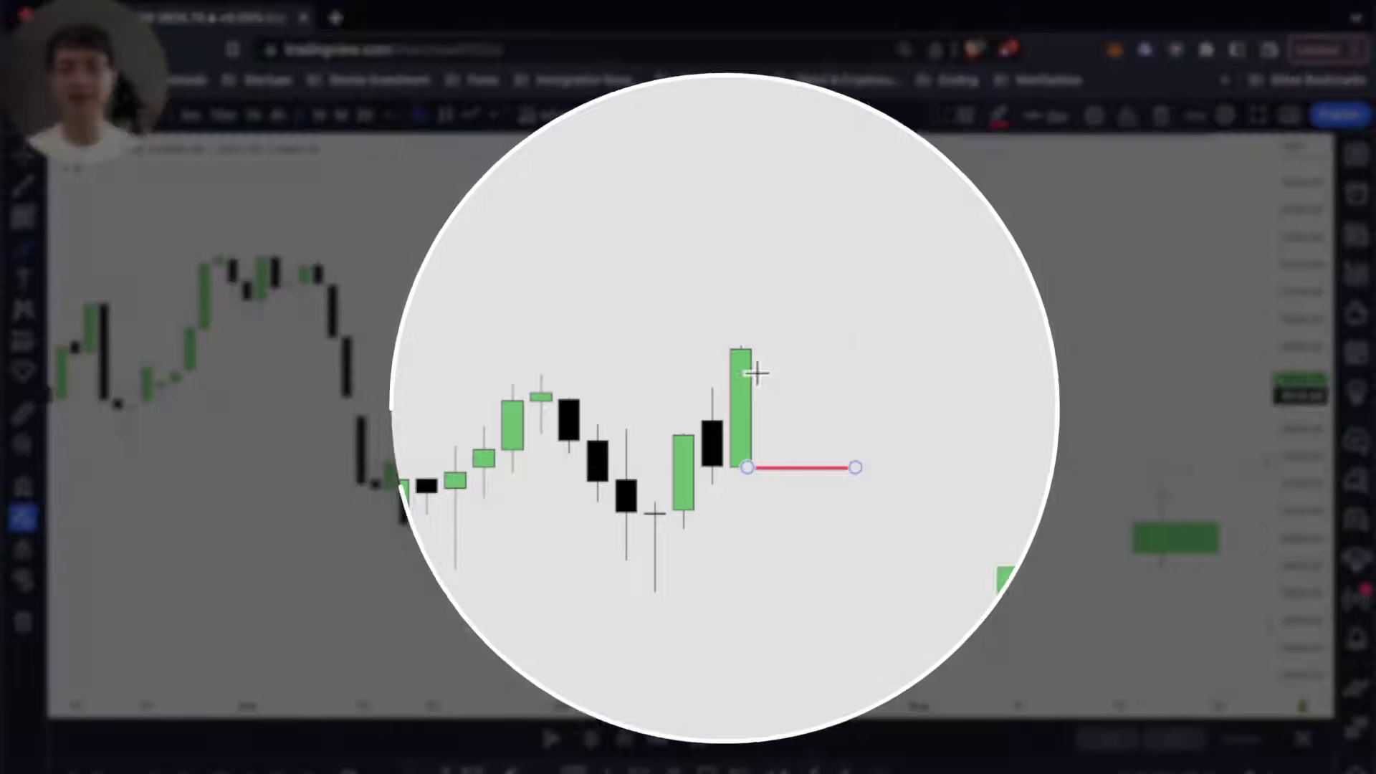
pyautogui.moveTo(734, 378); pyautogui.dragTo(790, 377)
# Advance the replay to the 20 July candle, trying short vertical brush strokes beside the candles and undoing them
pyautogui.click(771, 372)
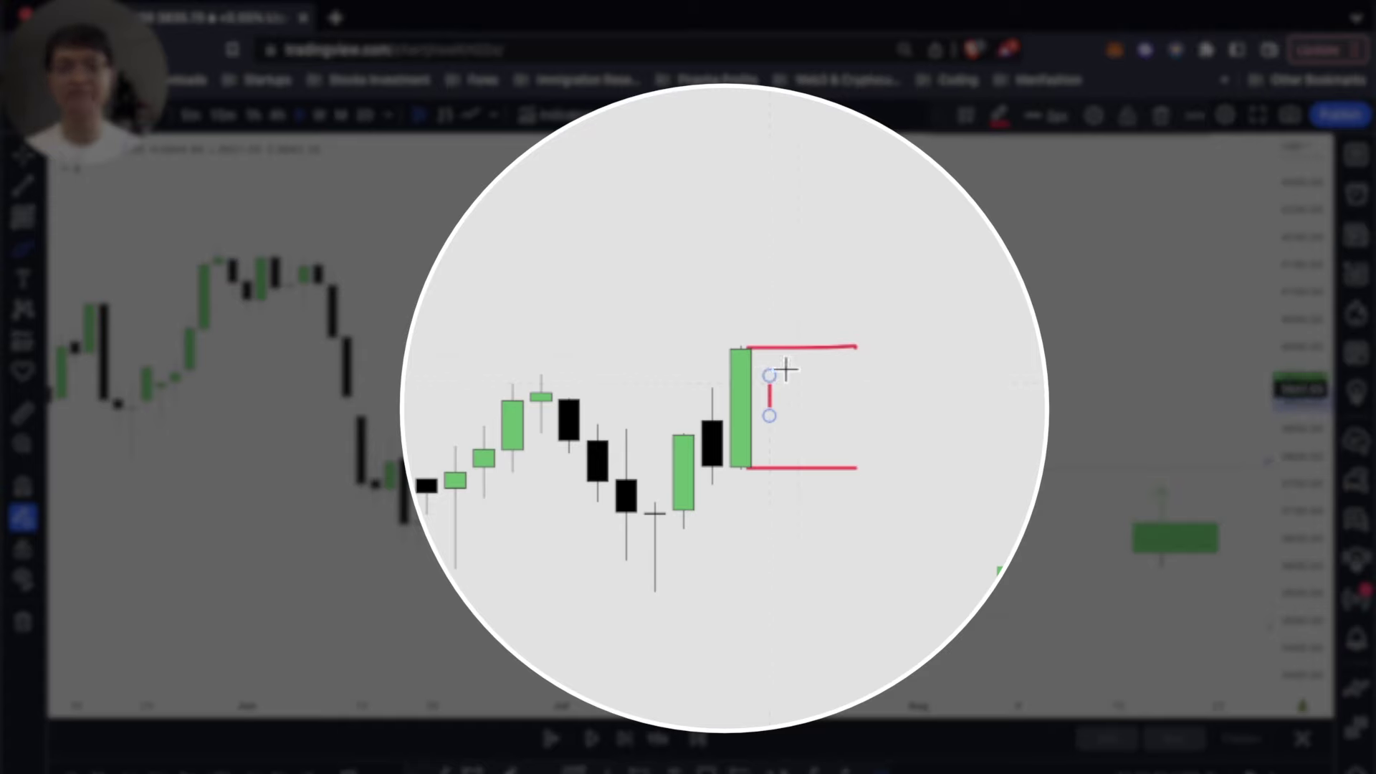
pyautogui.press('Delete')
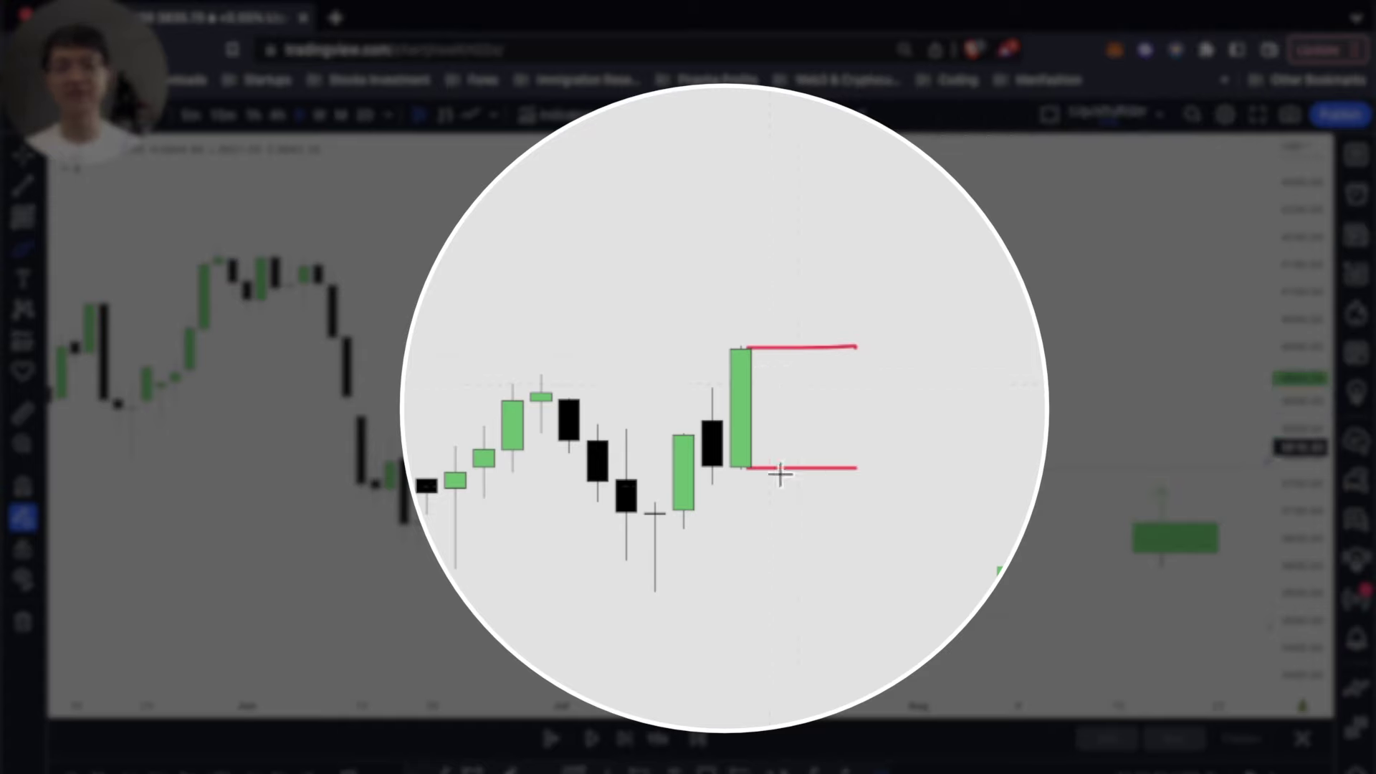
pyautogui.click(769, 405)
pyautogui.click(781, 308)
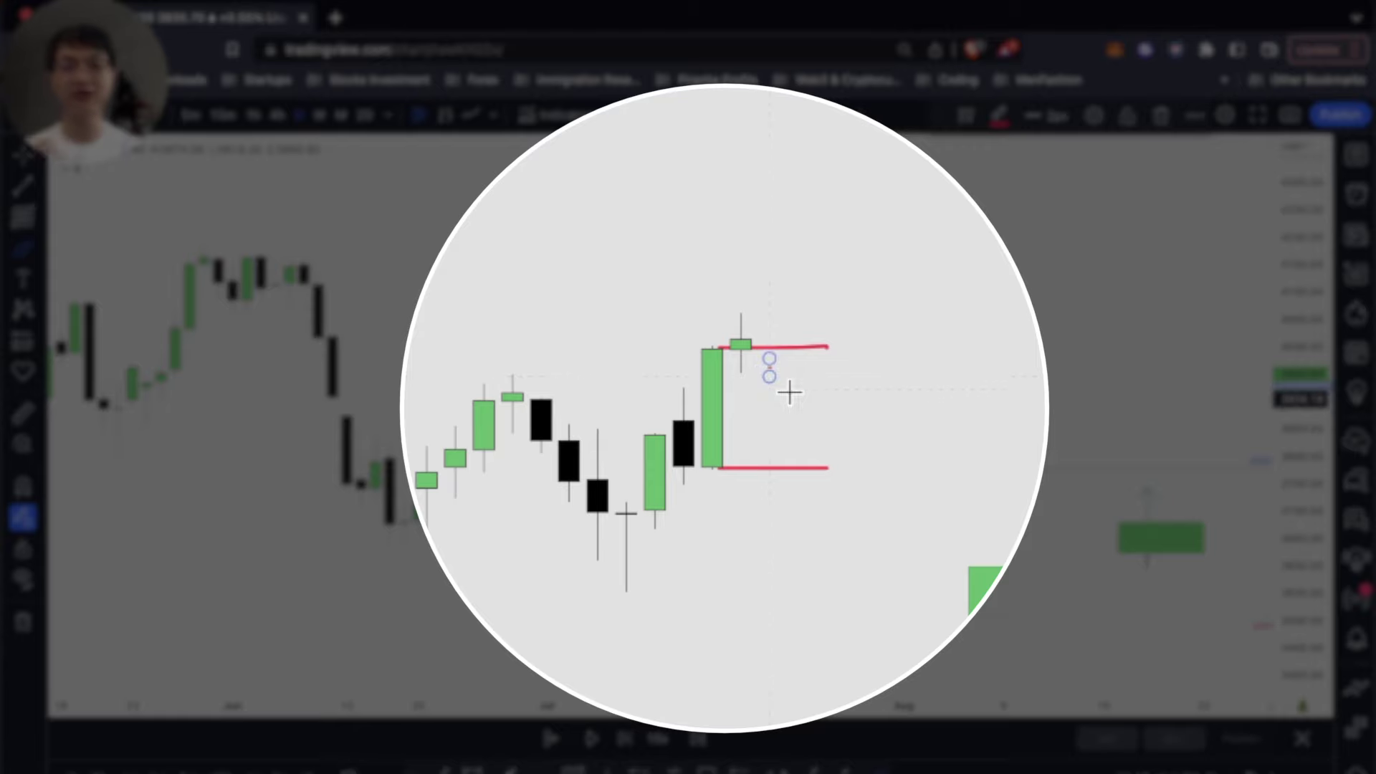
pyautogui.press('super+z')
pyautogui.moveTo(769, 367); pyautogui.dragTo(774, 305)
pyautogui.press('super+z')
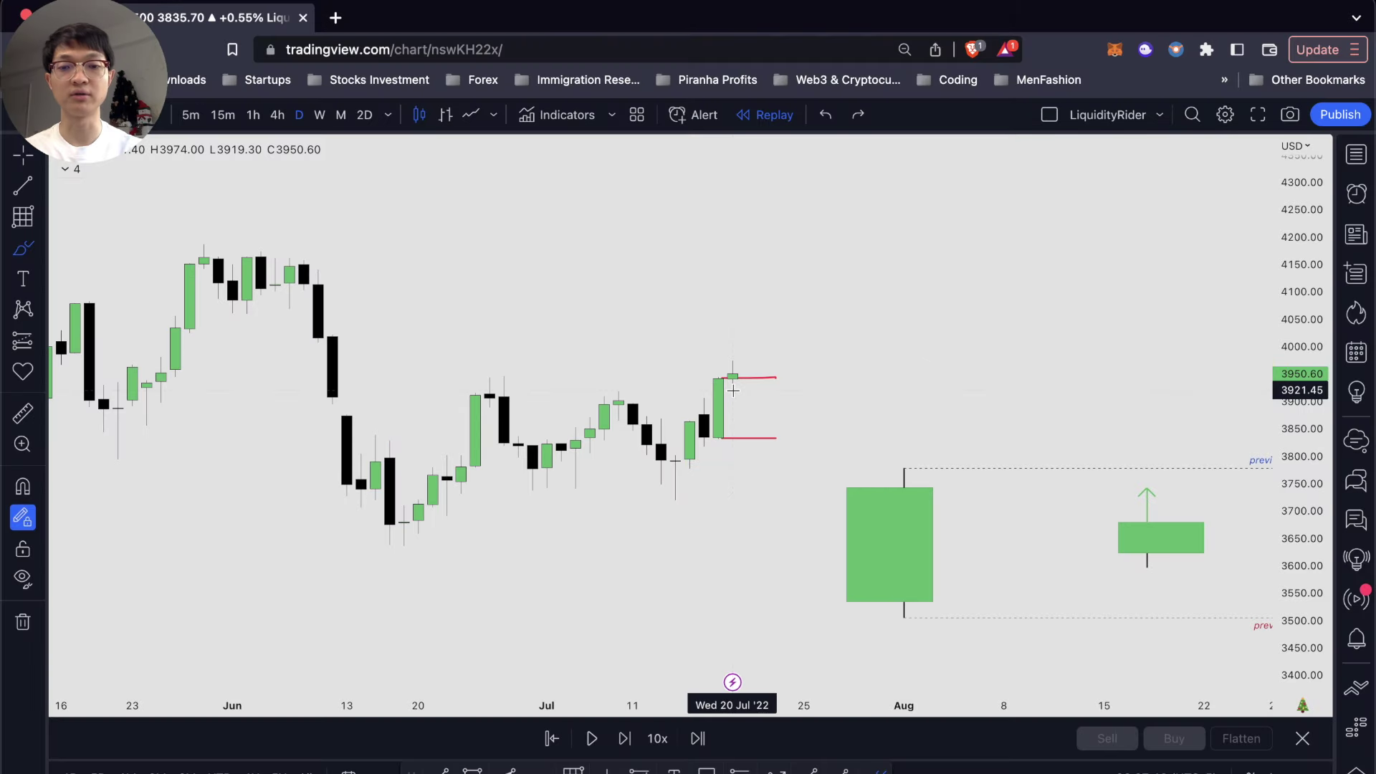
# Brush short horizontal strokes at the 20 July candle's high and low, and remove the 19 July candle's strokes
pyautogui.moveTo(733, 390)
pyautogui.mouseDown()
pyautogui.moveTo(761, 389)
pyautogui.moveTo(761, 360)
pyautogui.mouseUp()
pyautogui.press('Escape')
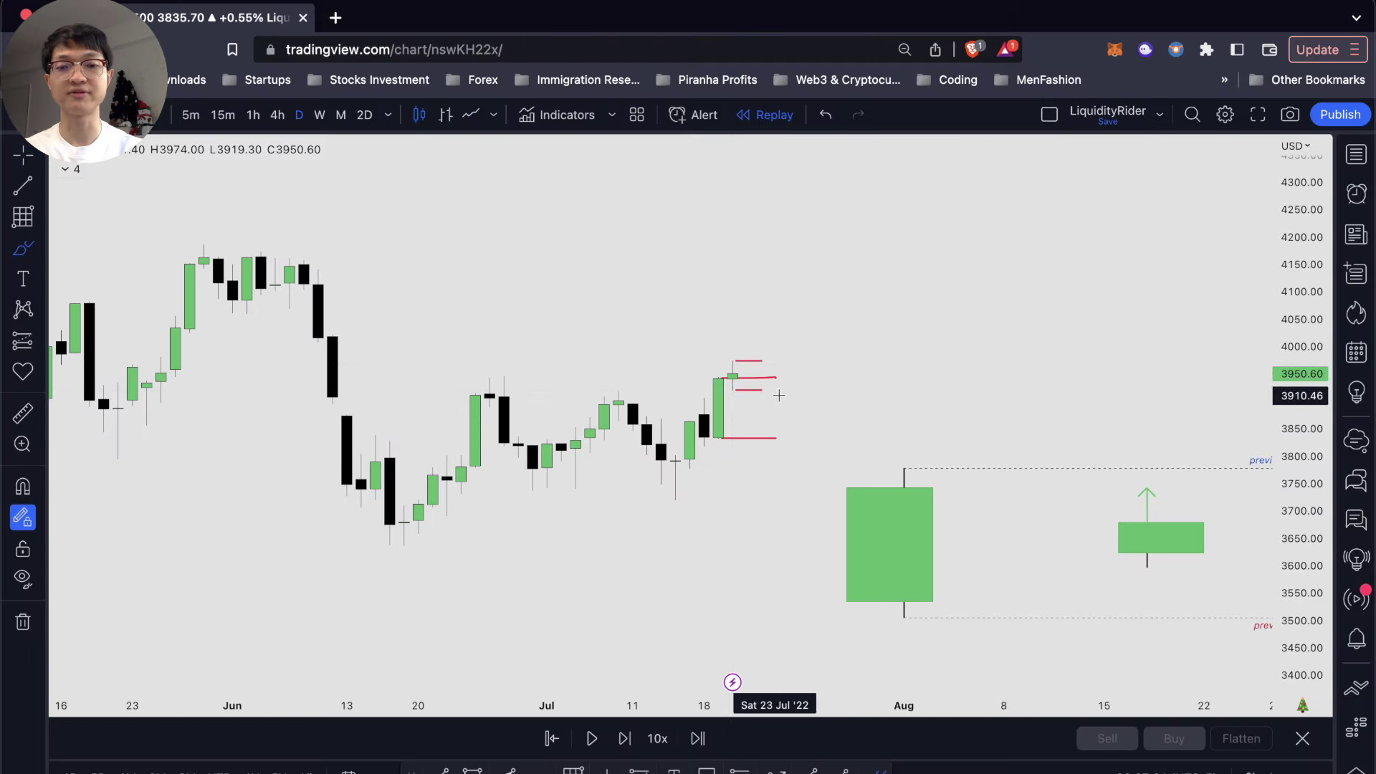
pyautogui.click(879, 770)
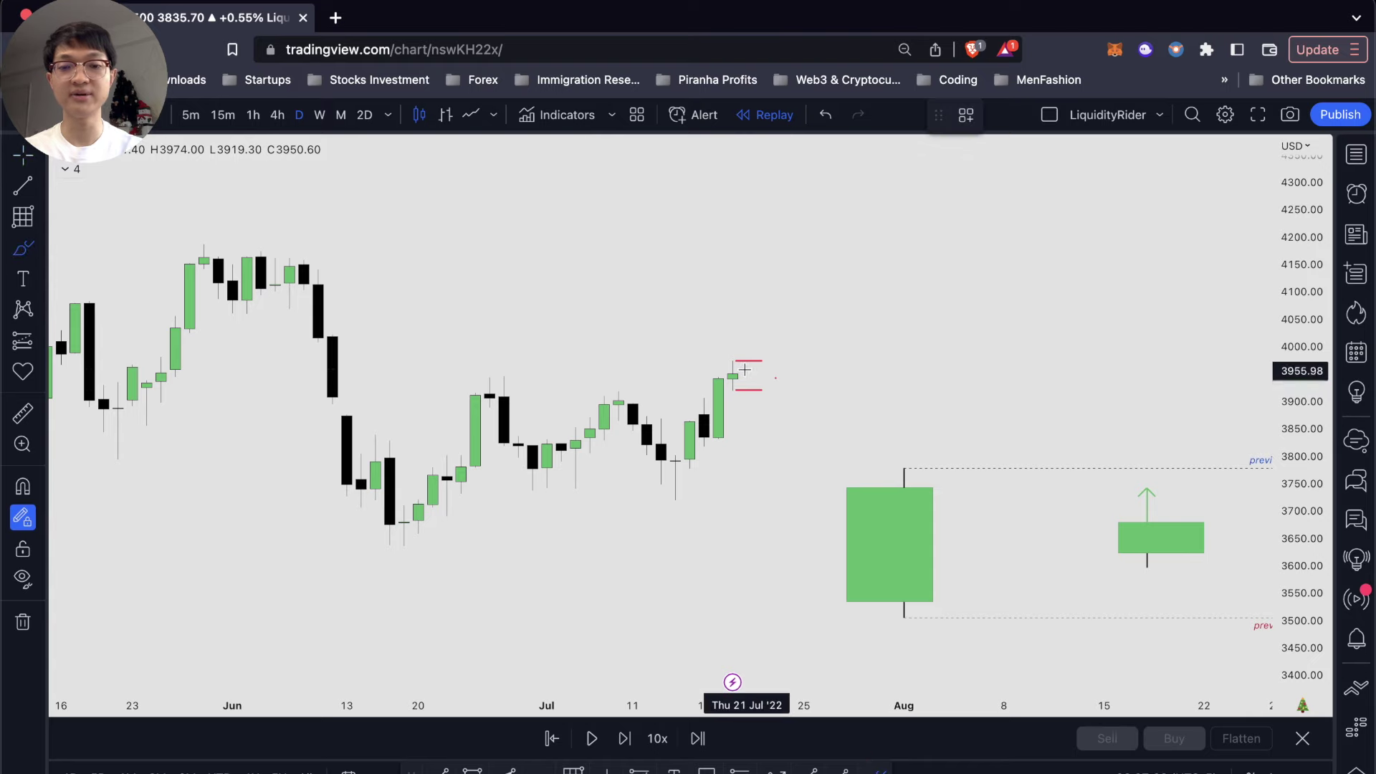
# Try brushing a short stroke inside the 20 July range and a rising stroke through its high, undoing each
pyautogui.moveTo(746, 369); pyautogui.dragTo(745, 381)
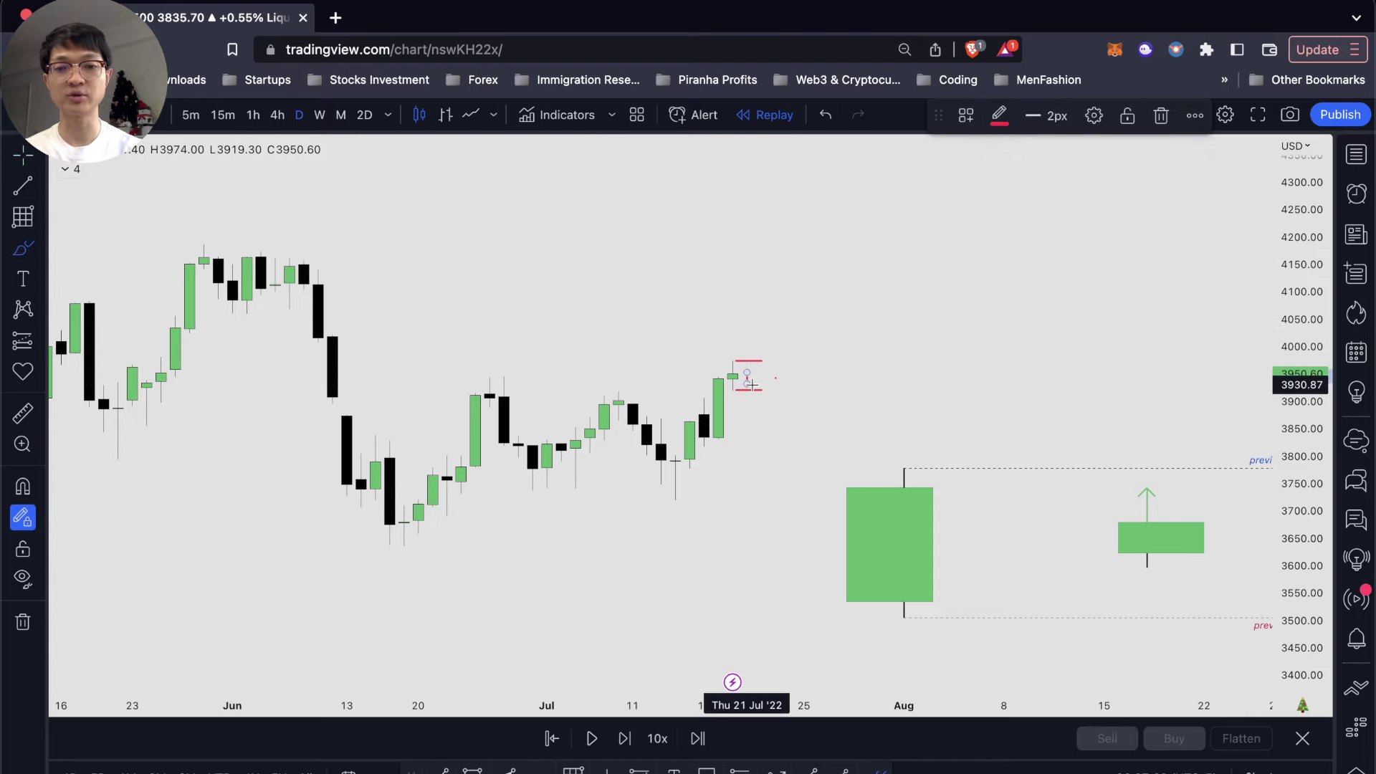
pyautogui.hotkey('ctrl', 'z')
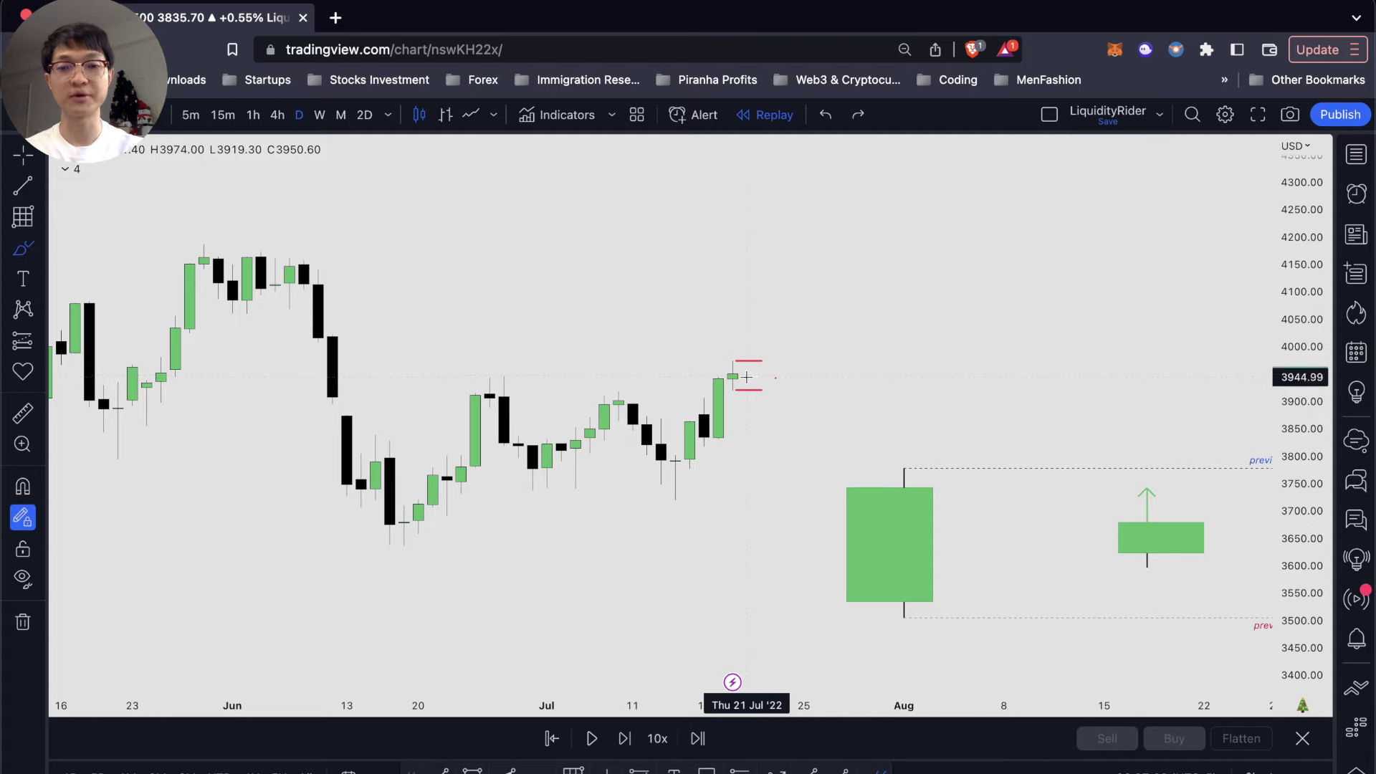
pyautogui.moveTo(746, 372); pyautogui.dragTo(756, 323)
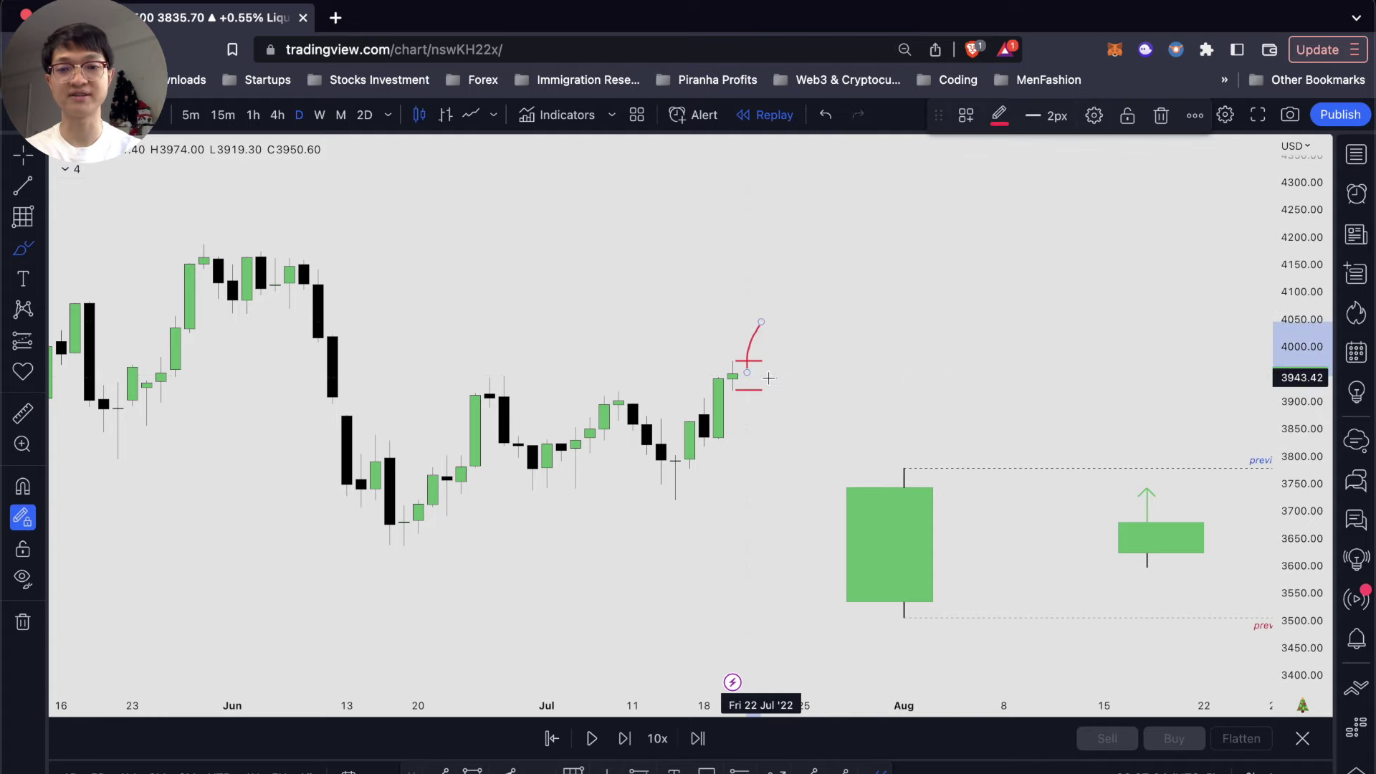
pyautogui.hotkey('ctrl', 'z')
# Advance the replay to the 21 July candle and brush horizontal strokes at its high and low
pyautogui.hotkey('shift', 'Right')
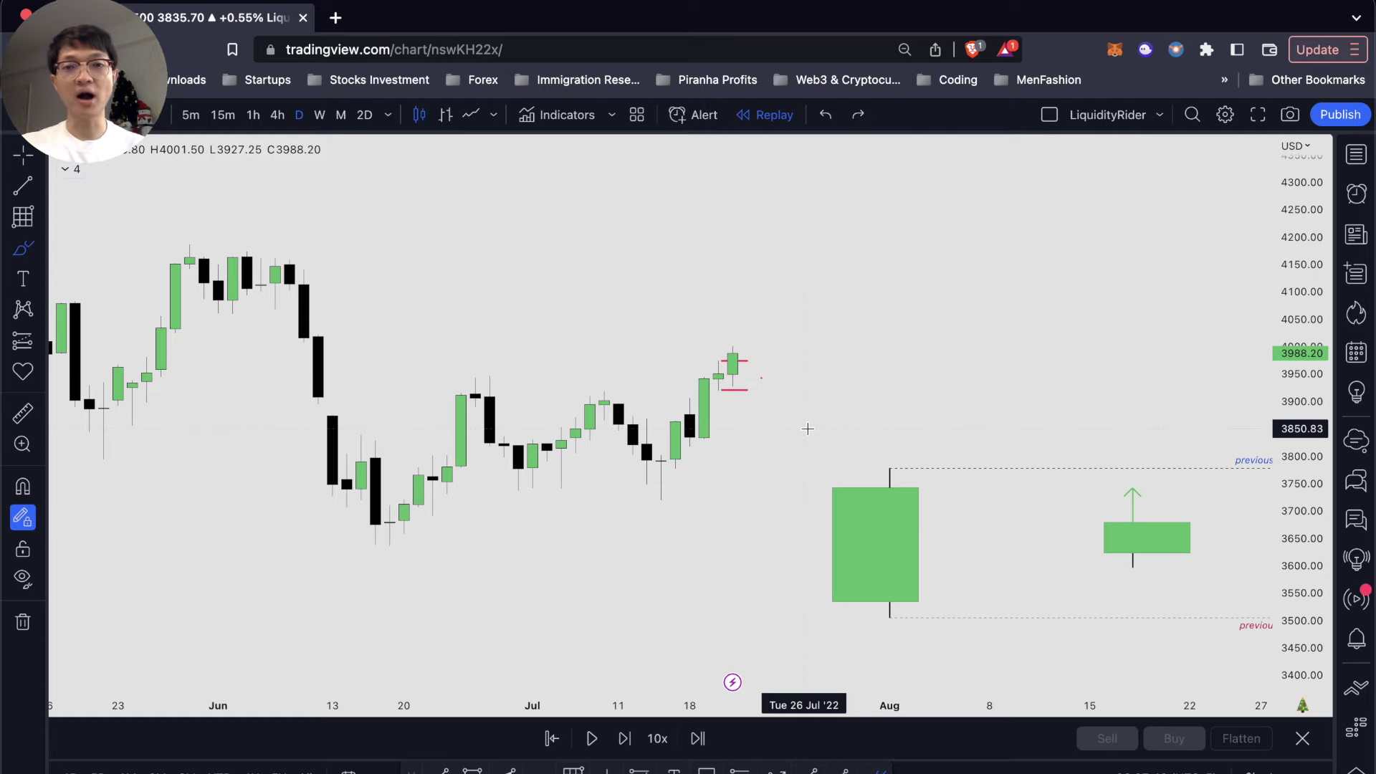
pyautogui.scroll(-5, 807, 429)
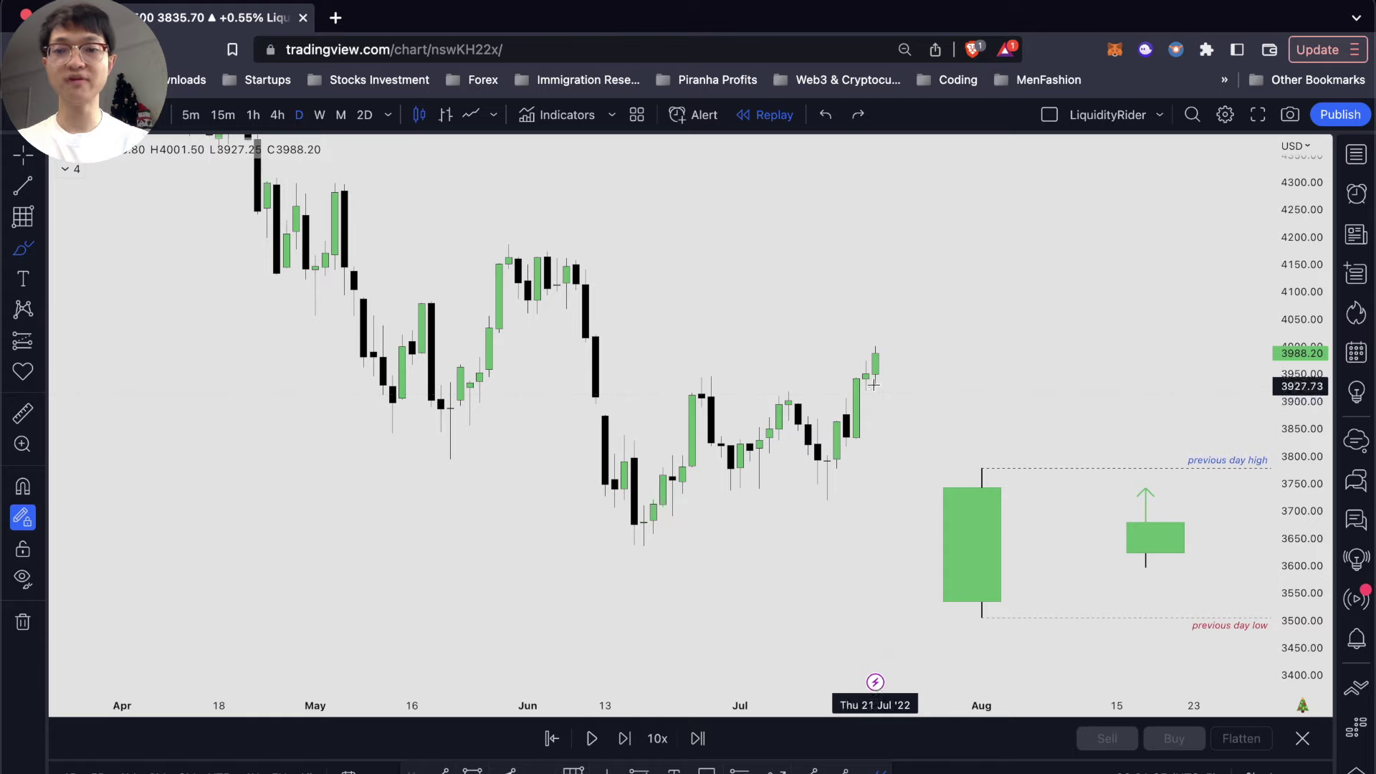
pyautogui.moveTo(879, 385)
pyautogui.mouseDown()
pyautogui.moveTo(904, 385)
pyautogui.moveTo(876, 347)
pyautogui.moveTo(923, 347)
pyautogui.mouseUp()
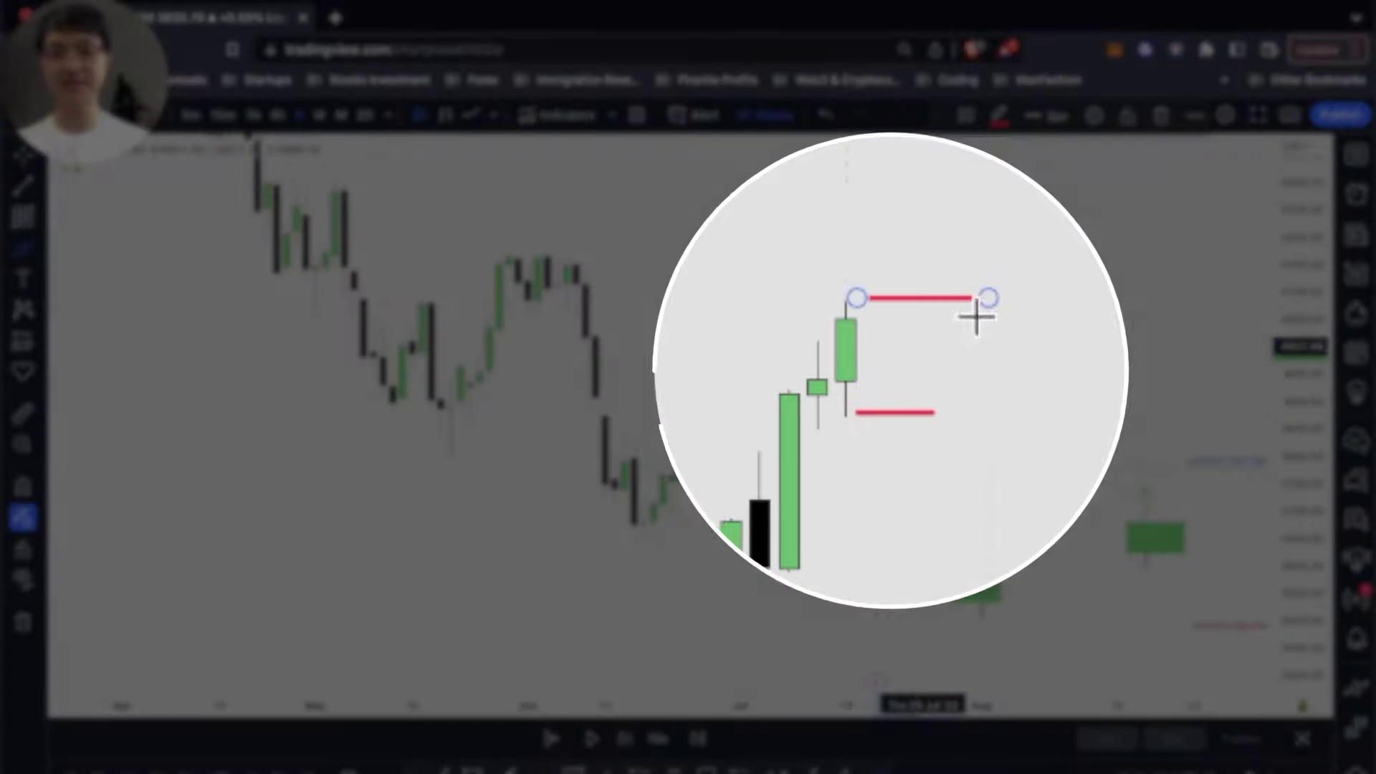
pyautogui.moveTo(858, 410); pyautogui.dragTo(992, 409)
# Try brushing vertical strokes inside the 21 July range and across its high line, and undo them
pyautogui.click(873, 324)
pyautogui.click(875, 380)
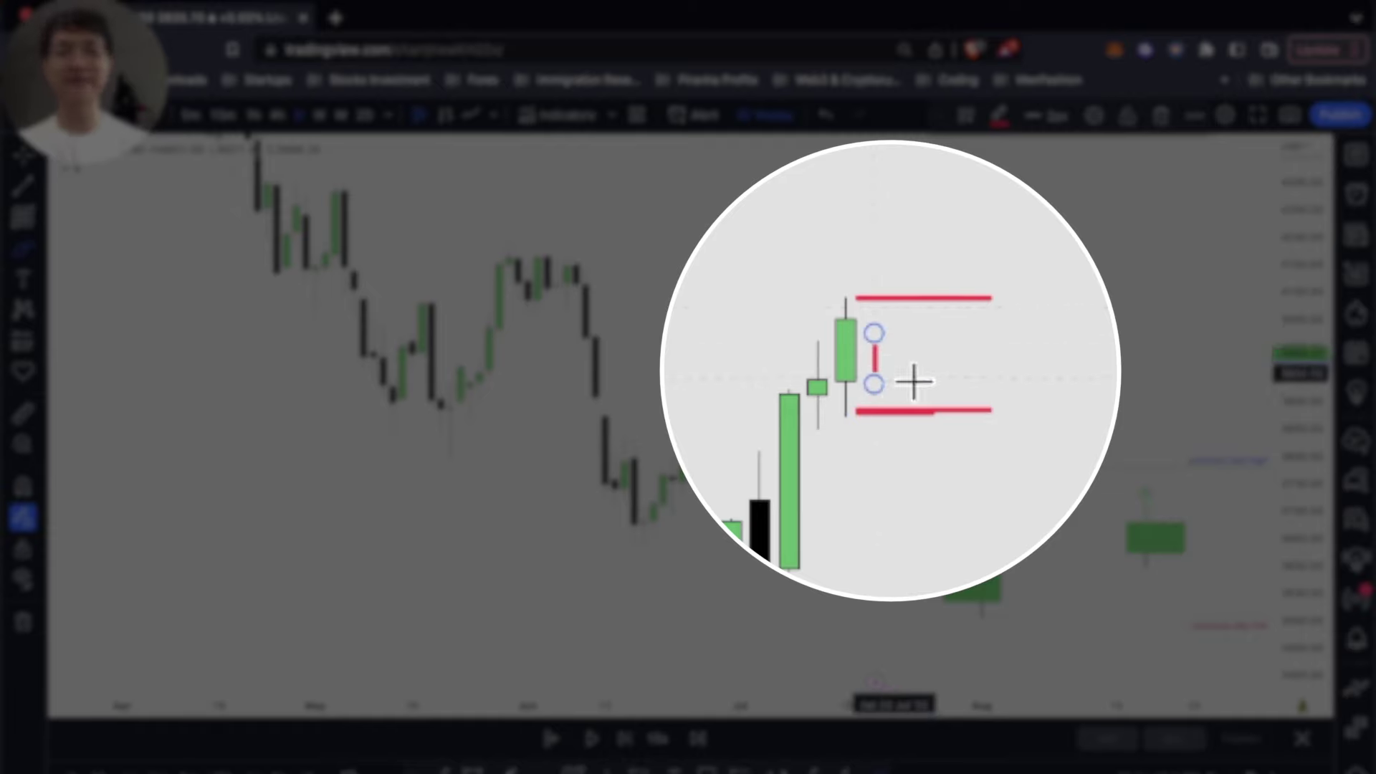
pyautogui.click(890, 350)
pyautogui.moveTo(890, 350); pyautogui.dragTo(888, 286)
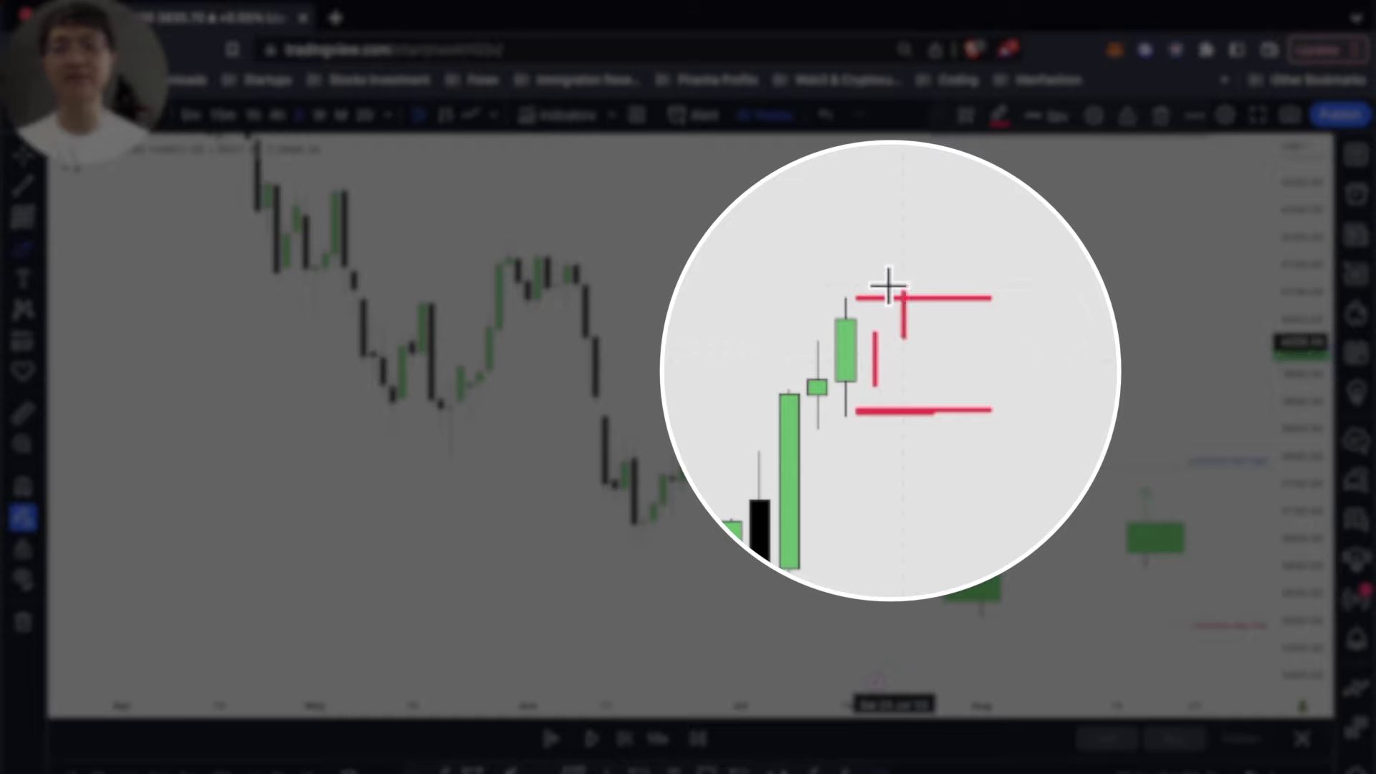
pyautogui.press('super+z')
pyautogui.press('super+z')
# Advance the replay to the 22 July candle, and brush three rising vertical strokes past the high line before undoing the strokes
pyautogui.click(625, 739)
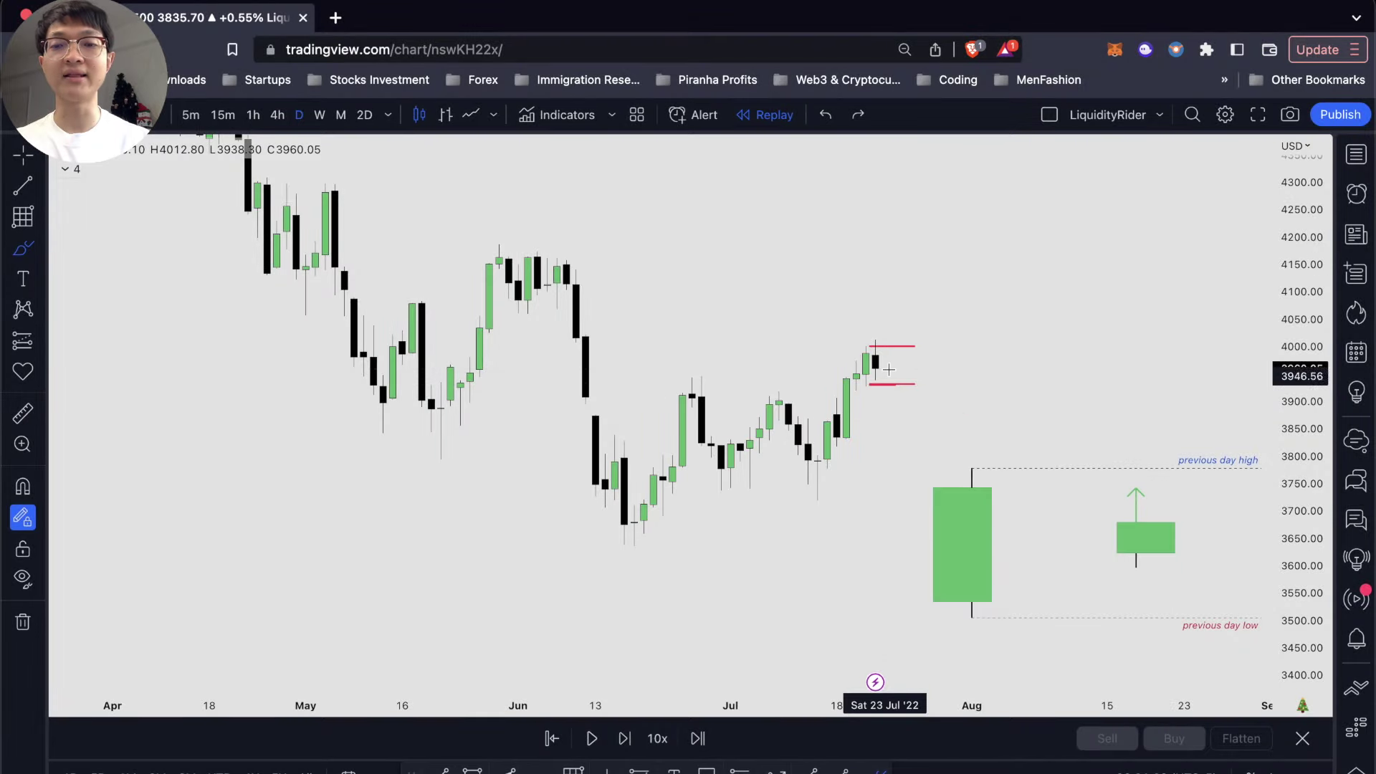
pyautogui.moveTo(885, 365); pyautogui.dragTo(904, 240)
pyautogui.click(924, 301)
pyautogui.press('super+z')
pyautogui.press('super+z')
pyautogui.press('super+z')
pyautogui.press('super+z')
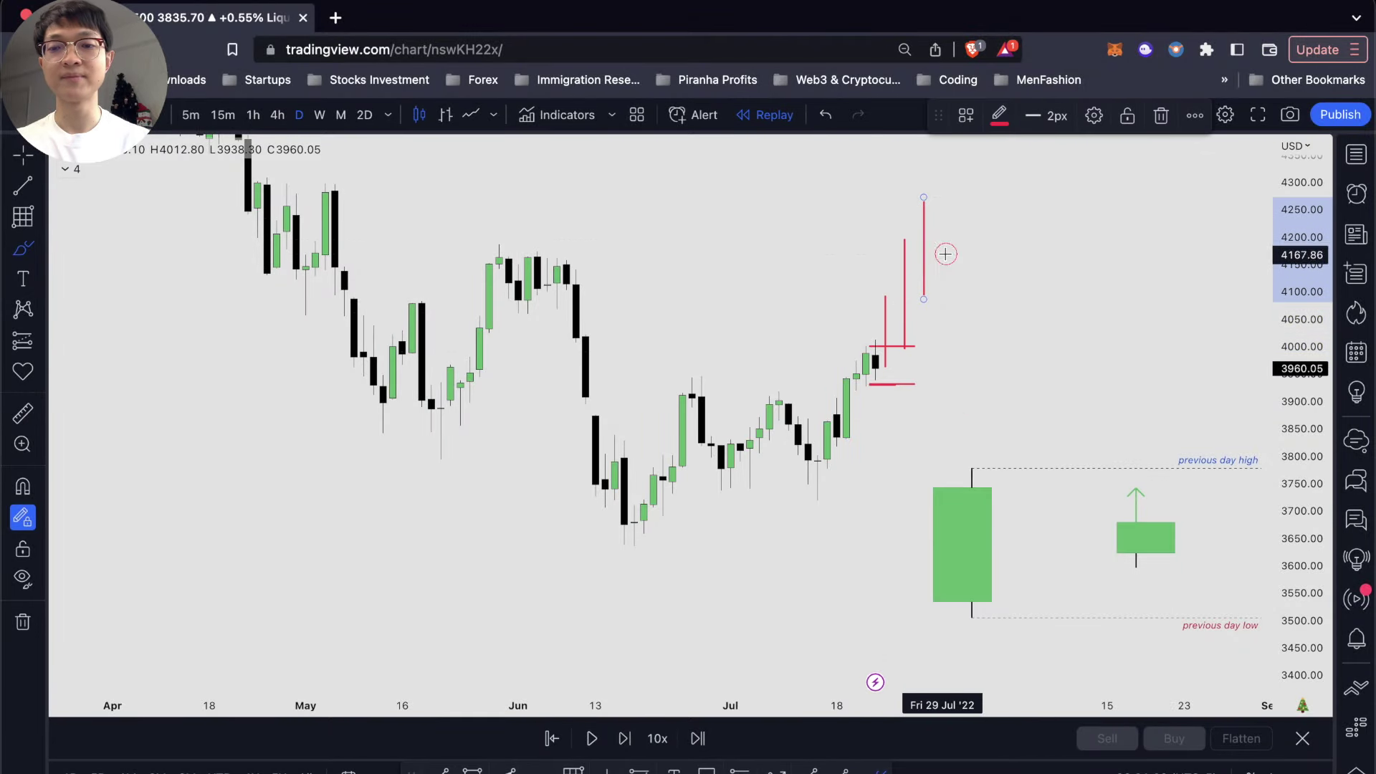
# Advance the replay two bars to 26 July, and try brushing horizontal strokes below the recent candles, undoing them
pyautogui.click(624, 738)
pyautogui.click(624, 738)
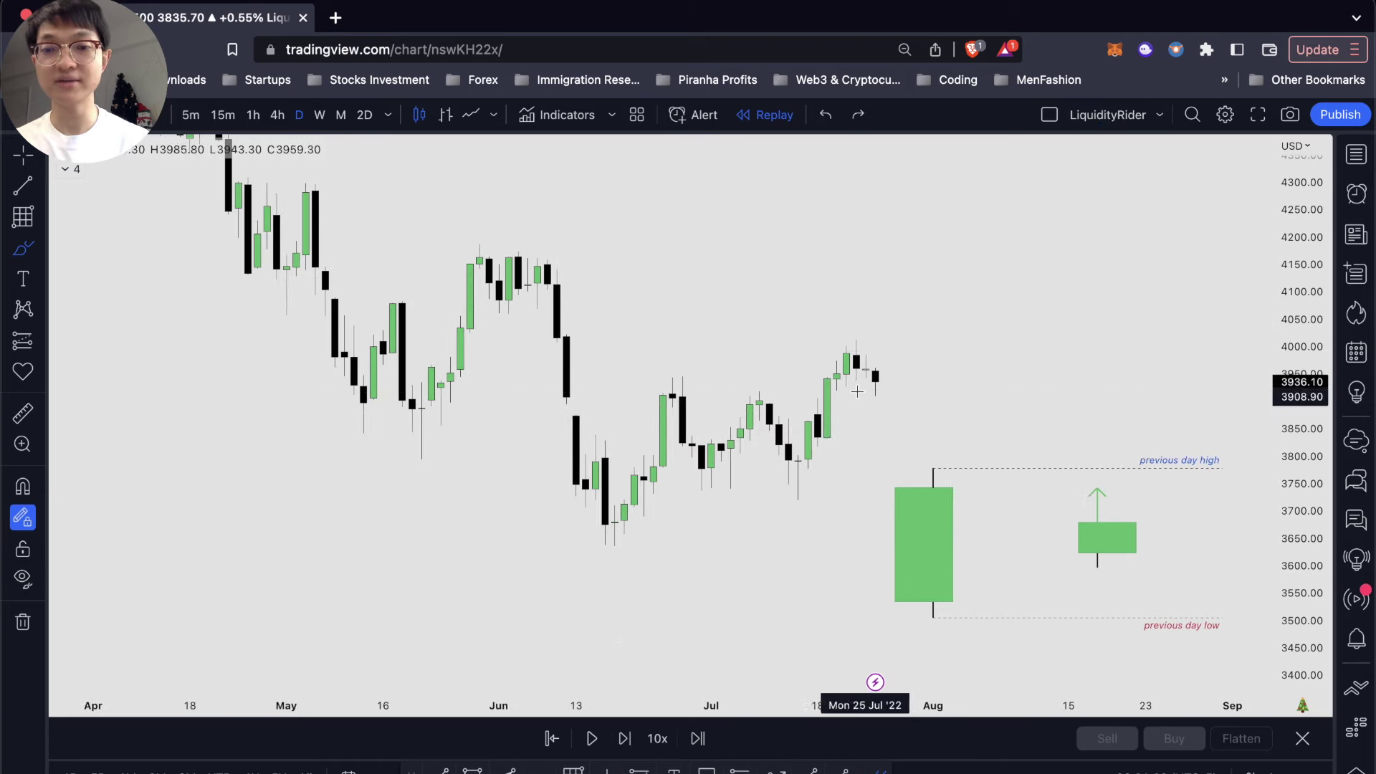
pyautogui.moveTo(864, 380); pyautogui.dragTo(885, 387)
pyautogui.moveTo(821, 400); pyautogui.dragTo(885, 400)
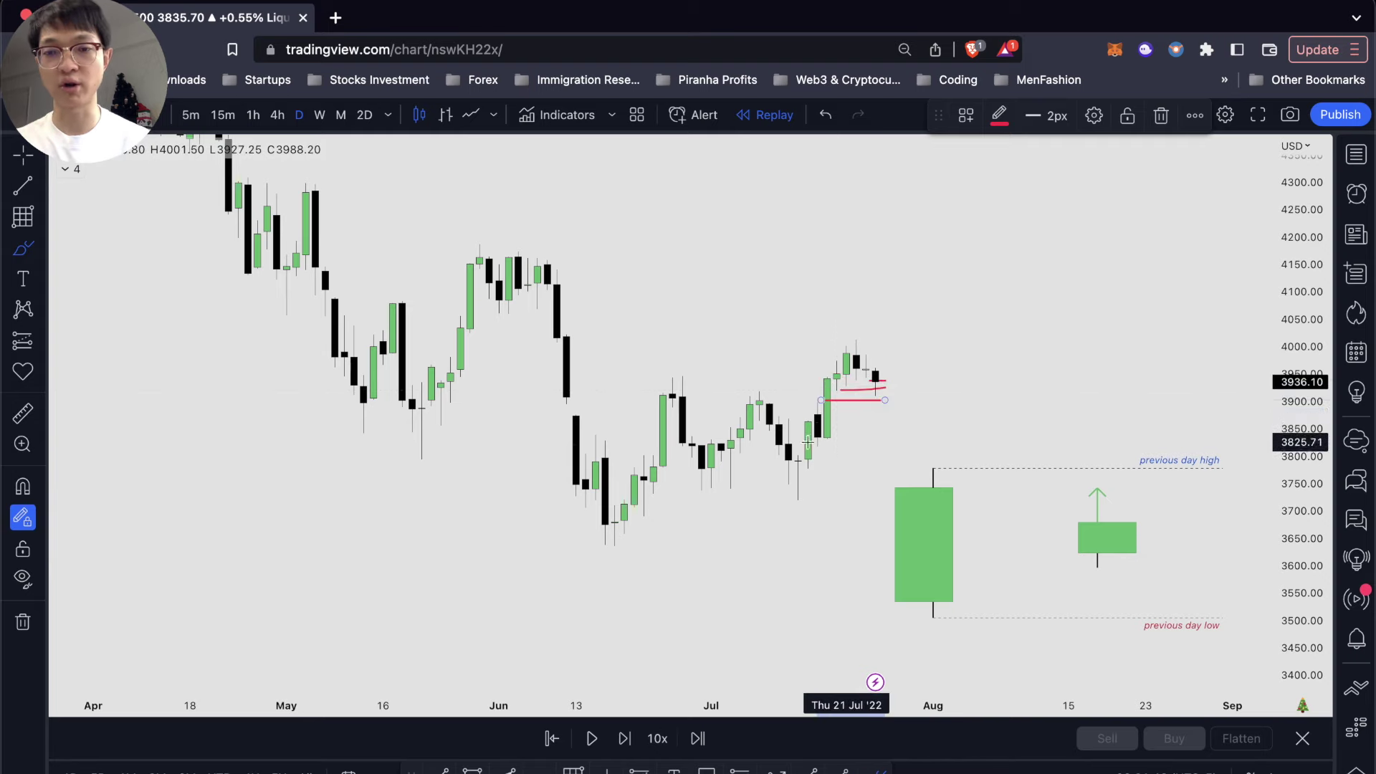
pyautogui.press('super+z')
pyautogui.press('super+z')
pyautogui.press('super+z')
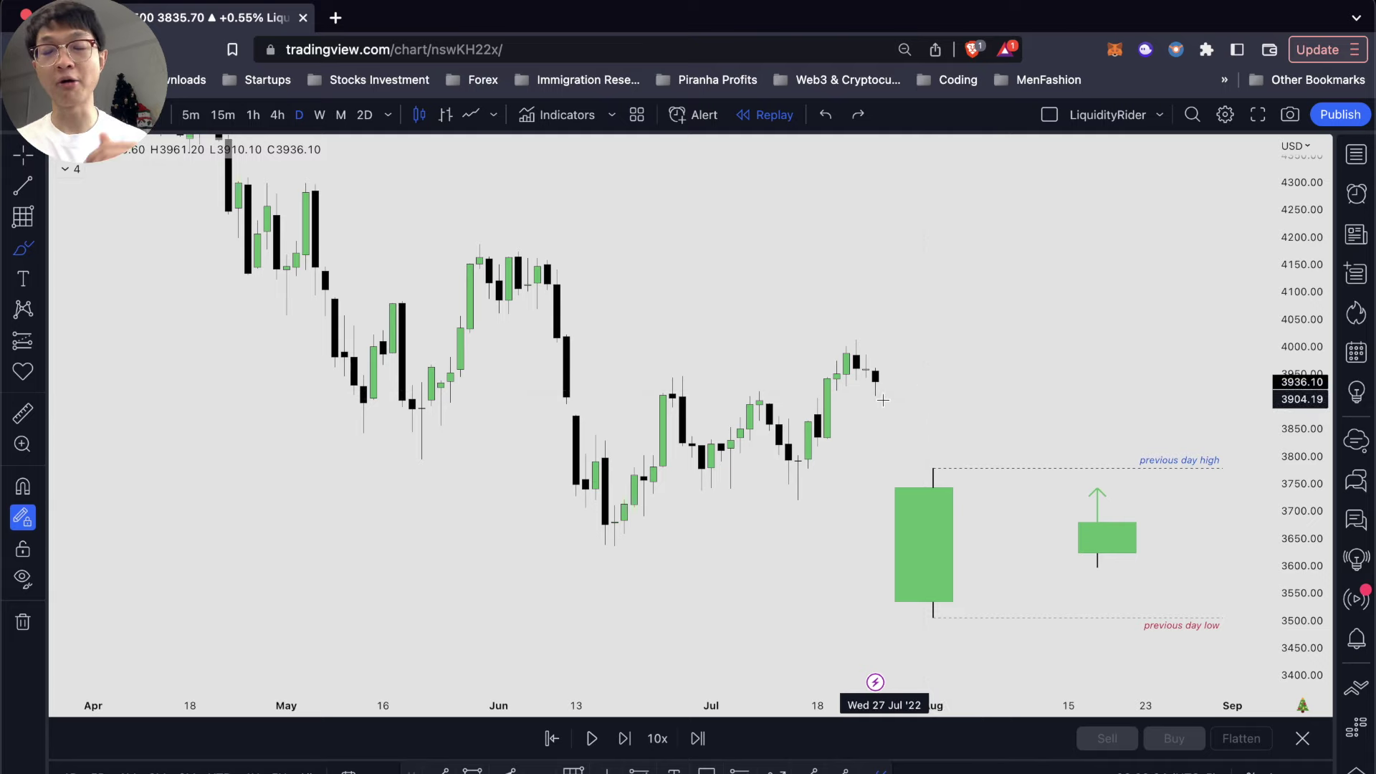
# Advance the replay to the 27 July candle and brush horizontal strokes at its low and high
pyautogui.click(621, 742)
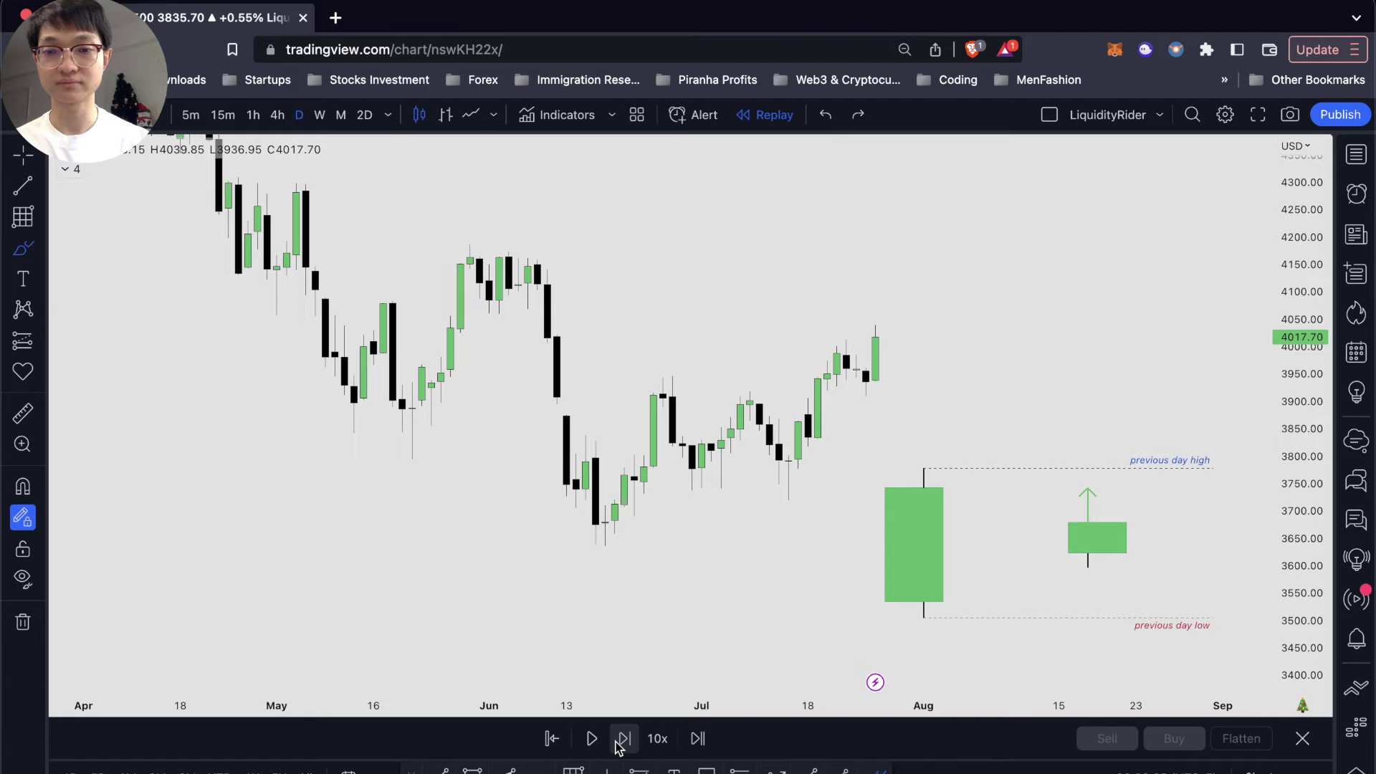
pyautogui.click(874, 383)
pyautogui.moveTo(875, 383); pyautogui.dragTo(924, 384)
pyautogui.moveTo(877, 326)
pyautogui.mouseDown()
pyautogui.moveTo(924, 326)
pyautogui.moveTo(885, 360)
pyautogui.mouseUp()
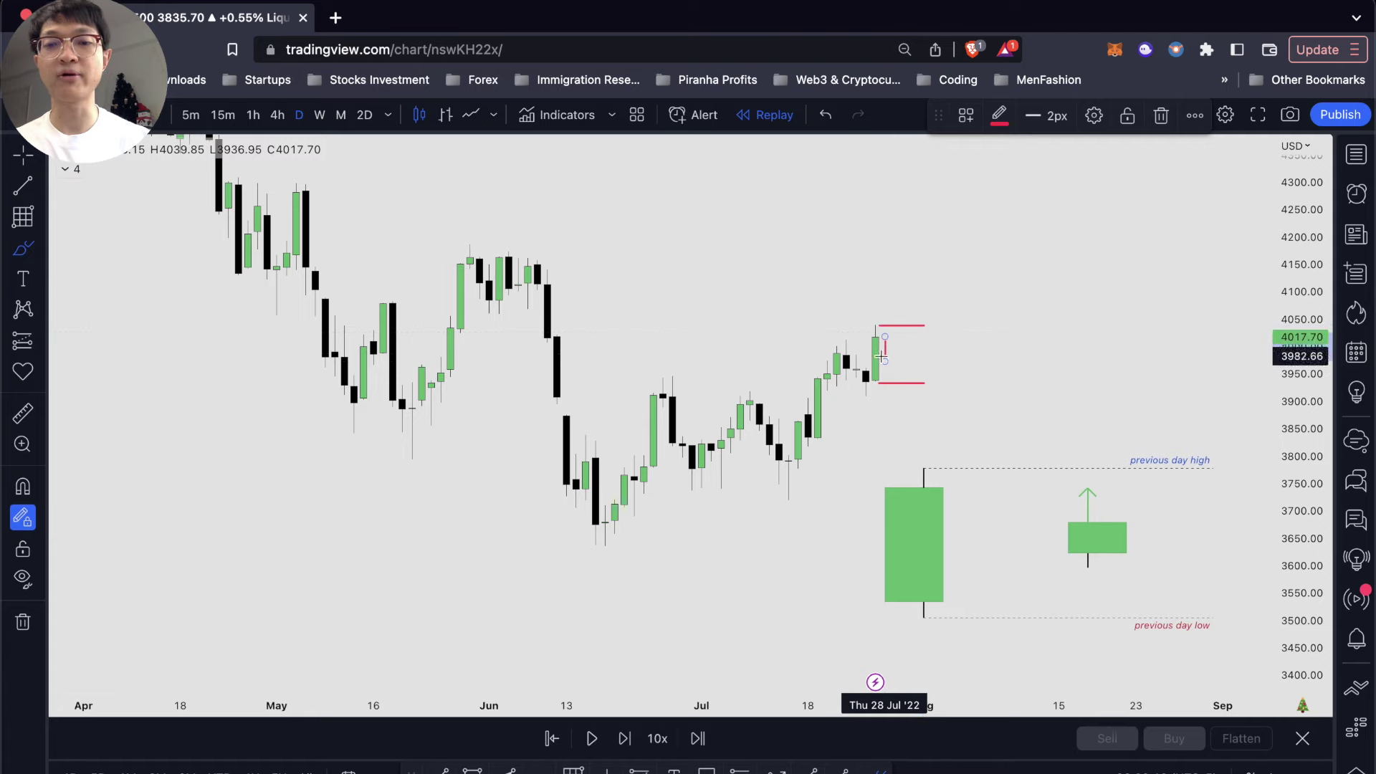
# Try brushing a short vertical stroke across the 27 July high line, and undo the vertical strokes
pyautogui.moveTo(904, 310); pyautogui.dragTo(904, 329)
pyautogui.press('super+z')
pyautogui.press('super+z')
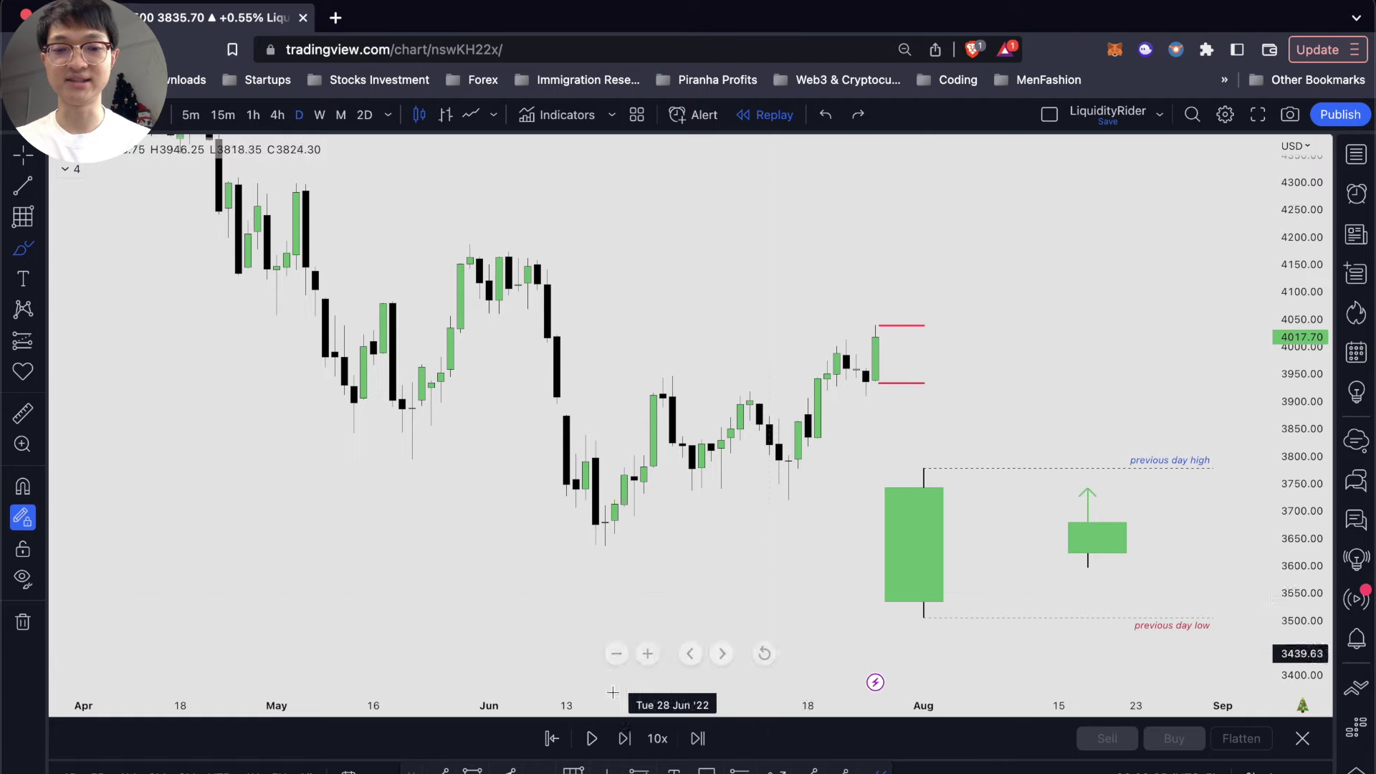
# Advance the replay to the 28 July candle, and remove the trial strokes beside it and the 27 July high line
pyautogui.click(625, 738)
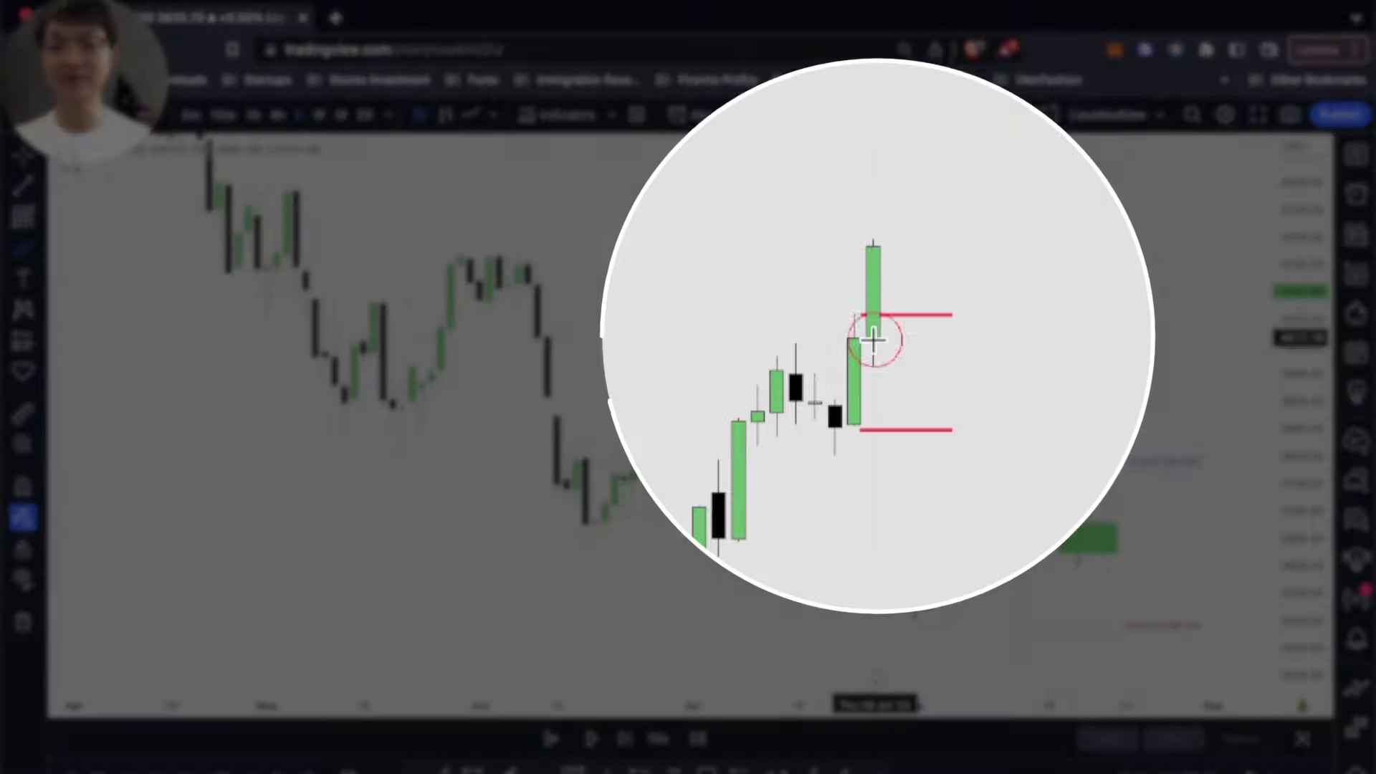
pyautogui.moveTo(879, 340); pyautogui.dragTo(893, 370)
pyautogui.press('super+z')
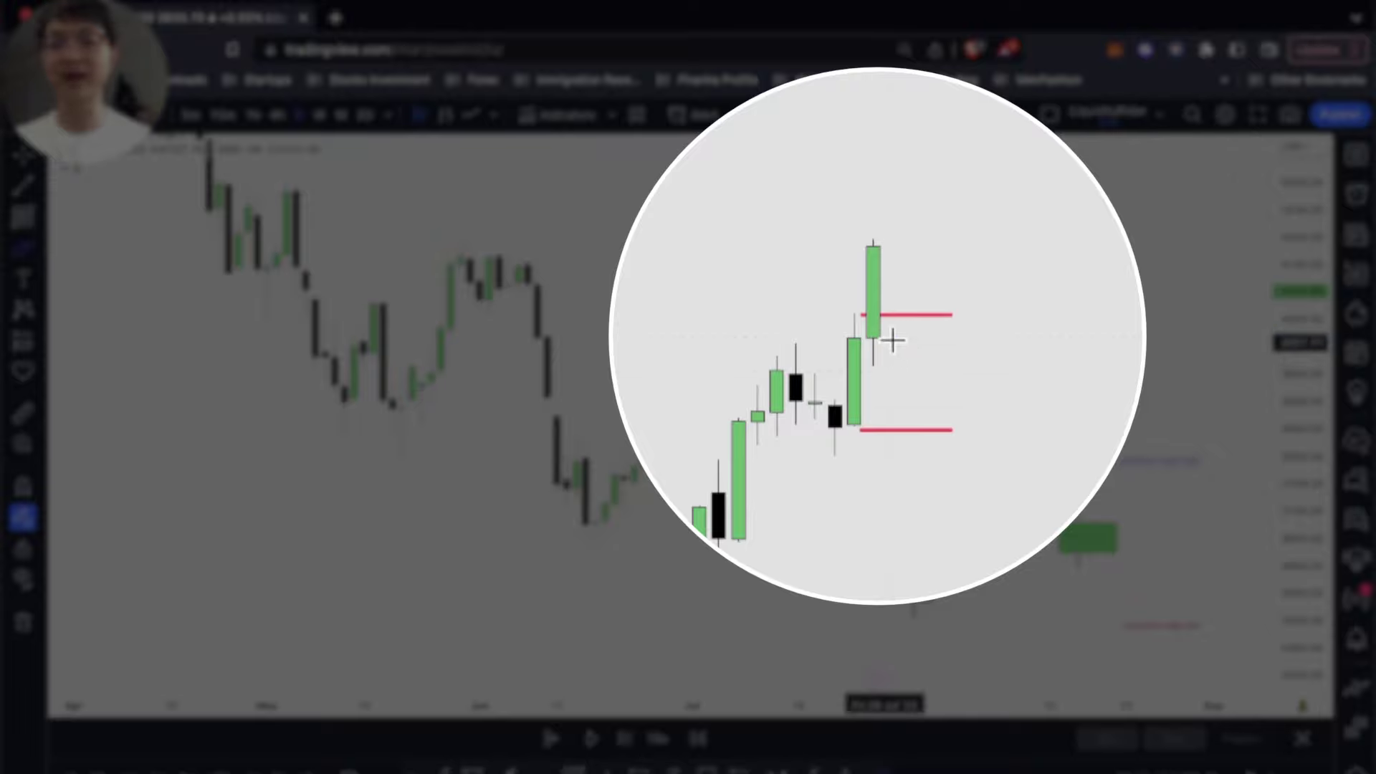
pyautogui.moveTo(892, 242); pyautogui.dragTo(892, 330)
pyautogui.press('Delete')
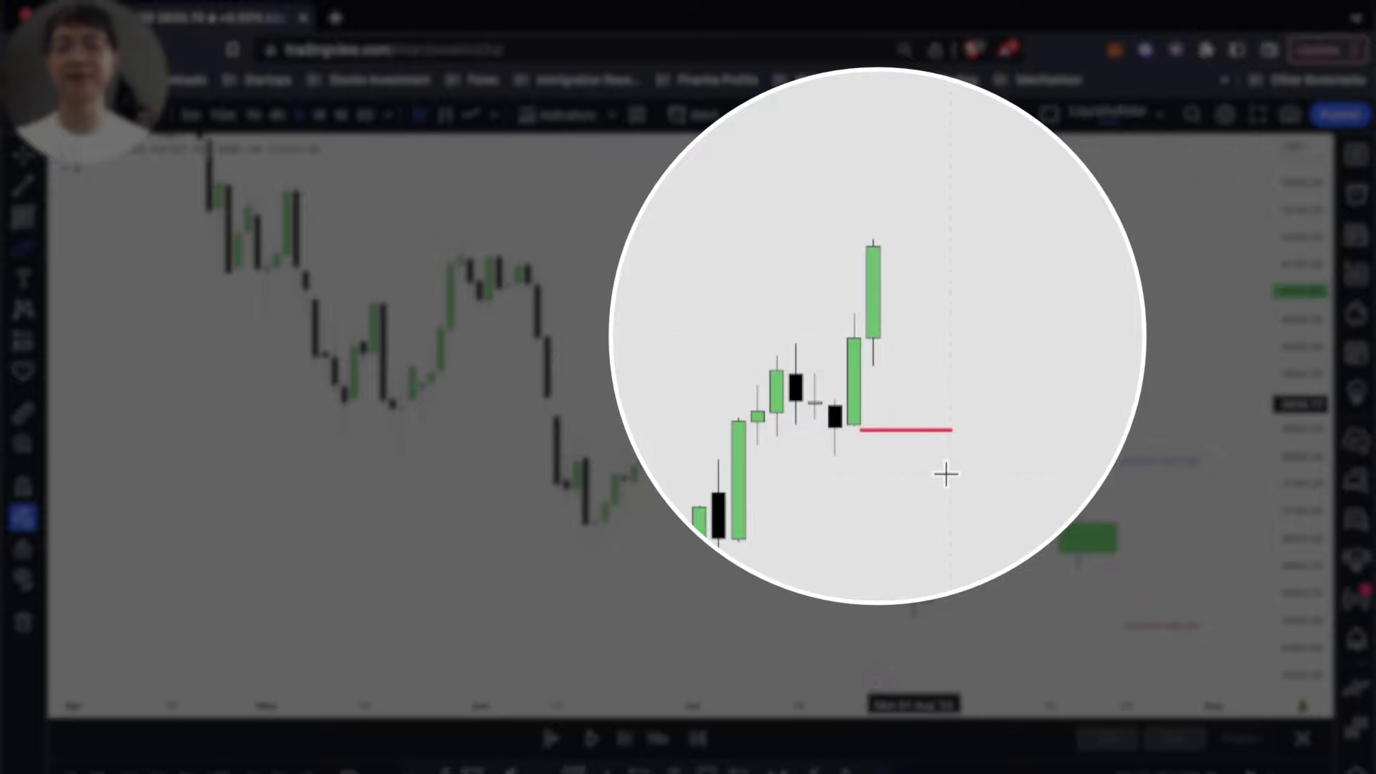